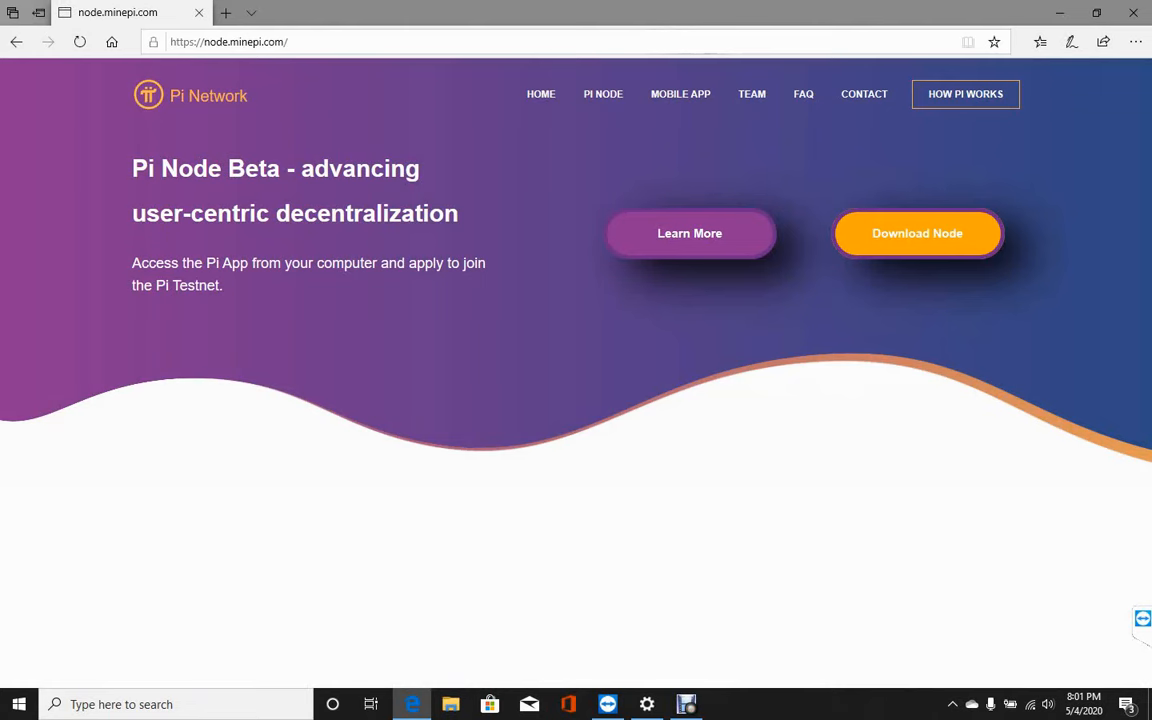
Step: Download and save the Windows Pi Node installer Pi+Network+Setup+0.1.0.exe from the Pi Node page, and show the downloads list
{"action": "left_click", "coordinate": [603, 95]}
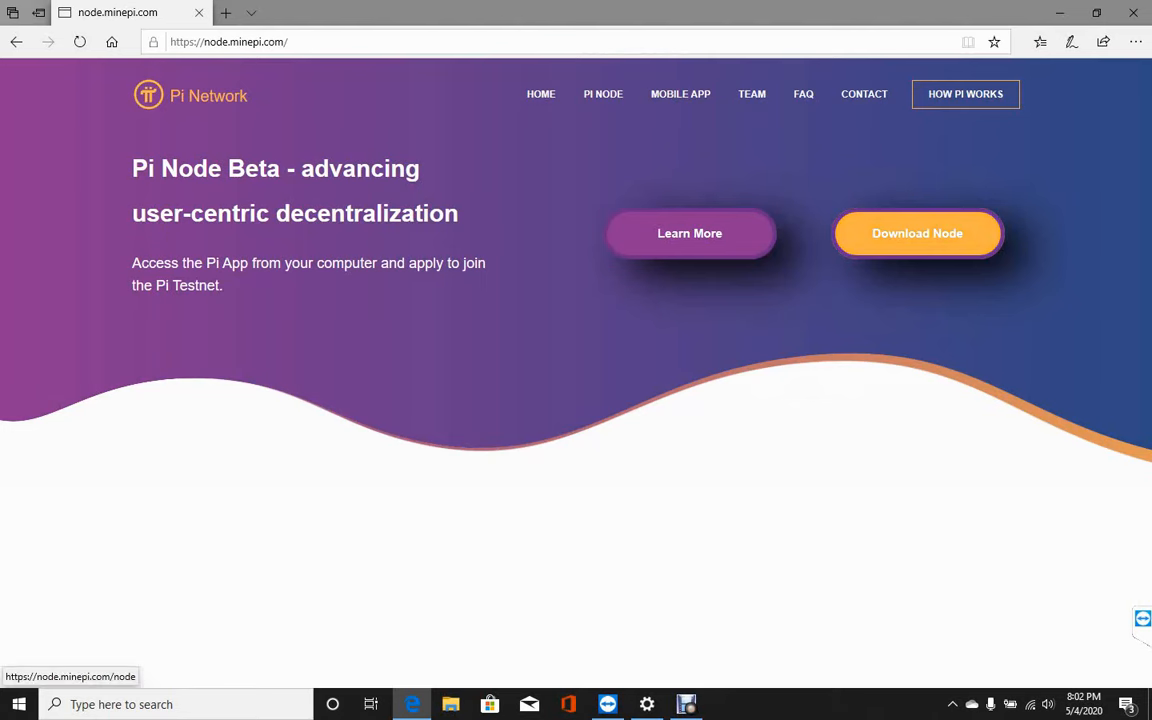
{"action": "left_click", "coordinate": [917, 233]}
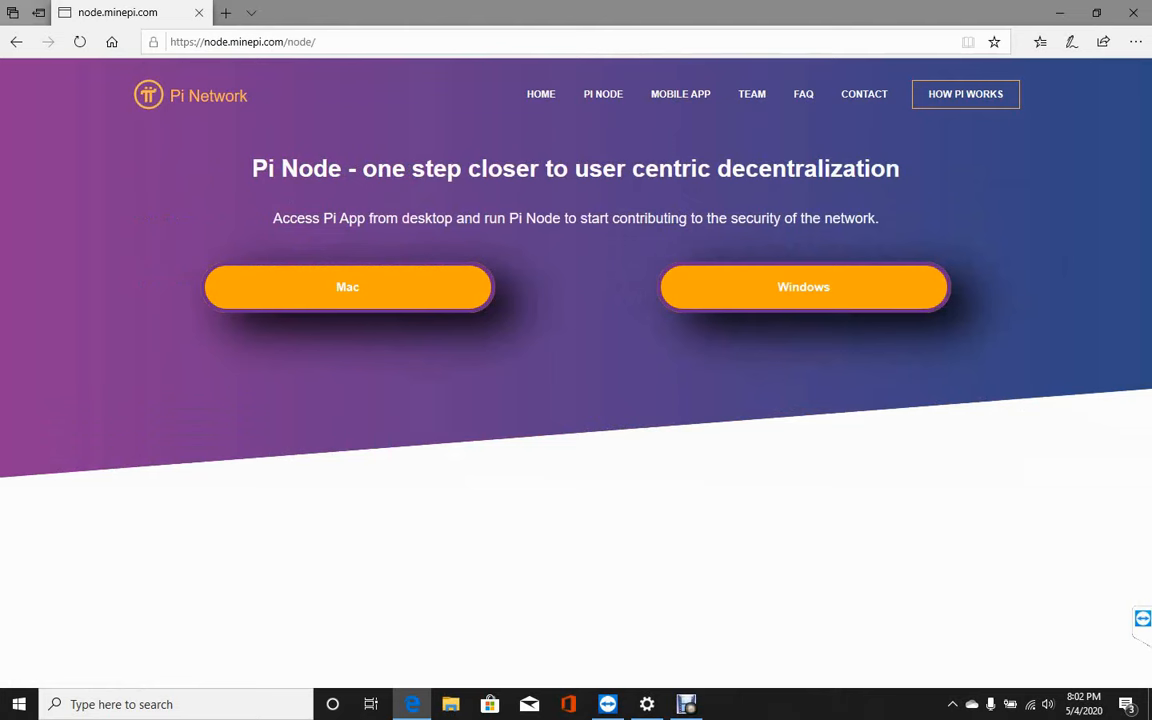
{"action": "left_click", "coordinate": [803, 287]}
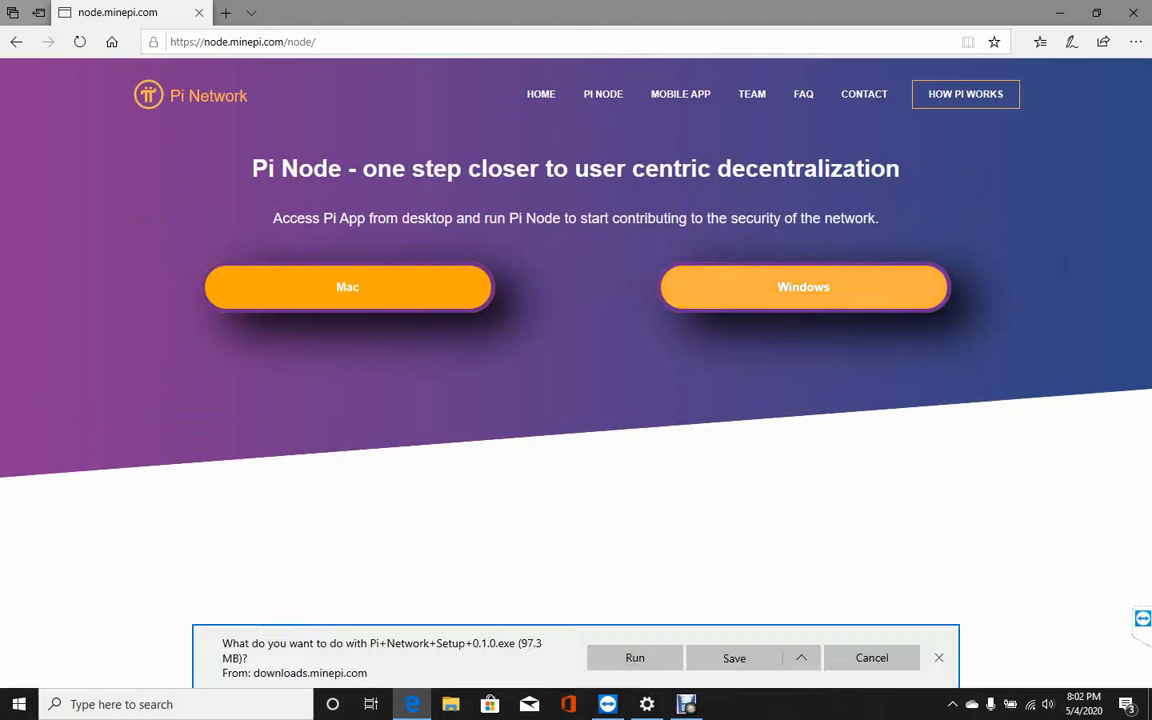
{"action": "left_click", "coordinate": [734, 658]}
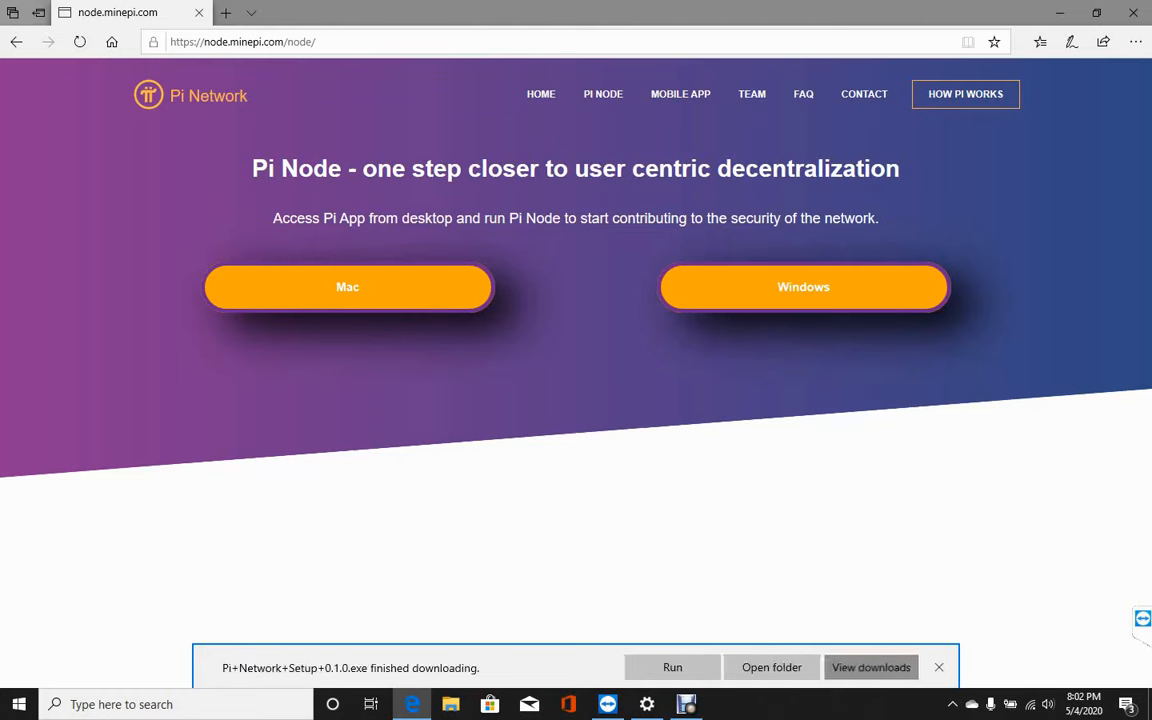
{"action": "left_click", "coordinate": [871, 667]}
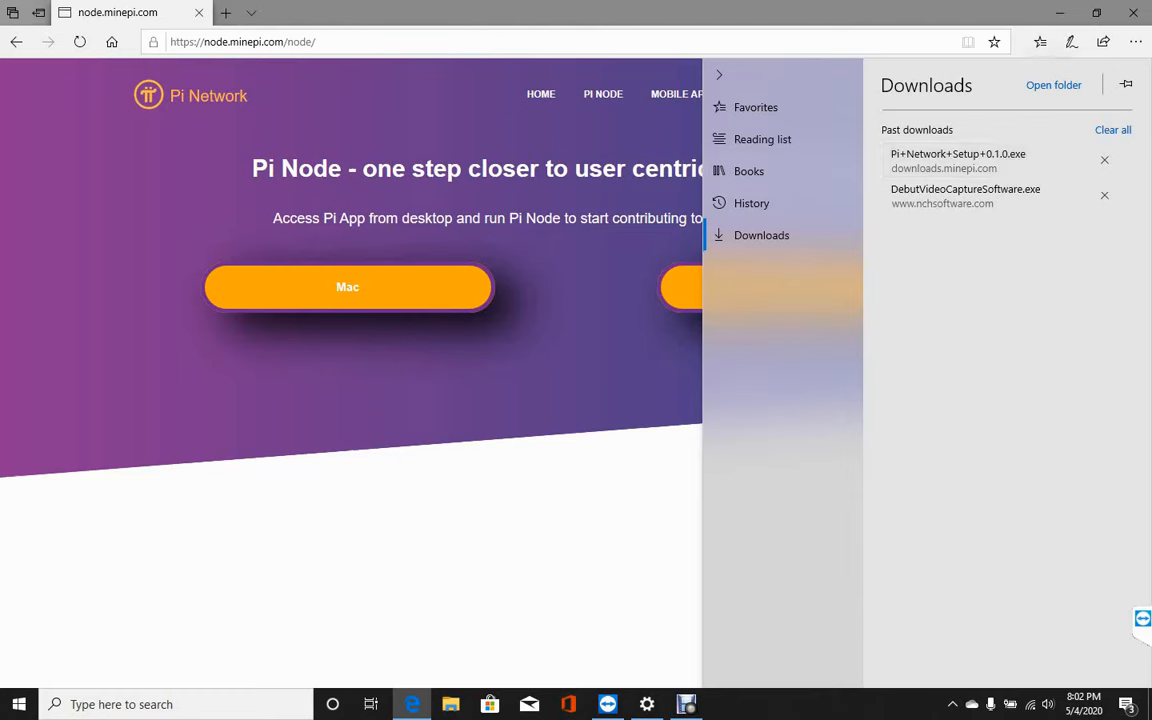
Step: Run the Pi+Network+Setup+0.1.0 installer from the Downloads folder and clear the browser and folder windows off the desktop
{"action": "left_click", "coordinate": [960, 161]}
{"action": "left_click", "coordinate": [451, 704]}
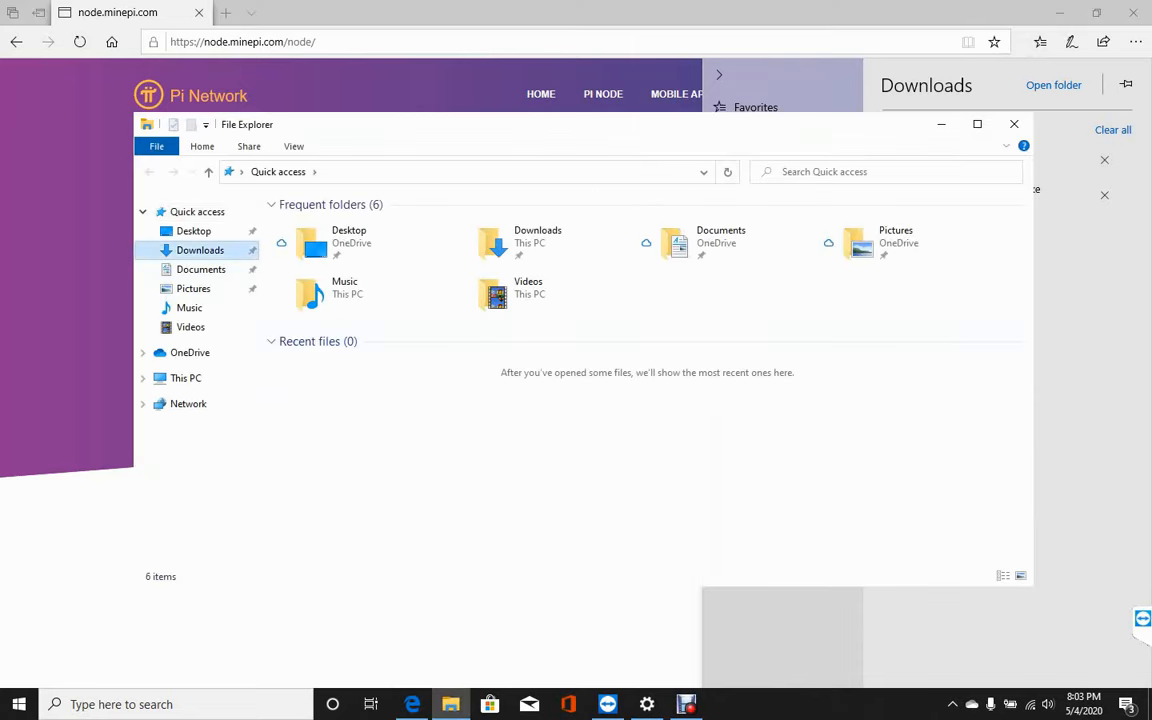
{"action": "left_click", "coordinate": [200, 250]}
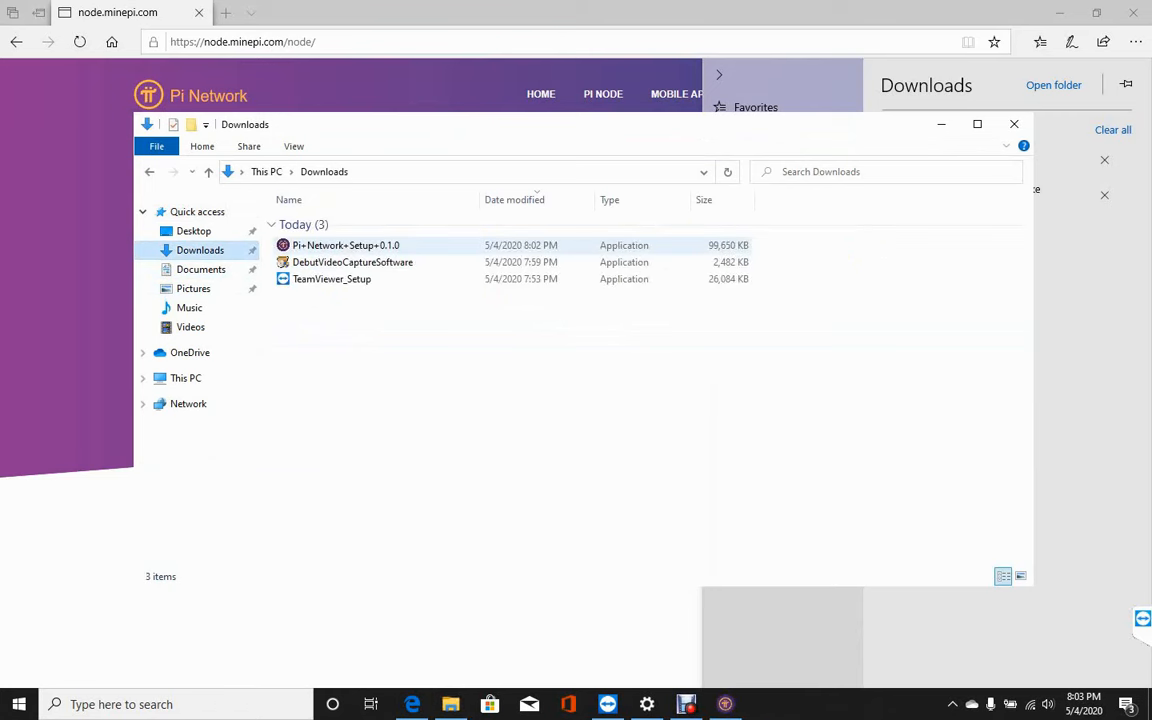
{"action": "left_click", "coordinate": [338, 245]}
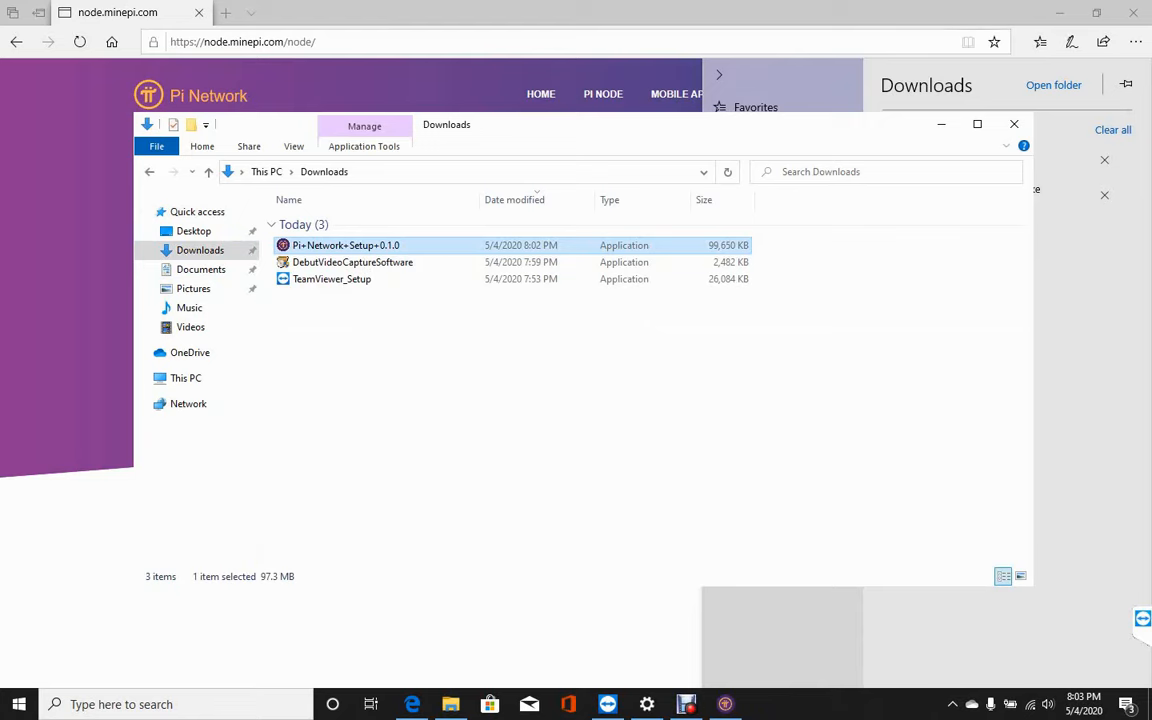
{"action": "left_click", "coordinate": [1135, 42]}
{"action": "left_click", "coordinate": [1133, 13]}
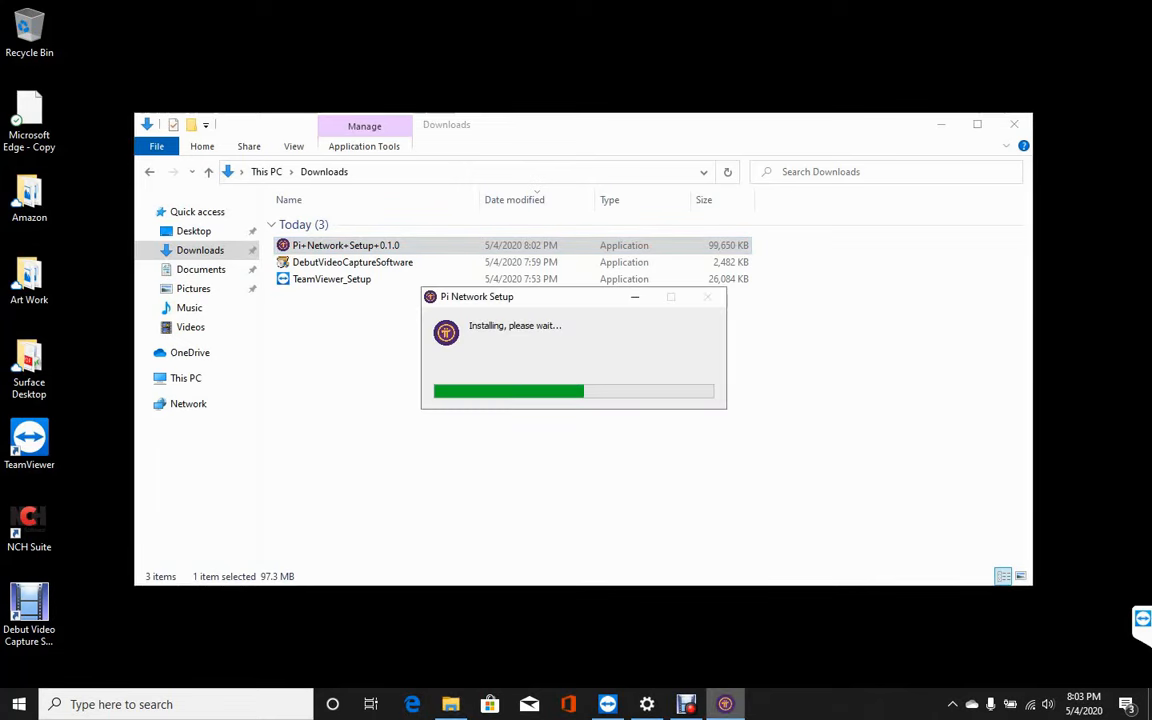
{"action": "left_click", "coordinate": [941, 125]}
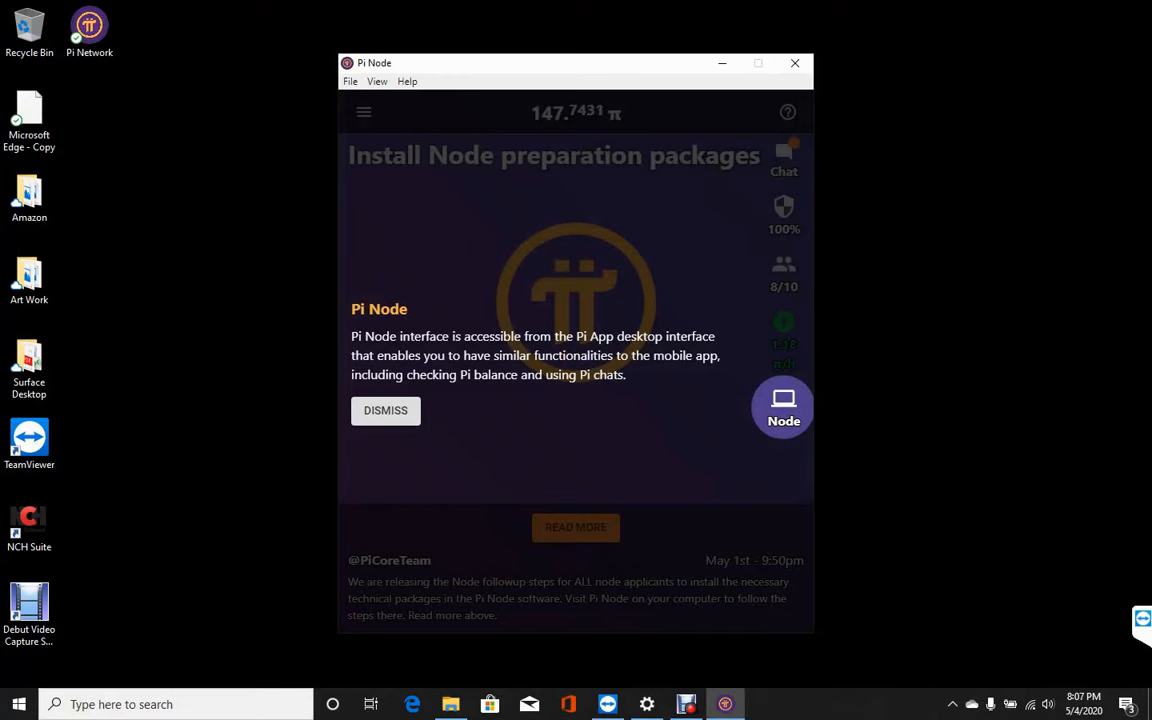
Step: Continue from the submitted Pi Node application to the technical preparation page and expand the Install Docker instructions
{"action": "left_click", "coordinate": [783, 407]}
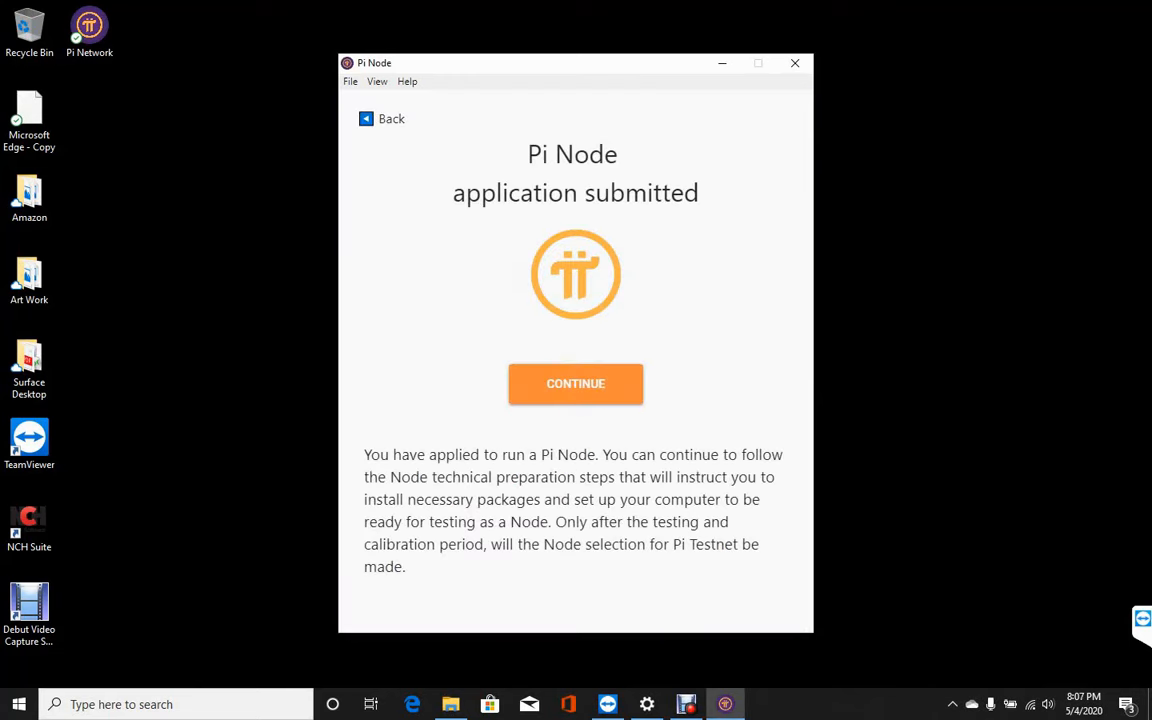
{"action": "left_click", "coordinate": [588, 384]}
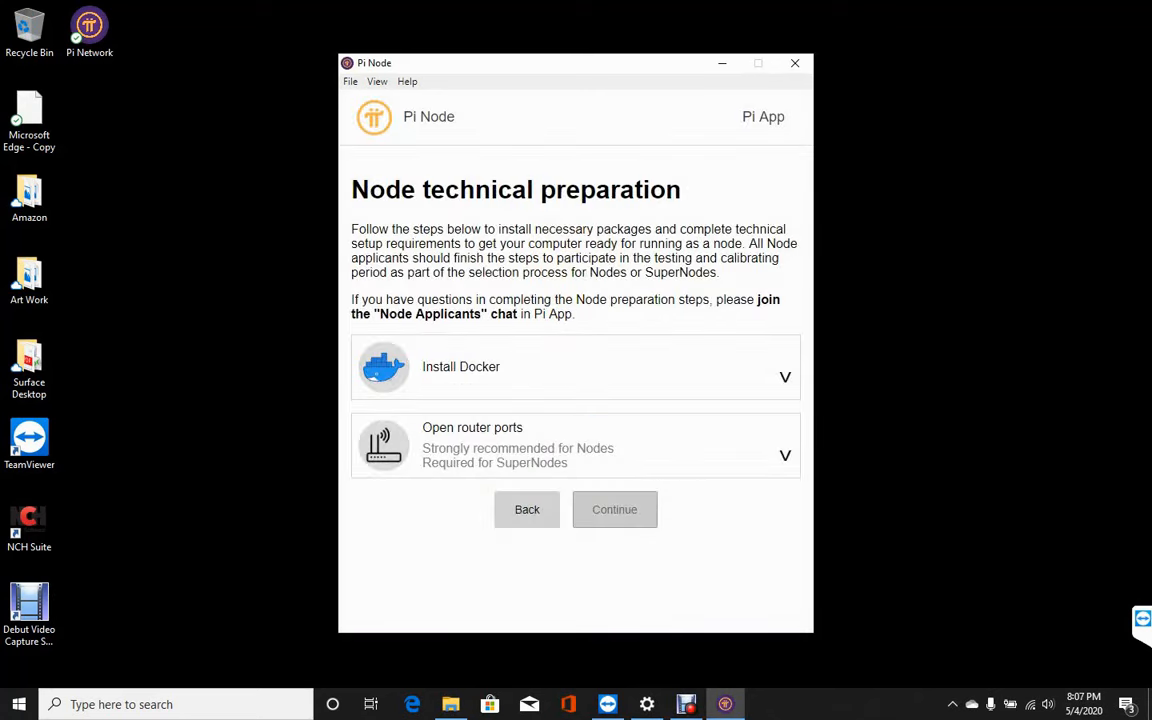
{"action": "left_click", "coordinate": [785, 377]}
{"action": "scroll", "coordinate": [569, 400], "scroll_direction": "down", "scroll_amount": 4}
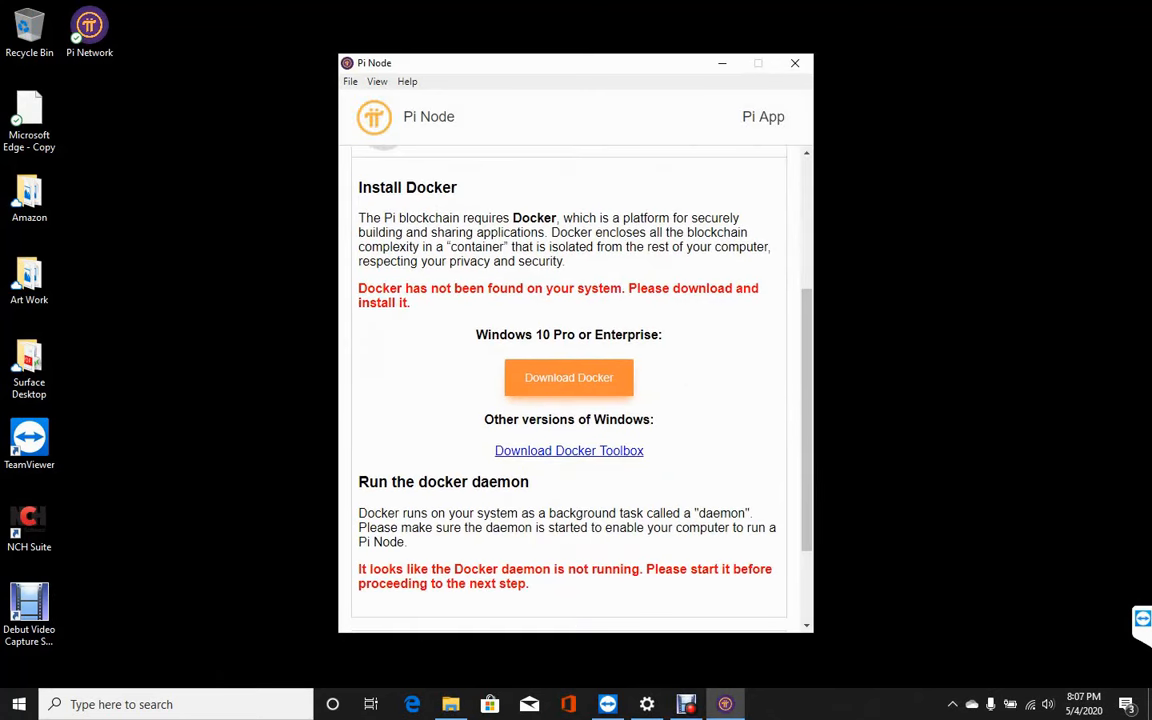
Step: Follow the Windows 10 Pro or Enterprise Docker download and save the stable Docker Desktop Installer.exe for Windows
{"action": "left_click", "coordinate": [569, 378]}
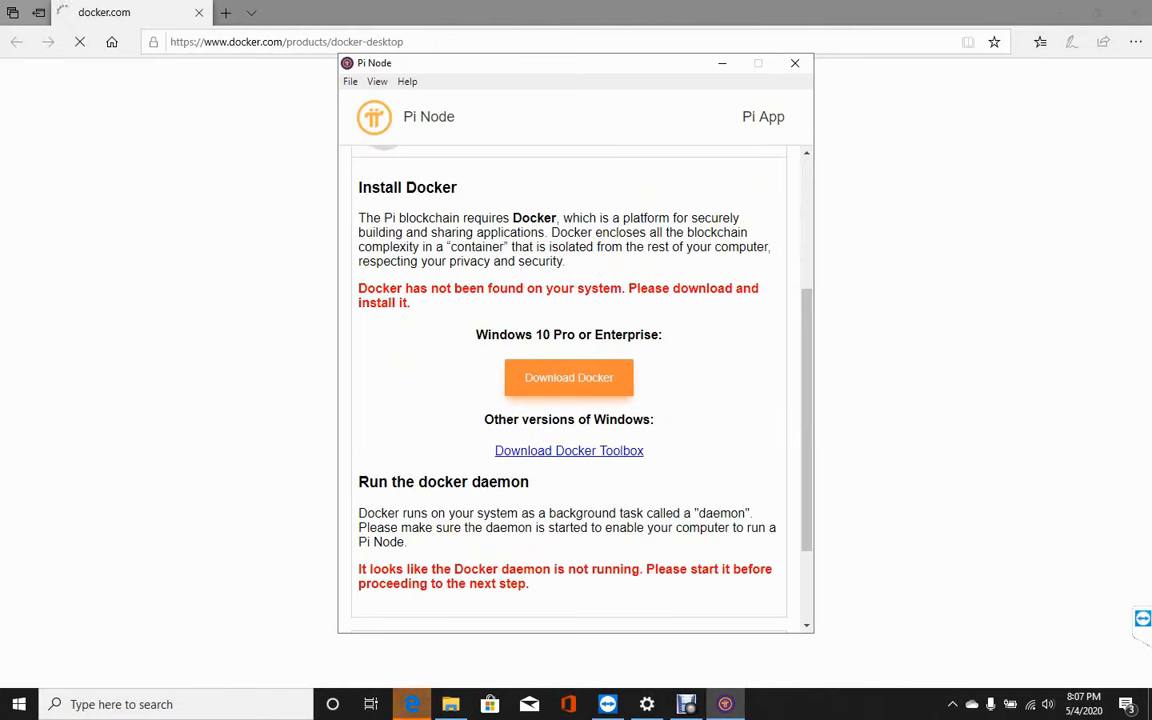
{"action": "key", "text": "alt+Tab"}
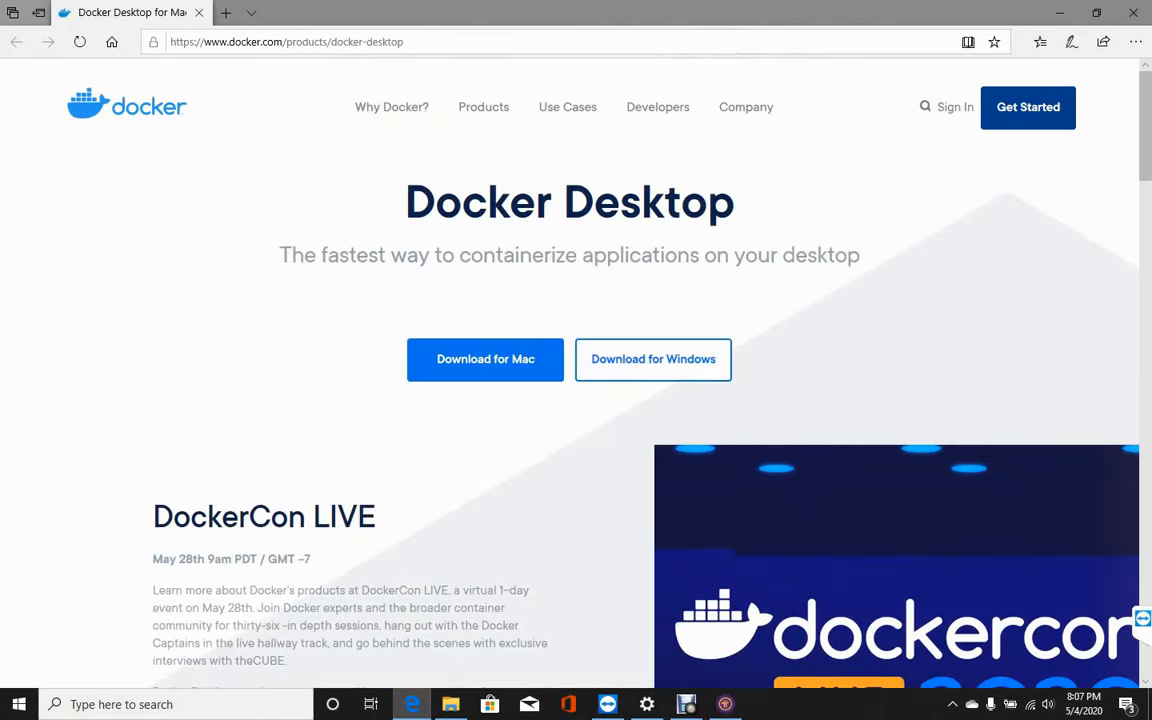
{"action": "left_click", "coordinate": [653, 359]}
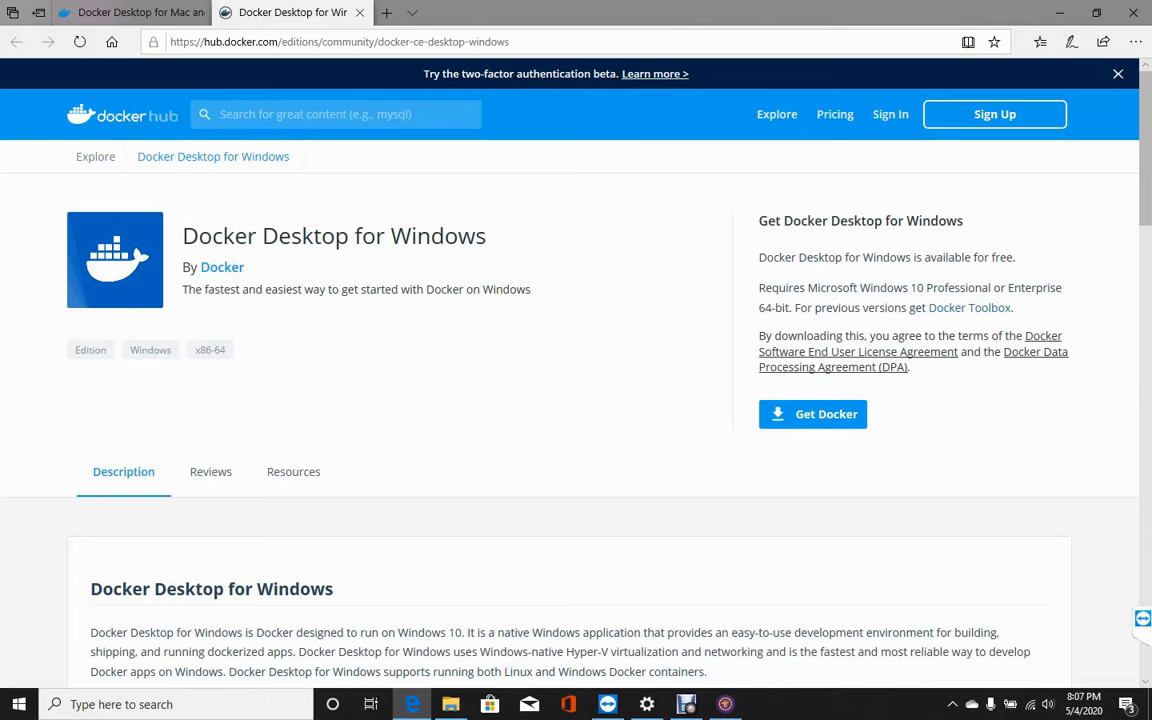
{"action": "scroll", "coordinate": [576, 370], "scroll_direction": "down", "scroll_amount": 5}
{"action": "scroll", "coordinate": [576, 370], "scroll_direction": "down", "scroll_amount": 1}
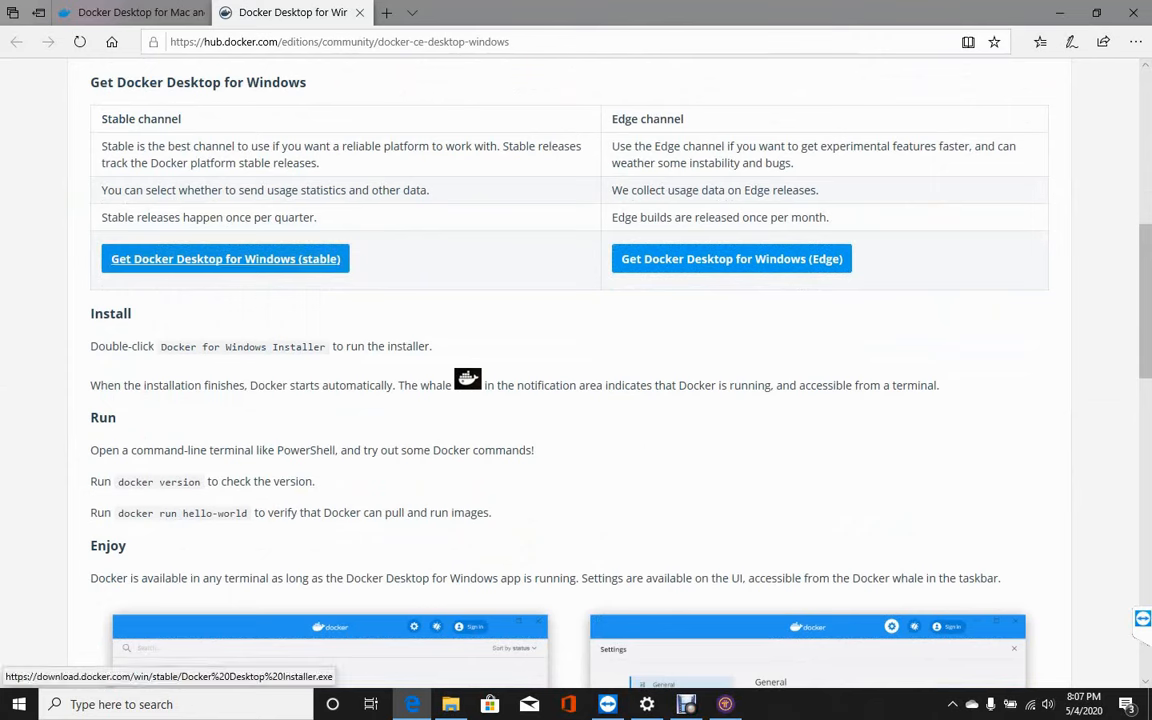
{"action": "left_click", "coordinate": [225, 259]}
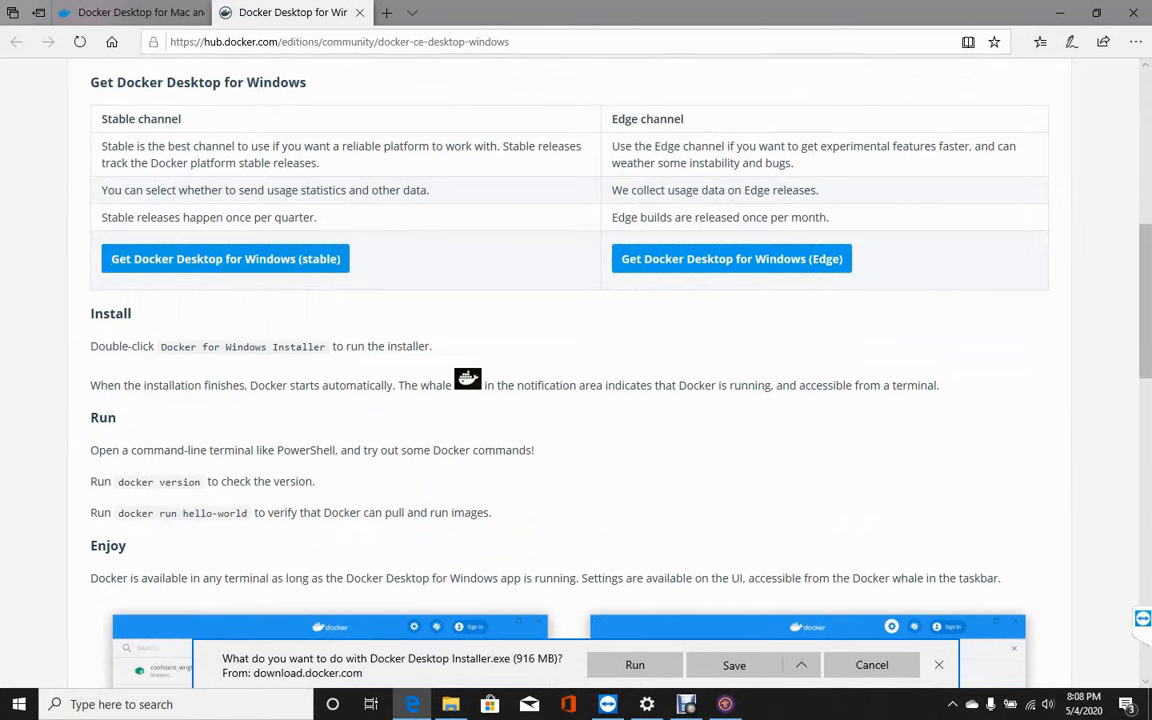
{"action": "left_click", "coordinate": [742, 665]}
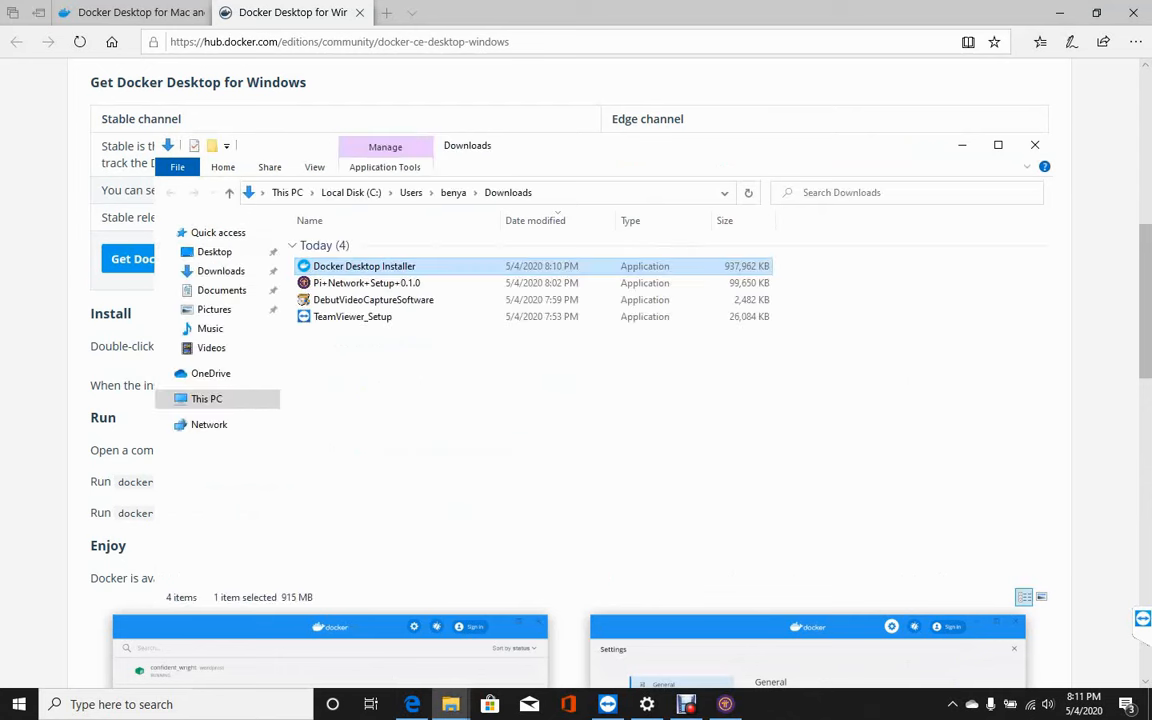
Step: Run the downloaded Docker Desktop Installer, accepting required Windows Features and a desktop shortcut without Windows containers
{"action": "left_click", "coordinate": [430, 390]}
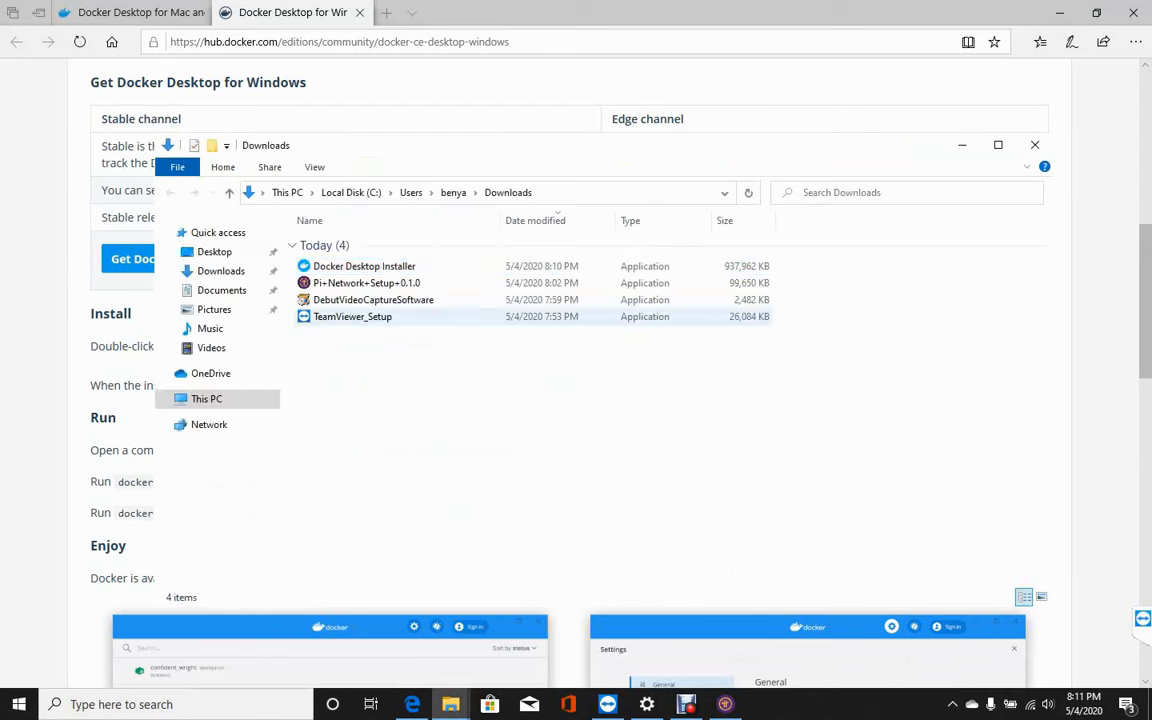
{"action": "left_click", "coordinate": [380, 267]}
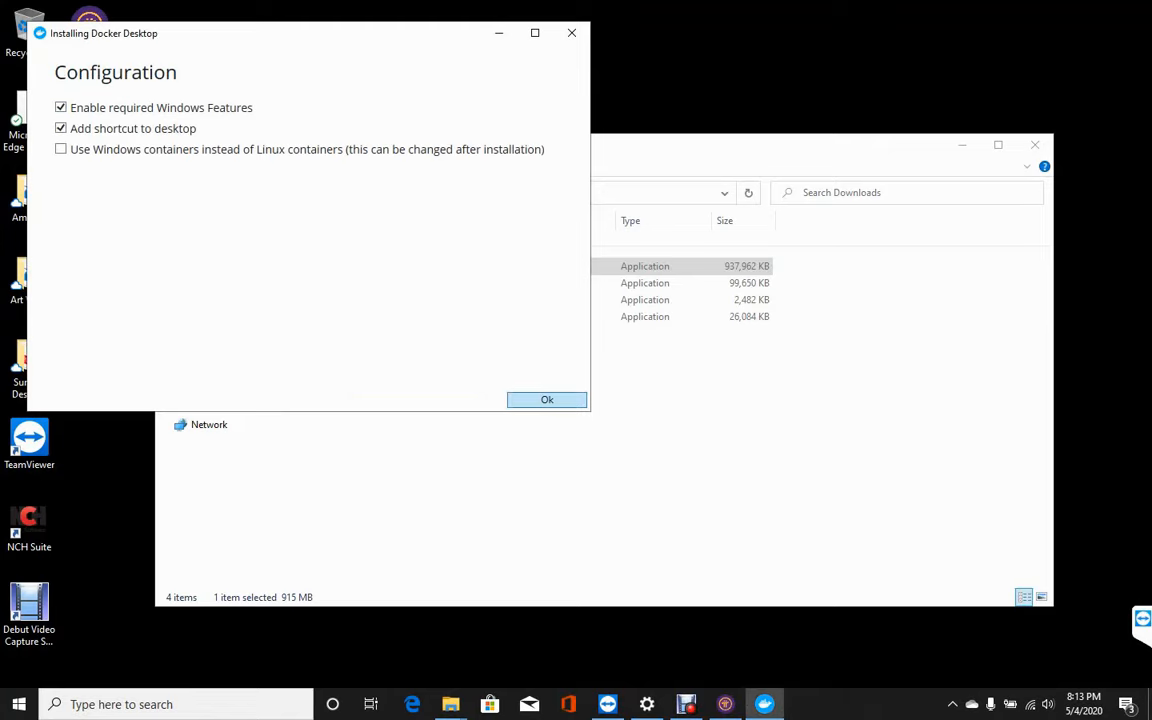
{"action": "left_click", "coordinate": [547, 400]}
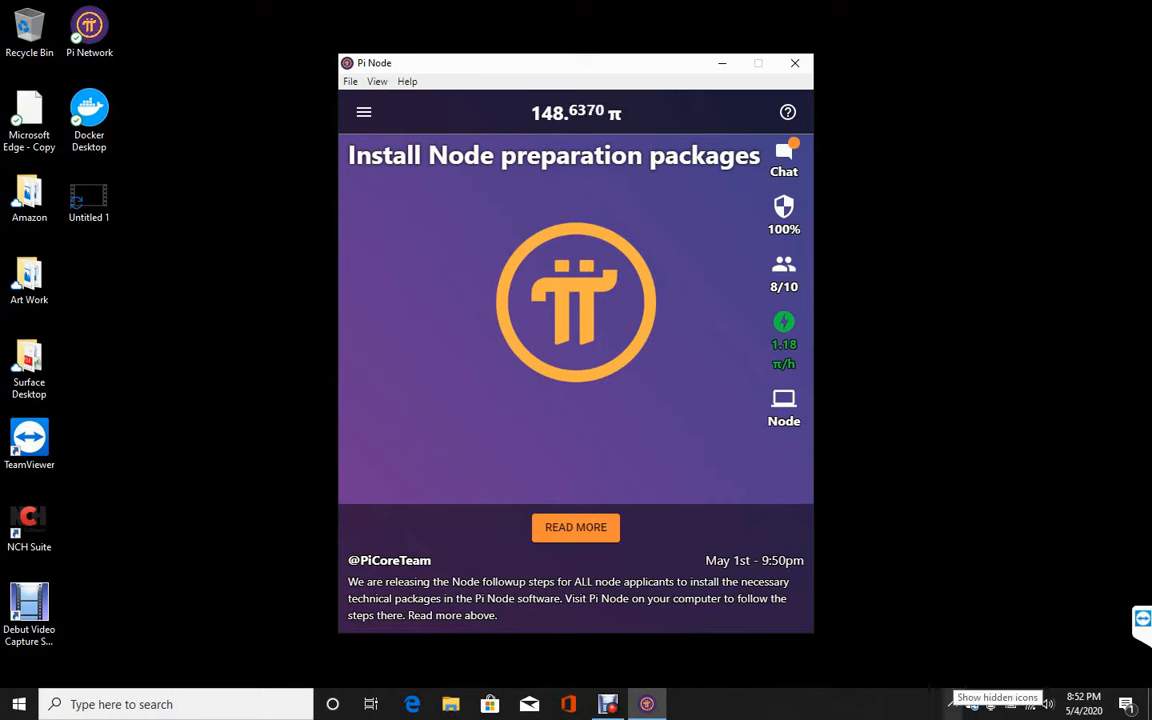
Step: Check the hidden system tray icons and the Install Docker section of Pi Node's technical preparation page
{"action": "left_click", "coordinate": [952, 704]}
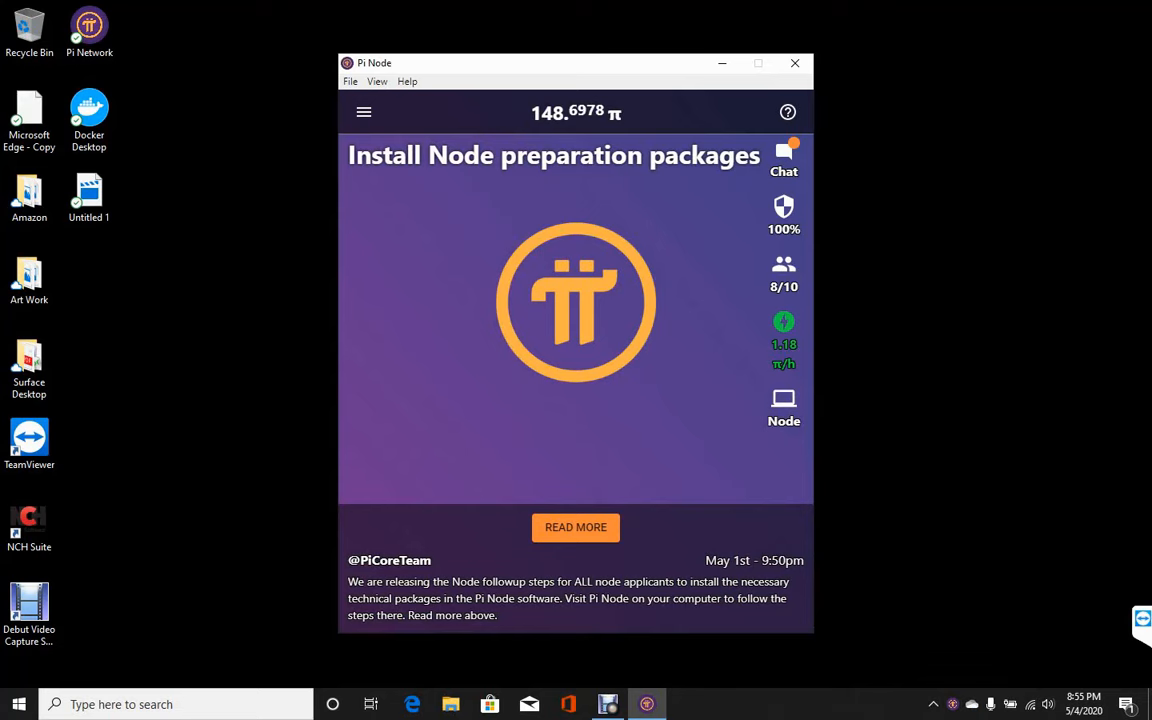
{"action": "left_click", "coordinate": [784, 407]}
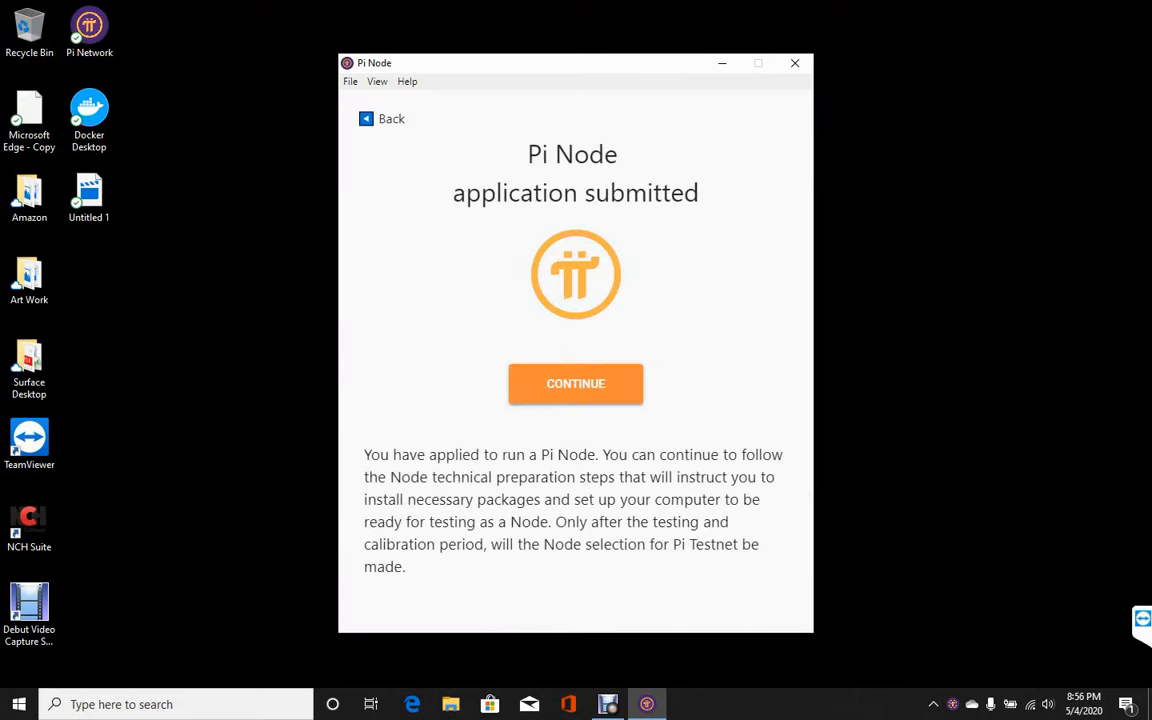
{"action": "left_click", "coordinate": [575, 384]}
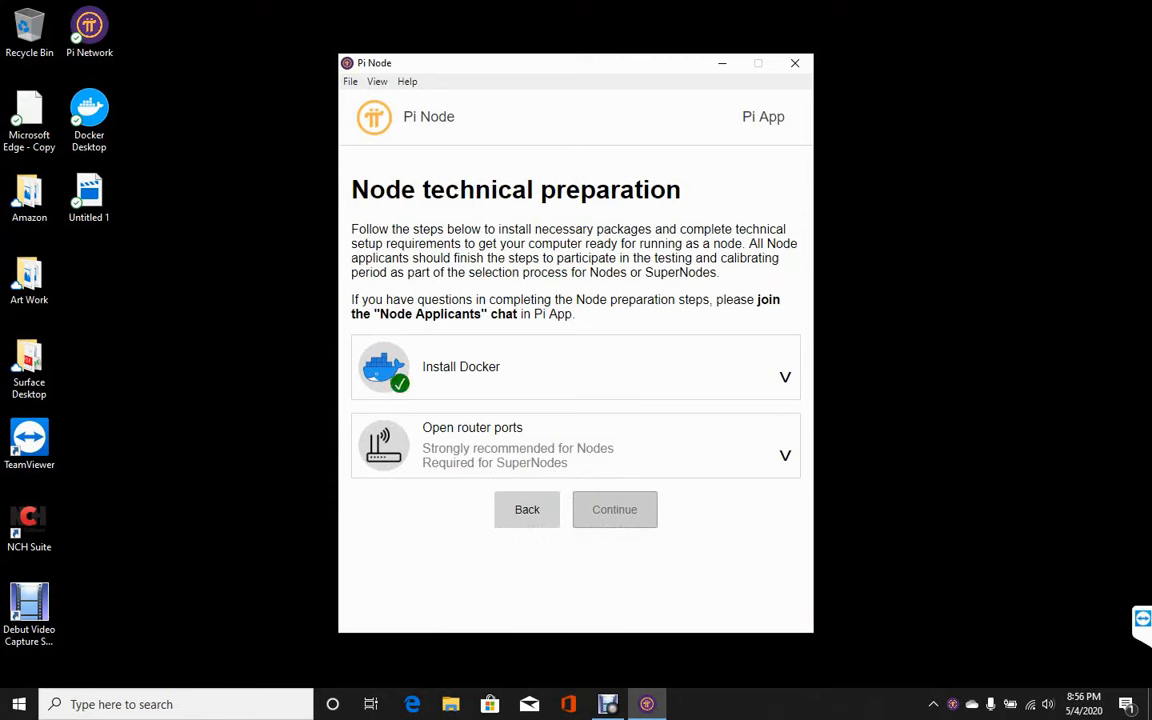
{"action": "left_click", "coordinate": [785, 377]}
{"action": "scroll", "coordinate": [575, 390], "scroll_direction": "down", "scroll_amount": 2}
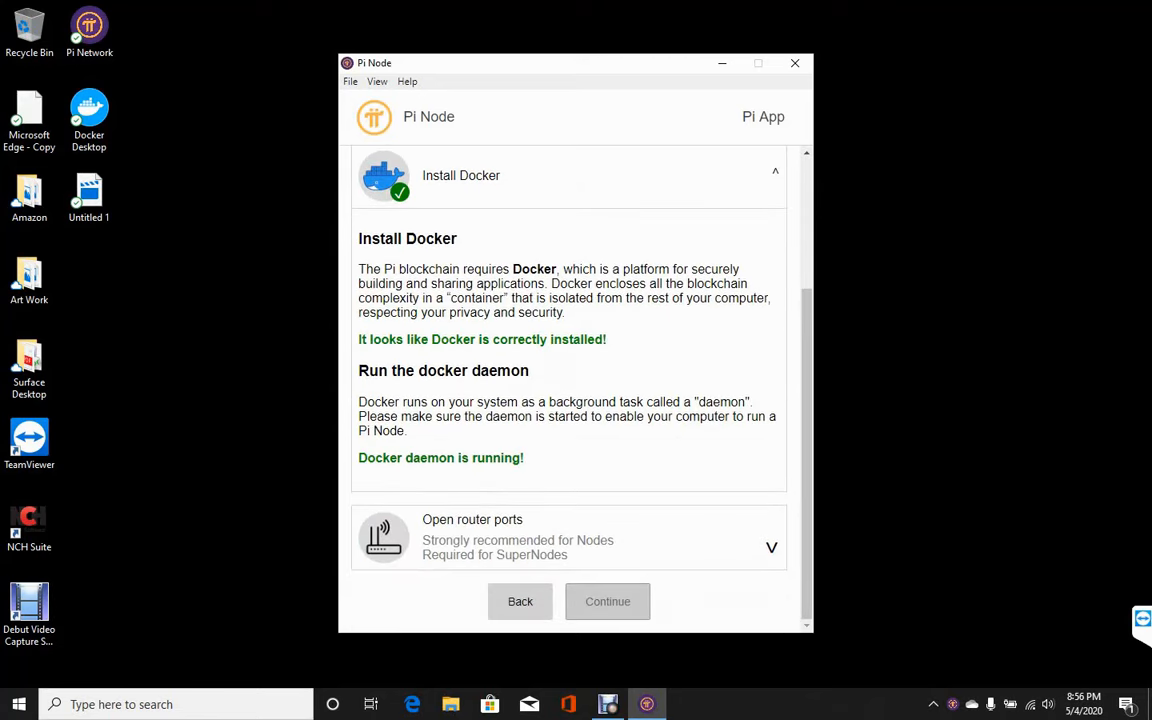
Step: Start the port check in Pi Node's Open router ports section and exit Pi Node
{"action": "left_click", "coordinate": [771, 547]}
{"action": "scroll", "coordinate": [771, 547], "scroll_direction": "down", "scroll_amount": 4}
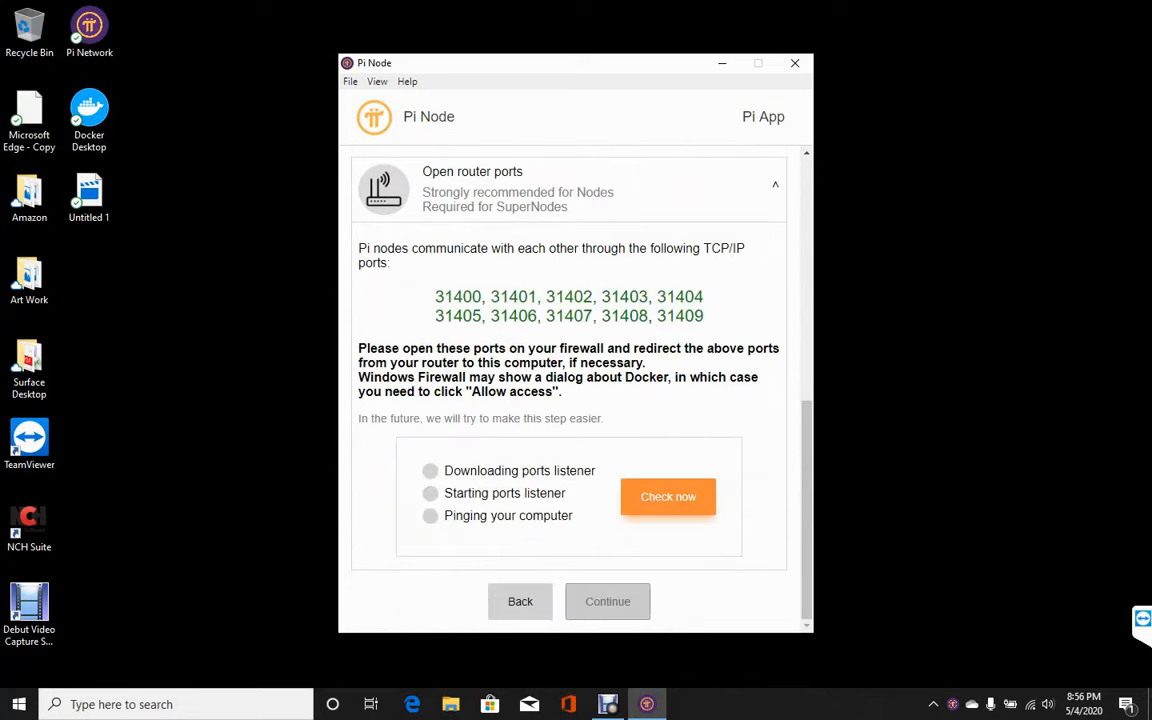
{"action": "left_click", "coordinate": [668, 497]}
{"action": "left_click_drag", "start_coordinate": [435, 297], "coordinate": [509, 297]}
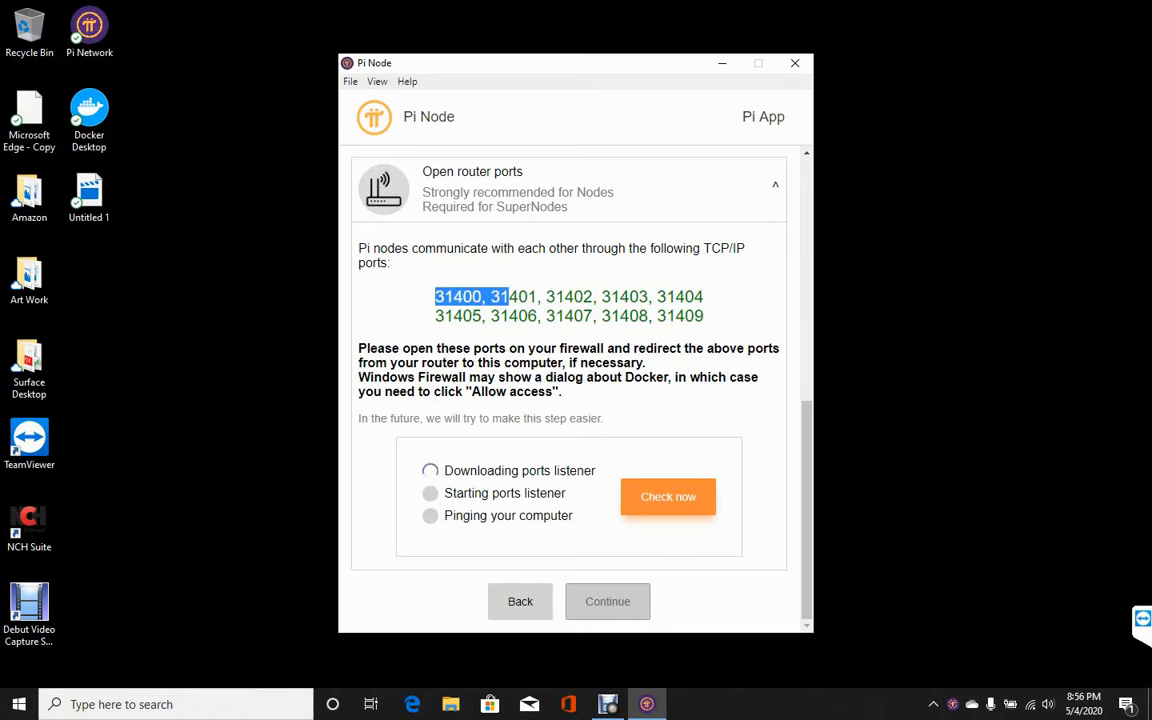
{"action": "left_click", "coordinate": [350, 82]}
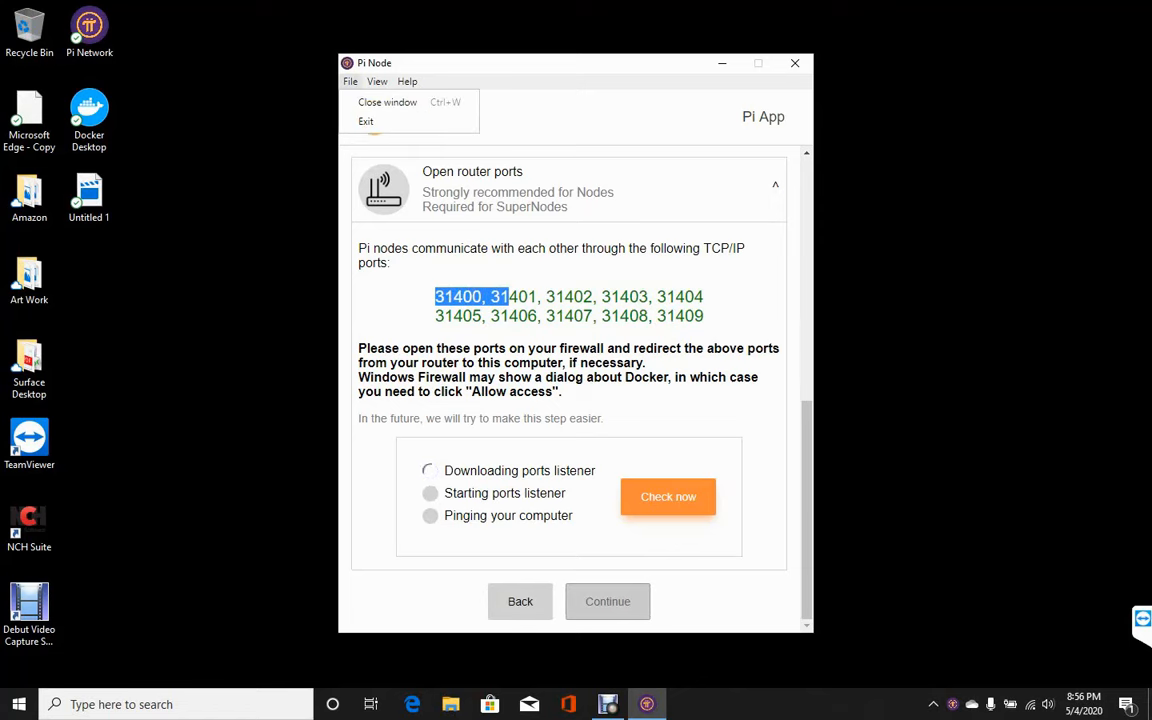
{"action": "left_click", "coordinate": [366, 121]}
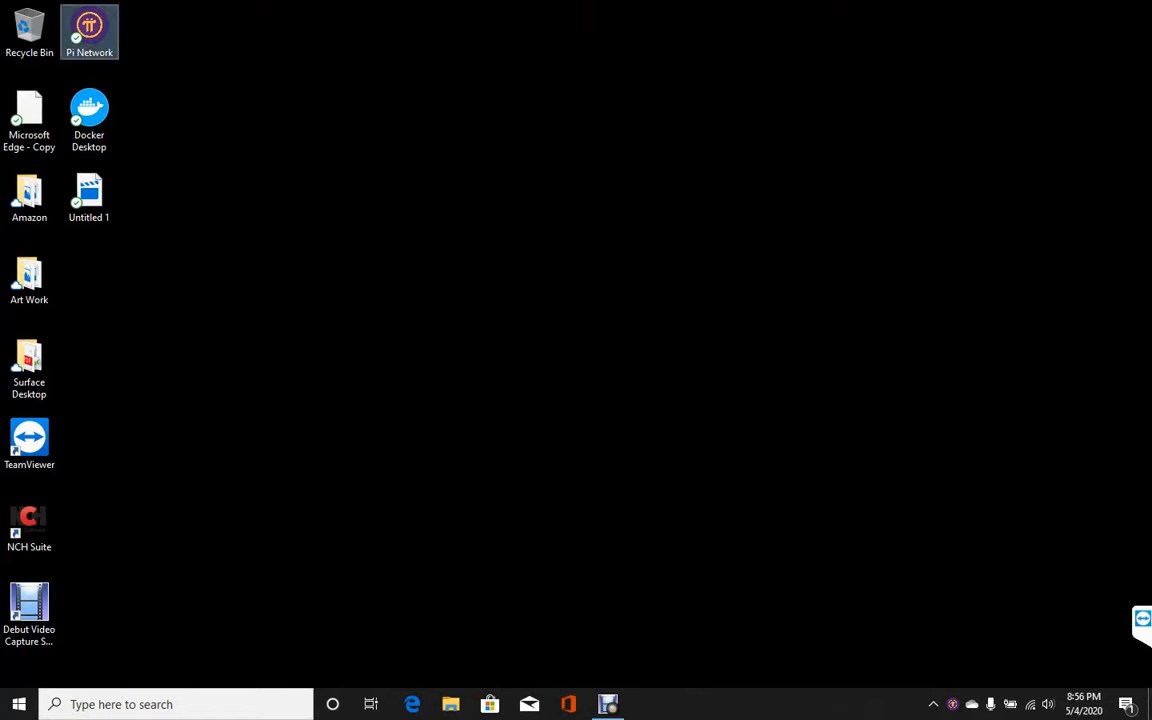
{"action": "left_click", "coordinate": [176, 704]}
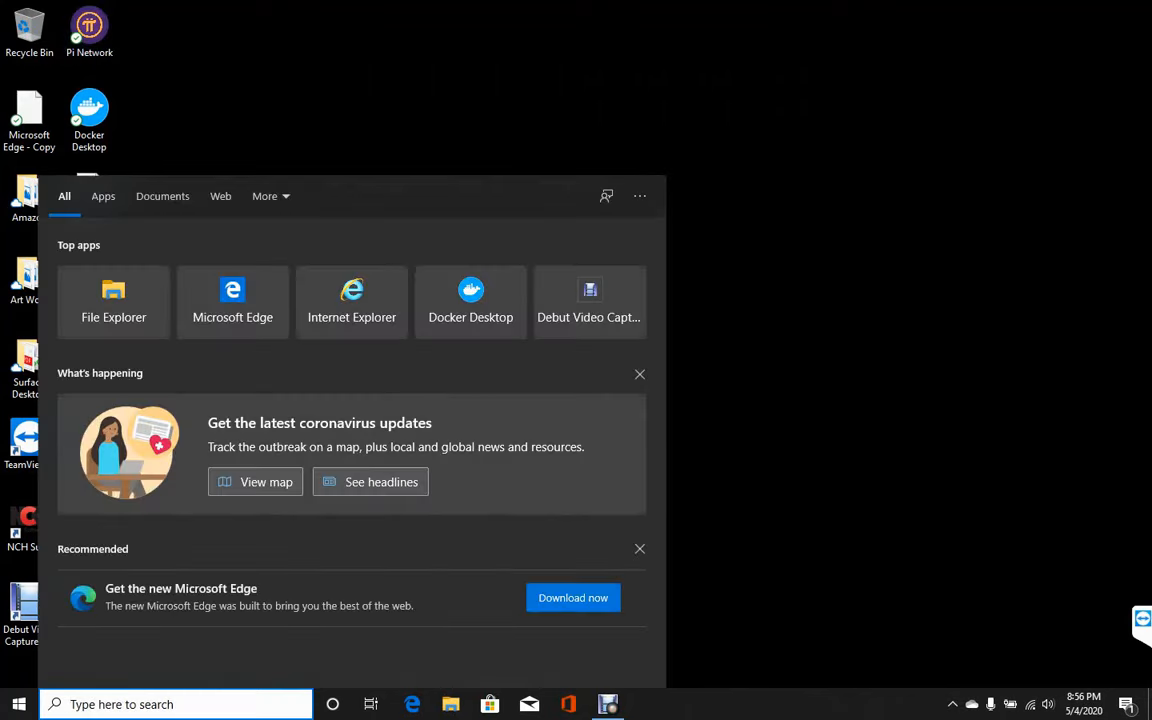
{"action": "type", "text": "cmd"}
{"action": "key", "text": "Return"}
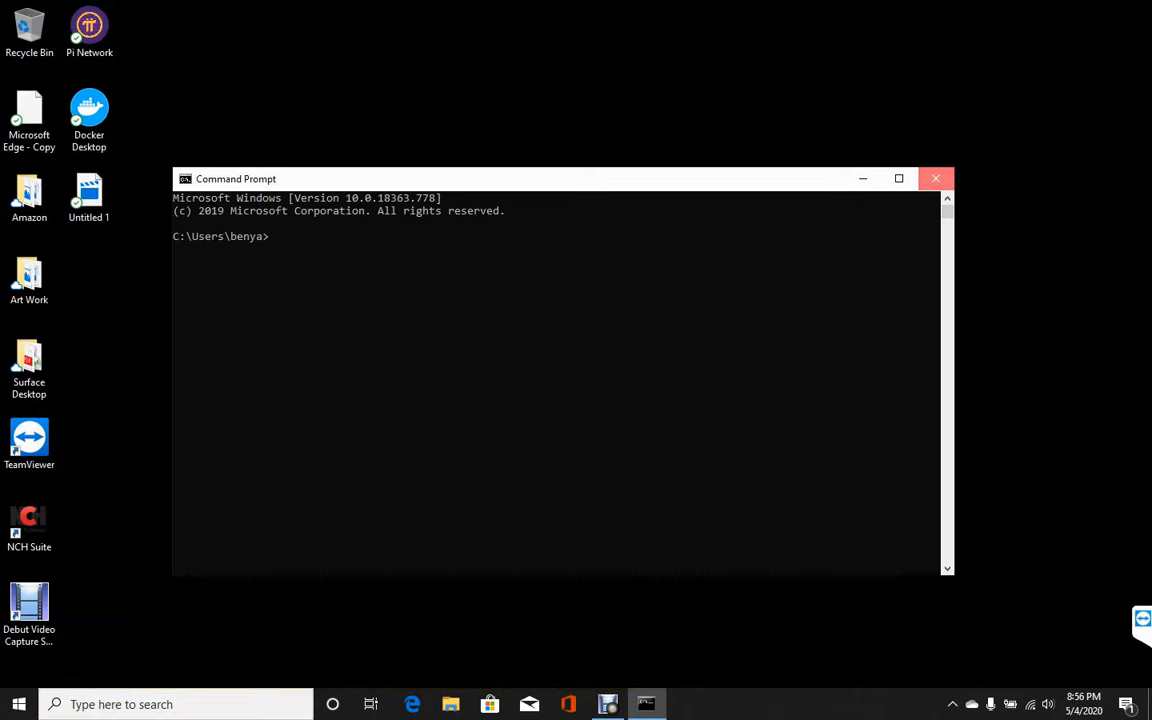
{"action": "left_click", "coordinate": [936, 179]}
Step: Open a Command Prompt window by running cmd from the Windows Run dialog and move it clear of the desktop icons
{"action": "left_click", "coordinate": [176, 704]}
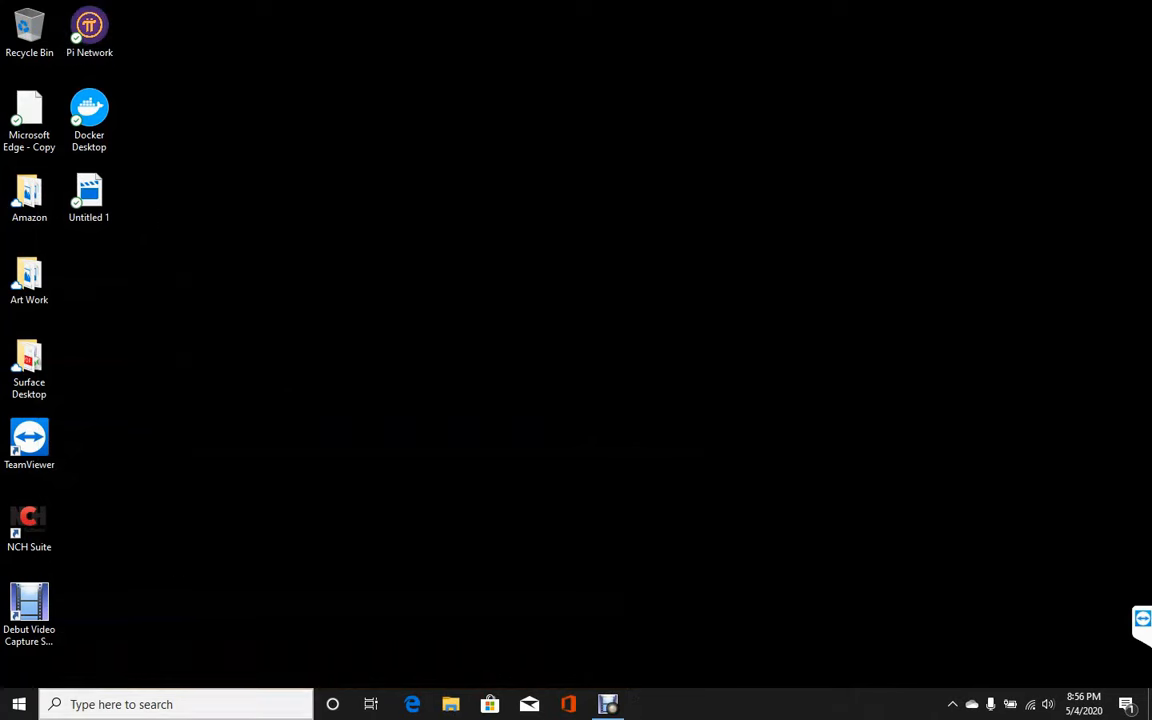
{"action": "type", "text": "run"}
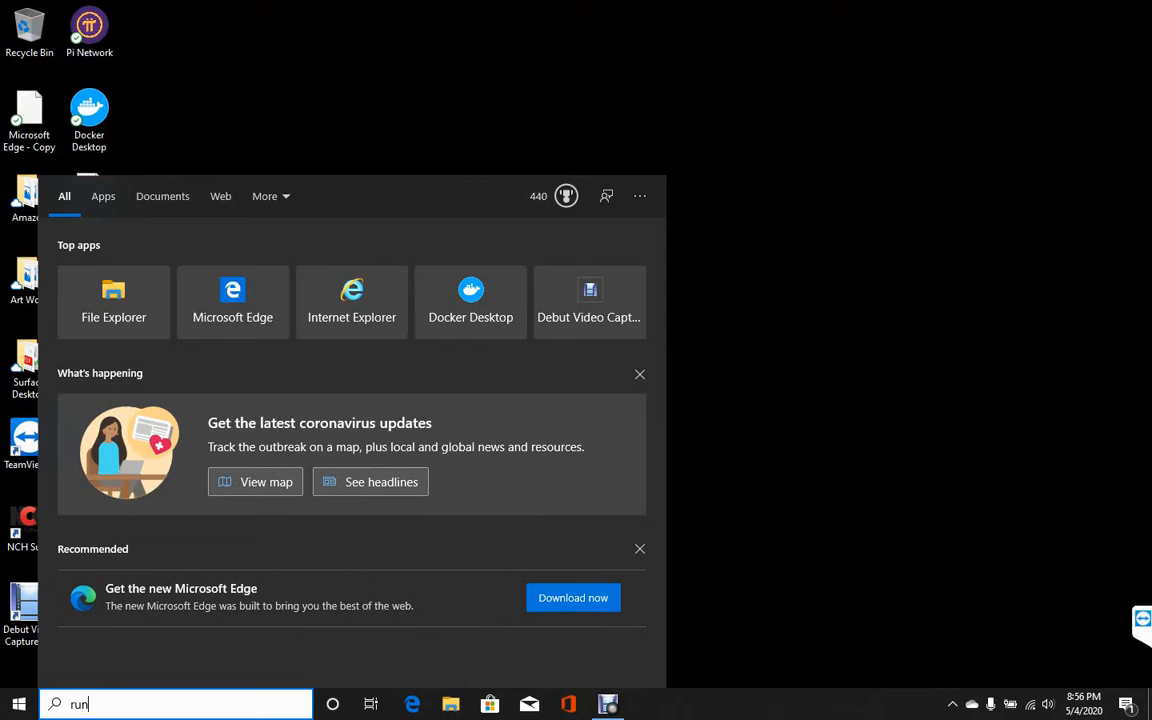
{"action": "key", "text": "Return"}
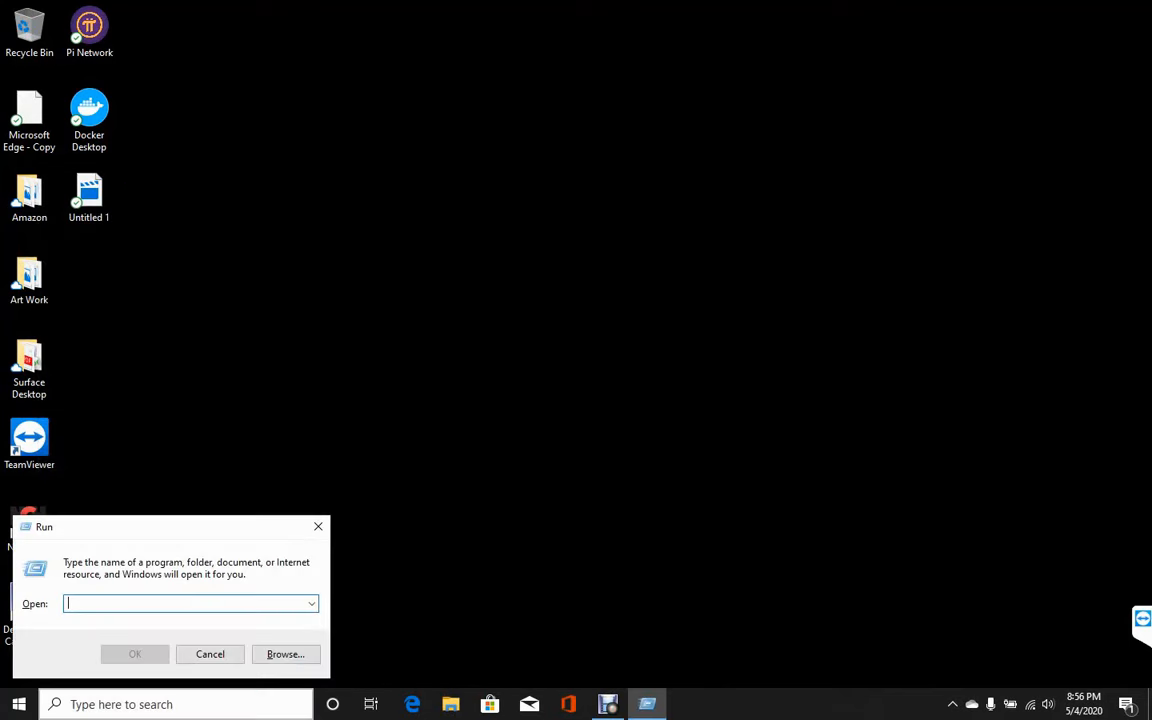
{"action": "type", "text": "cmd"}
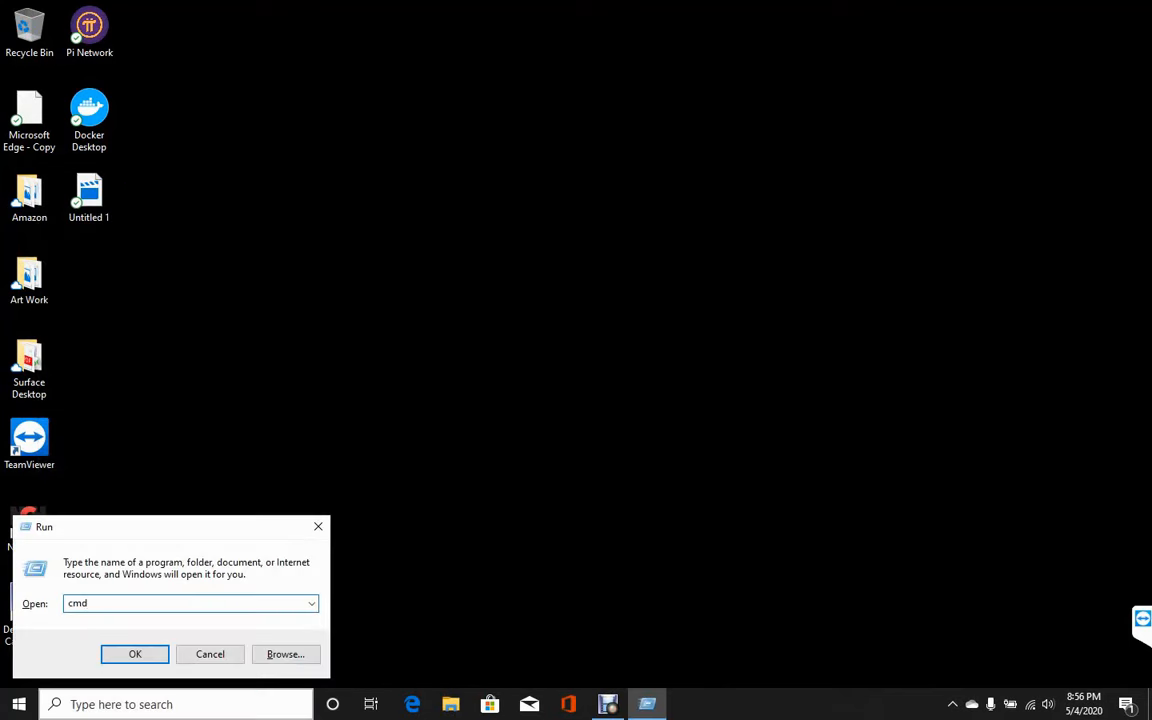
{"action": "key", "text": "Return"}
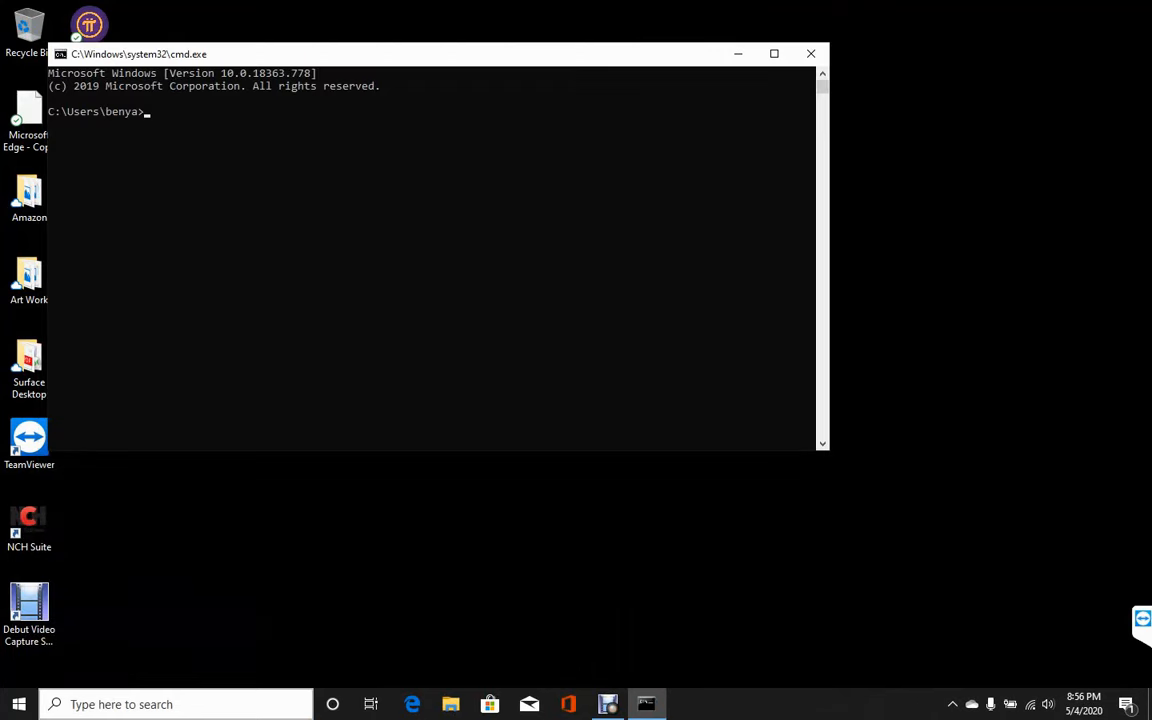
{"action": "left_click_drag", "start_coordinate": [420, 54], "coordinate": [545, 118]}
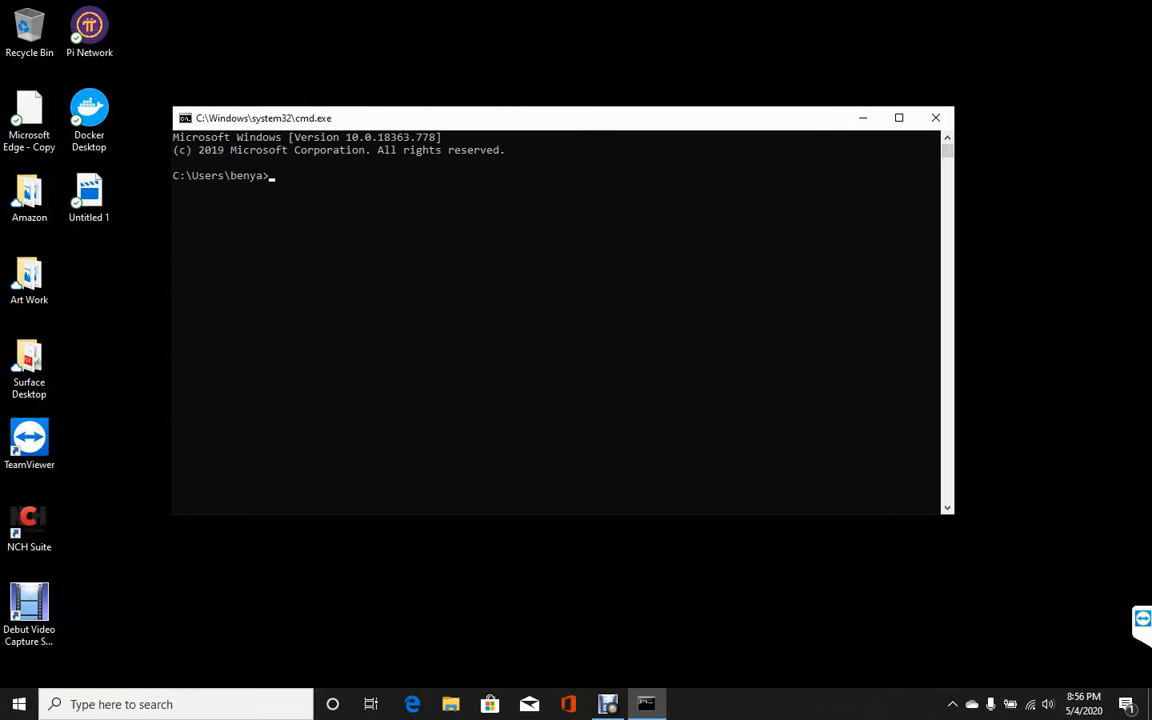
Step: Run ipconfig in the Command Prompt and copy the Wi-Fi adapter's default gateway address
{"action": "type", "text": "ipconfig"}
{"action": "key", "text": "Return"}
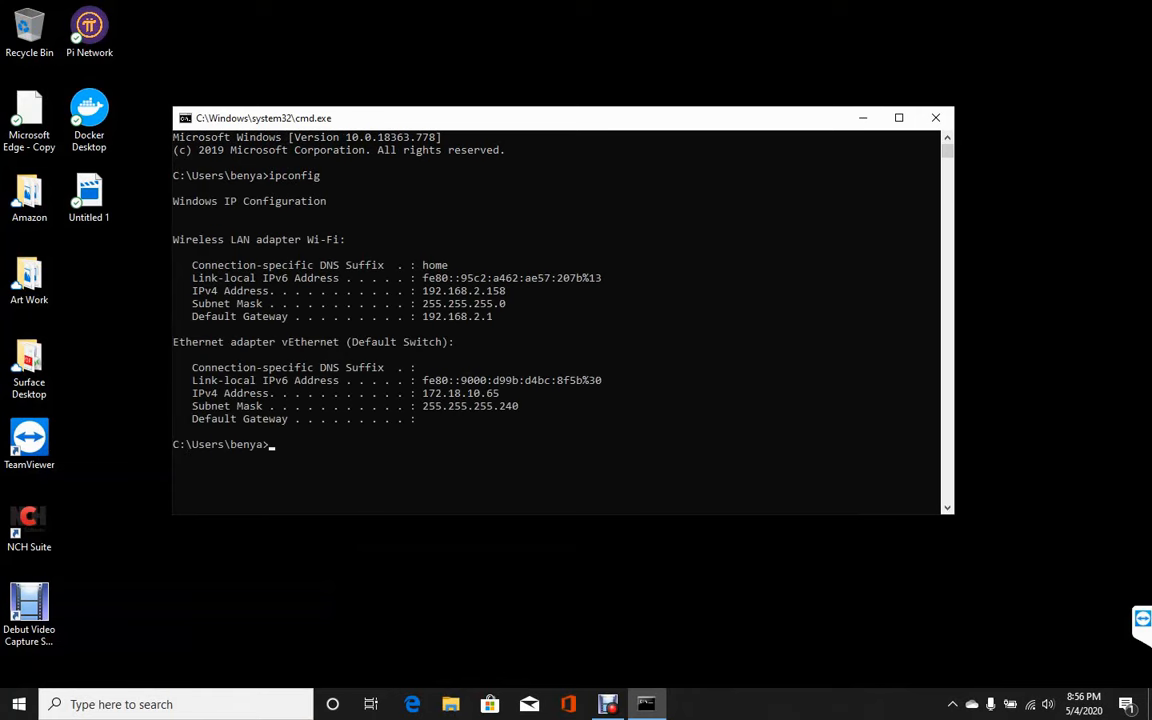
{"action": "left_click_drag", "start_coordinate": [422, 316], "coordinate": [493, 316]}
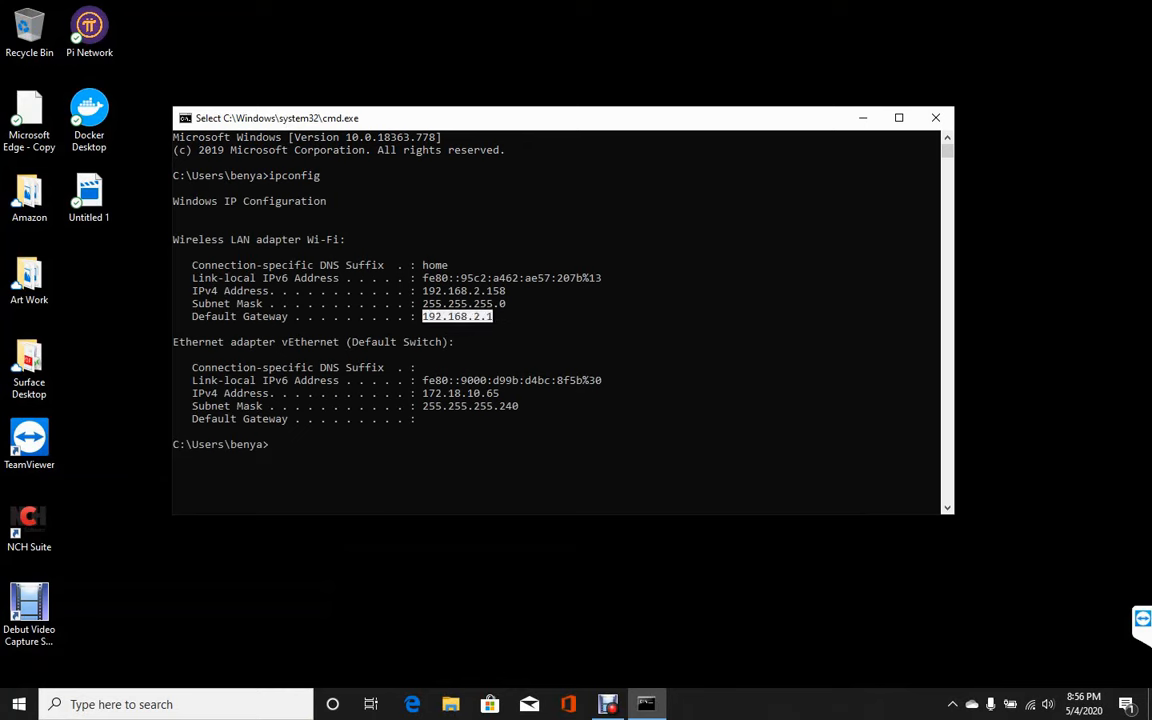
{"action": "key", "text": "ctrl+c"}
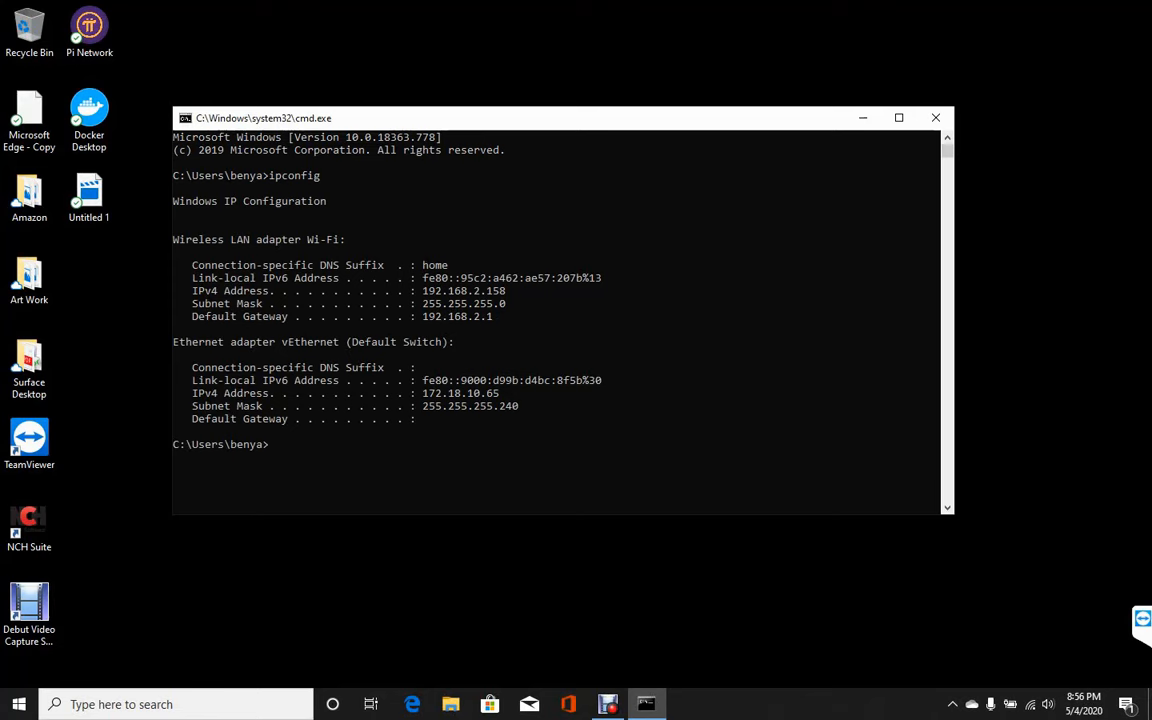
Step: Open Internet Explorer and load the router's page at 192.168.2.1
{"action": "left_click", "coordinate": [160, 704]}
{"action": "type", "text": "i"}
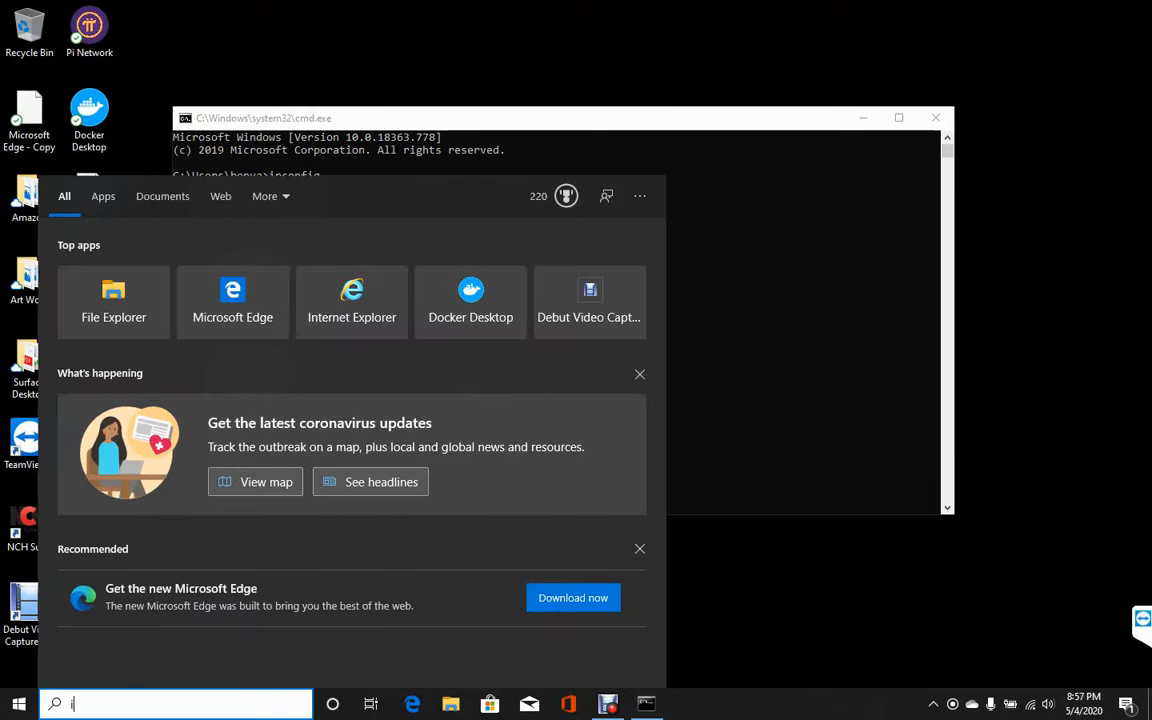
{"action": "type", "text": "nter"}
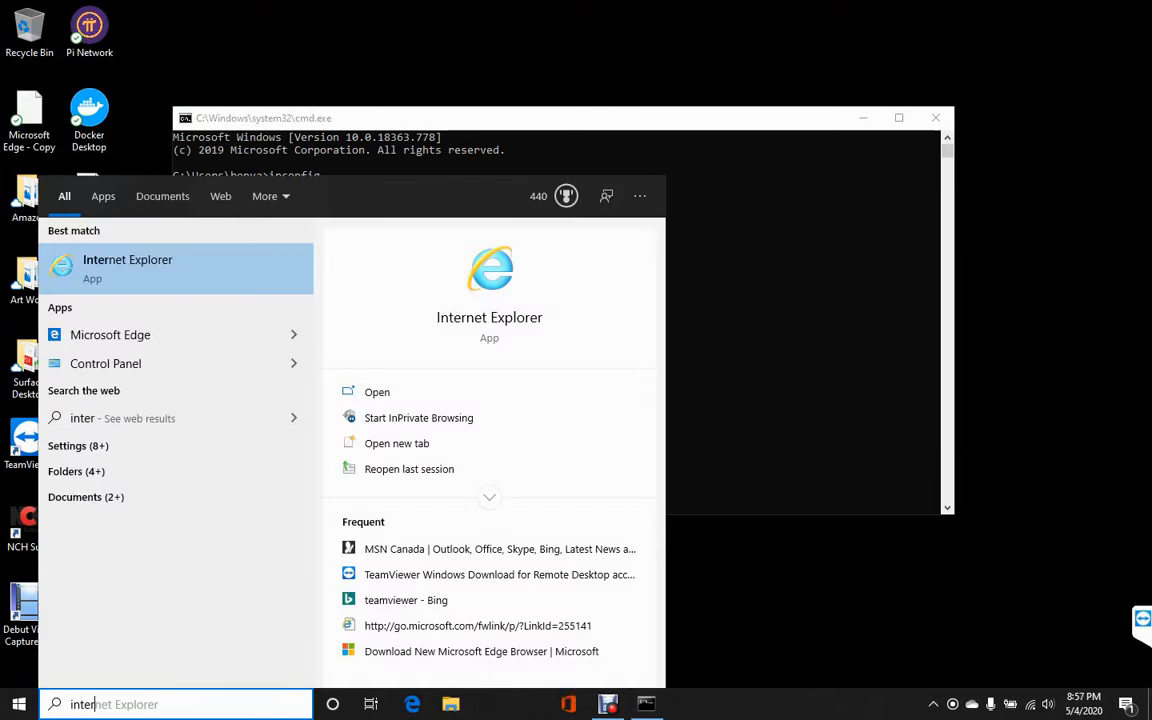
{"action": "key", "text": "Return"}
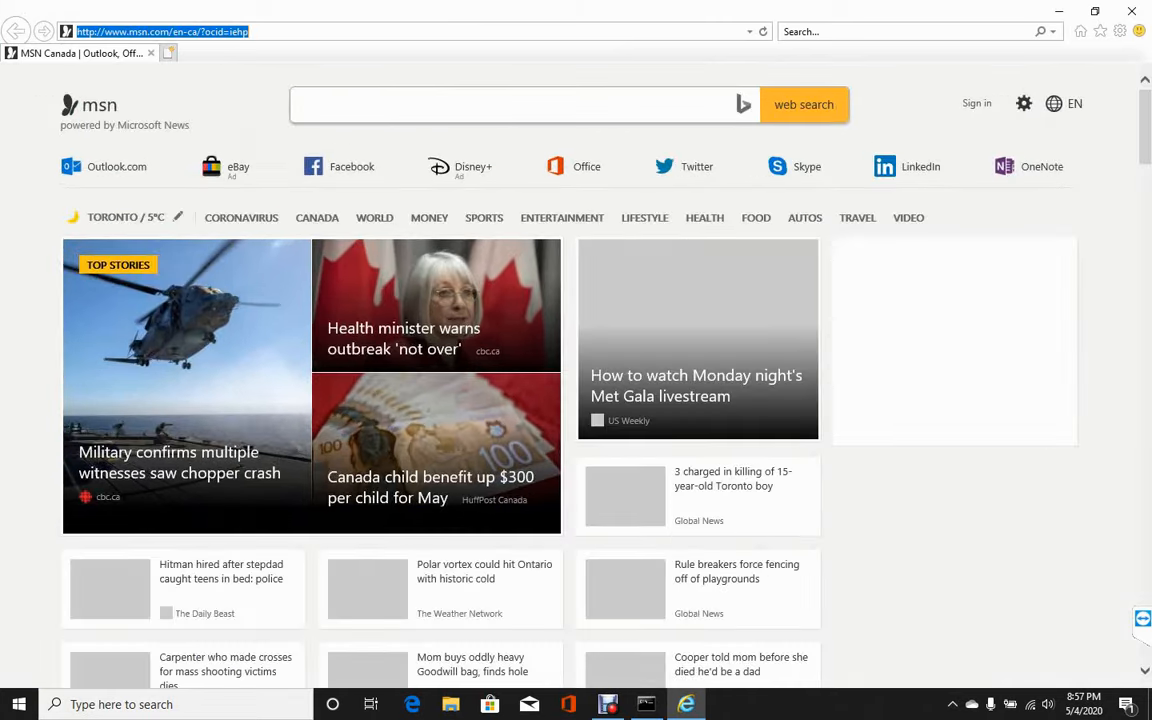
{"action": "type", "text": "192.168.2.1"}
{"action": "key", "text": "Return"}
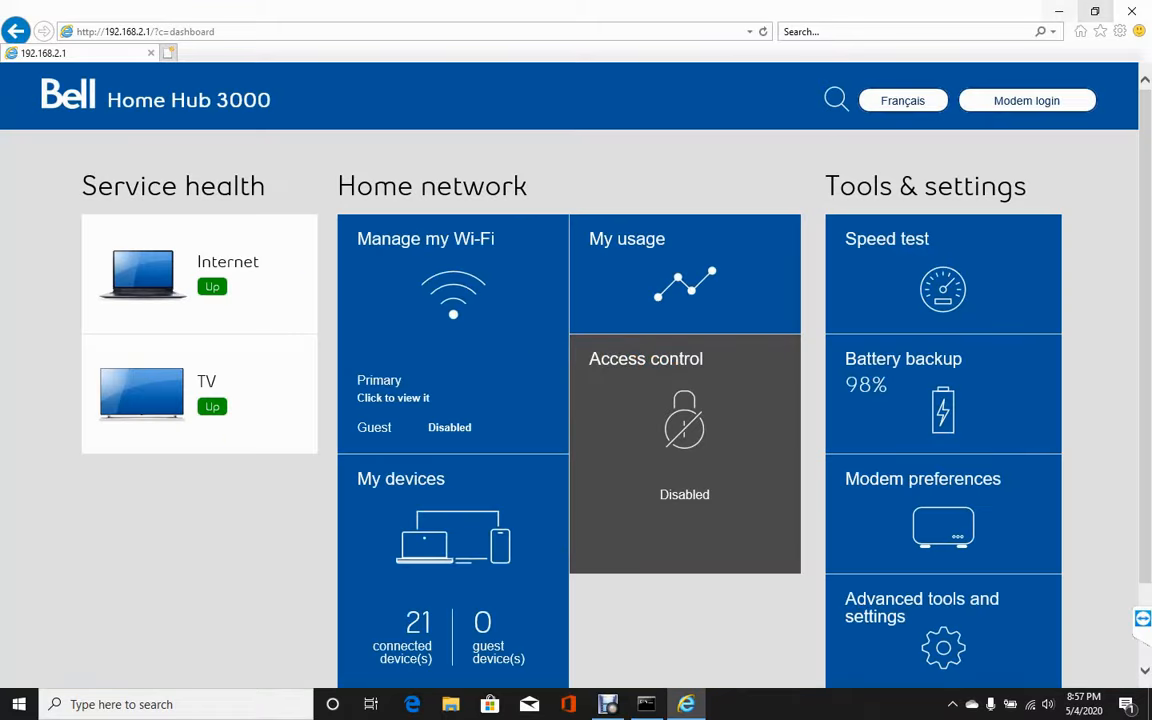
Step: Shrink and move the browser window to launch Pi Network from the desktop, and maximize the browser again
{"action": "left_click", "coordinate": [1095, 11]}
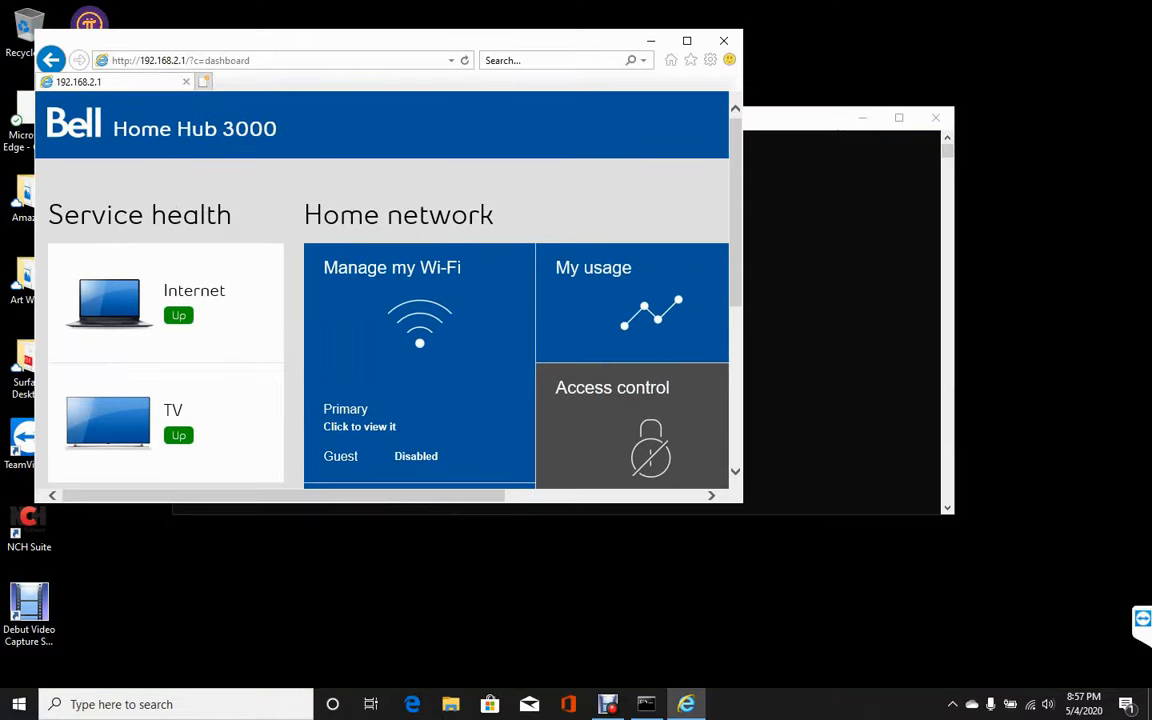
{"action": "left_click_drag", "start_coordinate": [300, 41], "coordinate": [394, 71]}
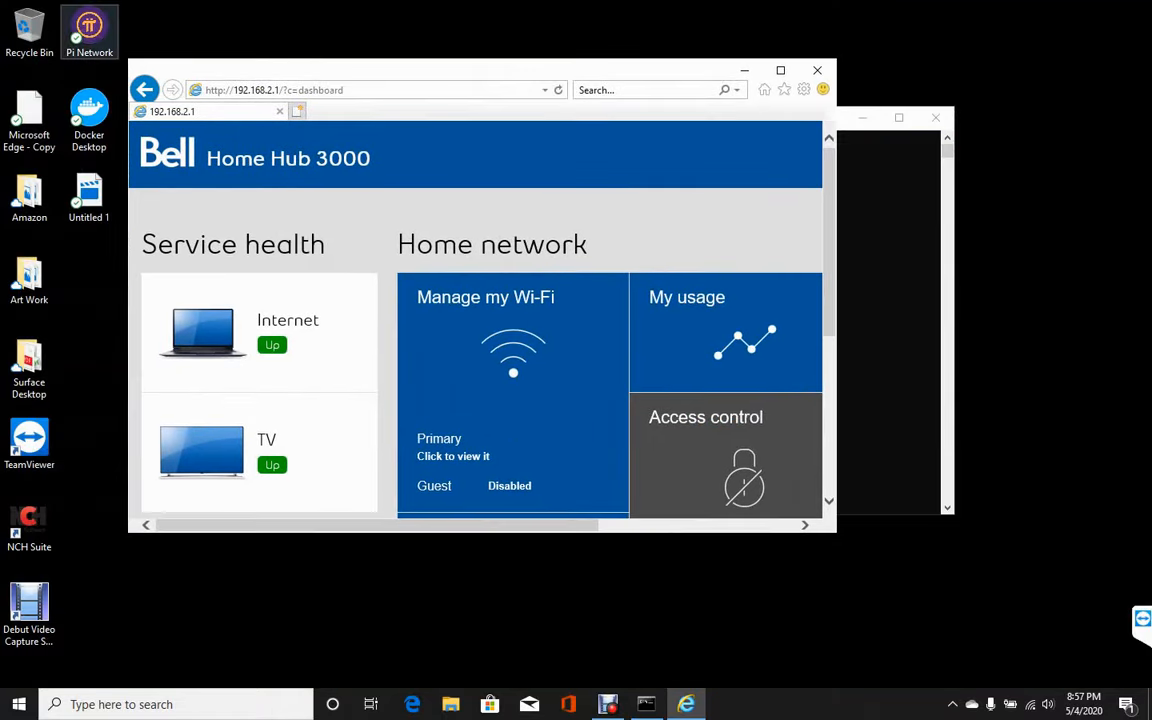
{"action": "left_click", "coordinate": [89, 30]}
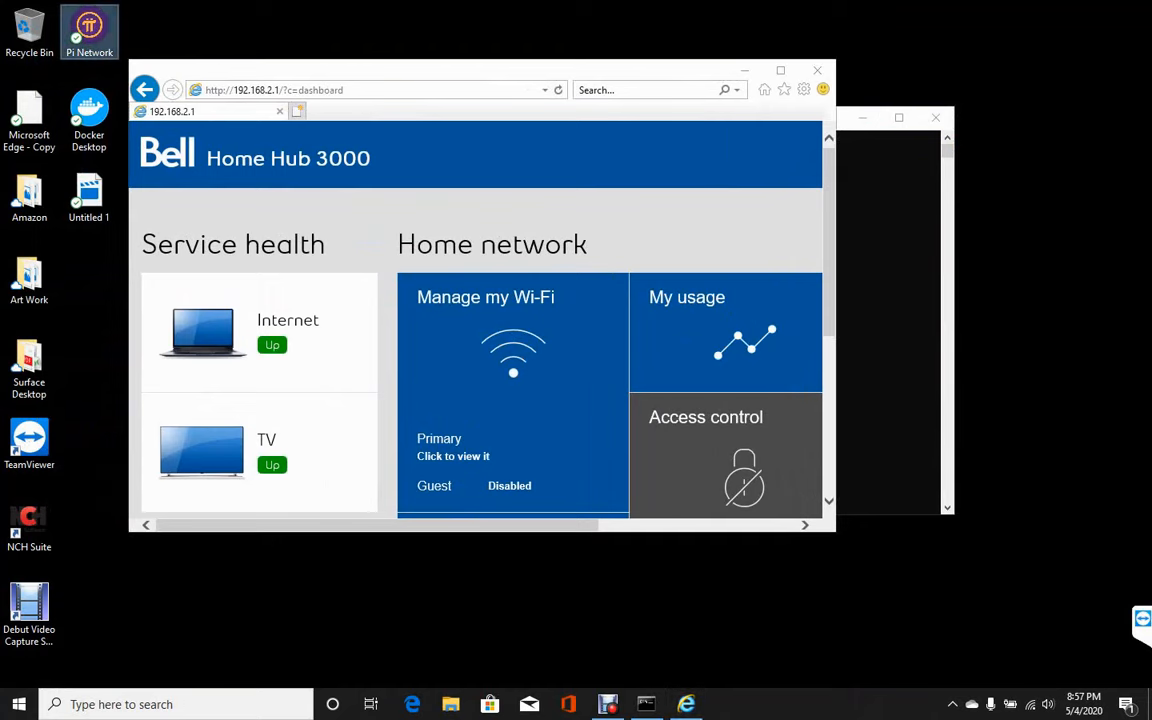
{"action": "left_click", "coordinate": [781, 70]}
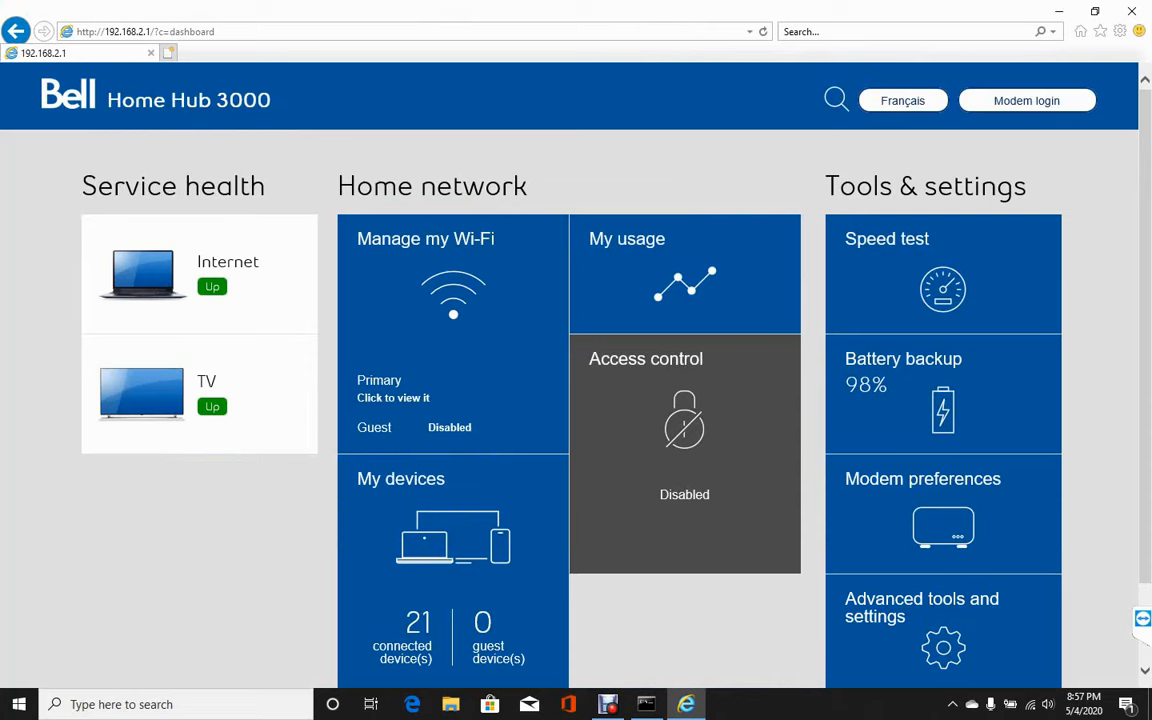
Step: Log in to the modem's Advanced tools and settings with the administrator password and open Port forwarding
{"action": "scroll", "coordinate": [576, 370], "scroll_direction": "down", "scroll_amount": 1}
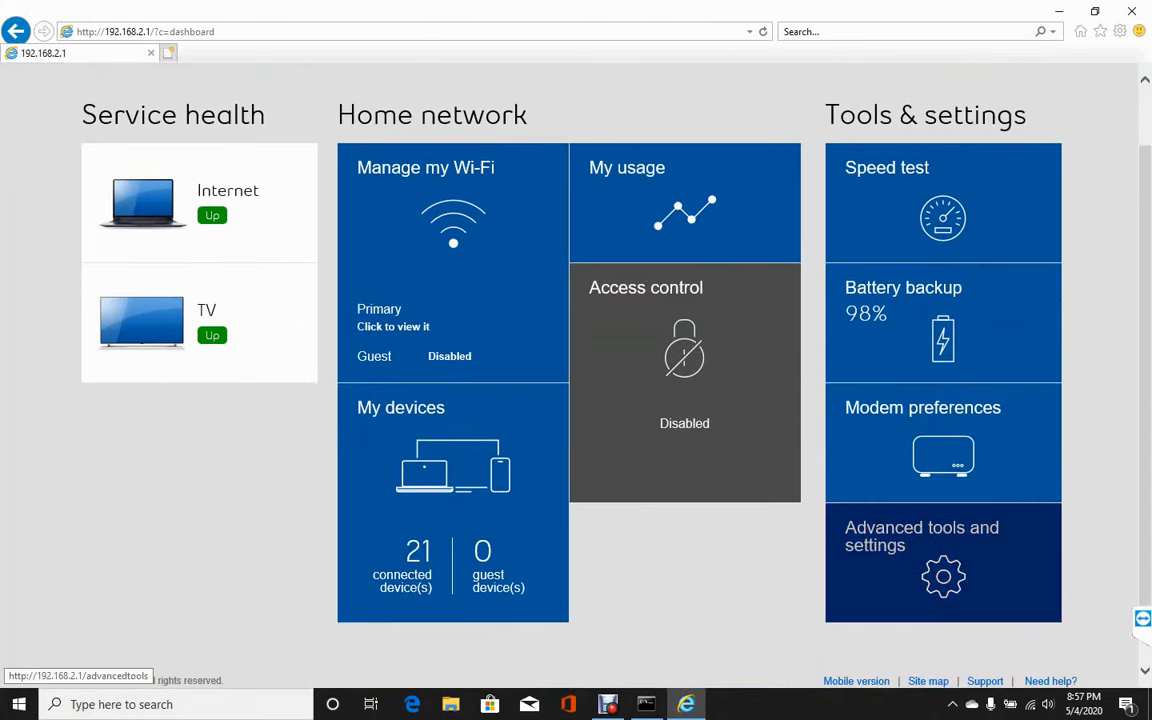
{"action": "left_click", "coordinate": [943, 560]}
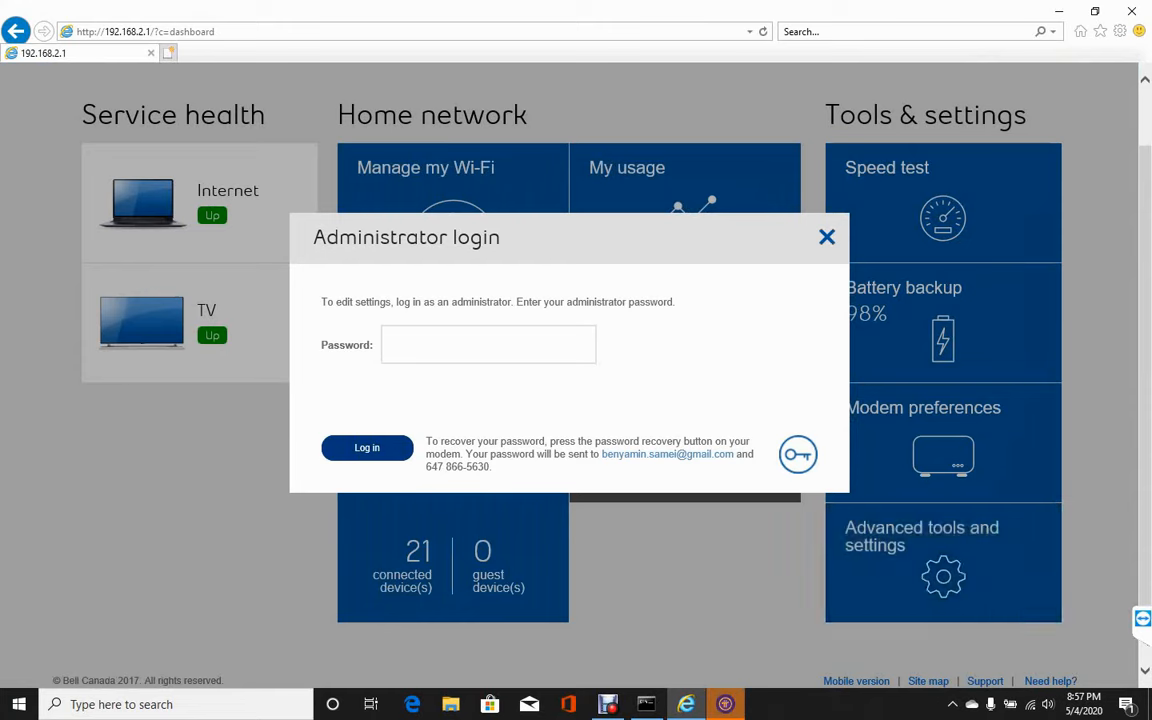
{"action": "type", "text": "********"}
{"action": "key", "text": "Return"}
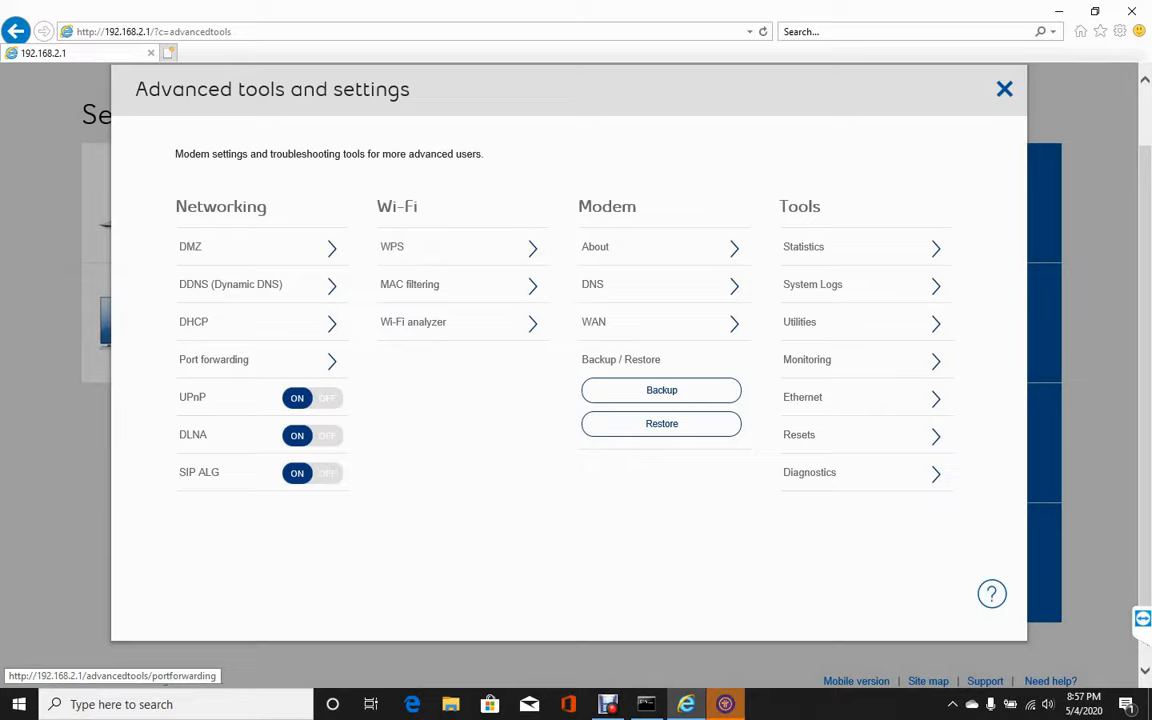
{"action": "left_click", "coordinate": [214, 359]}
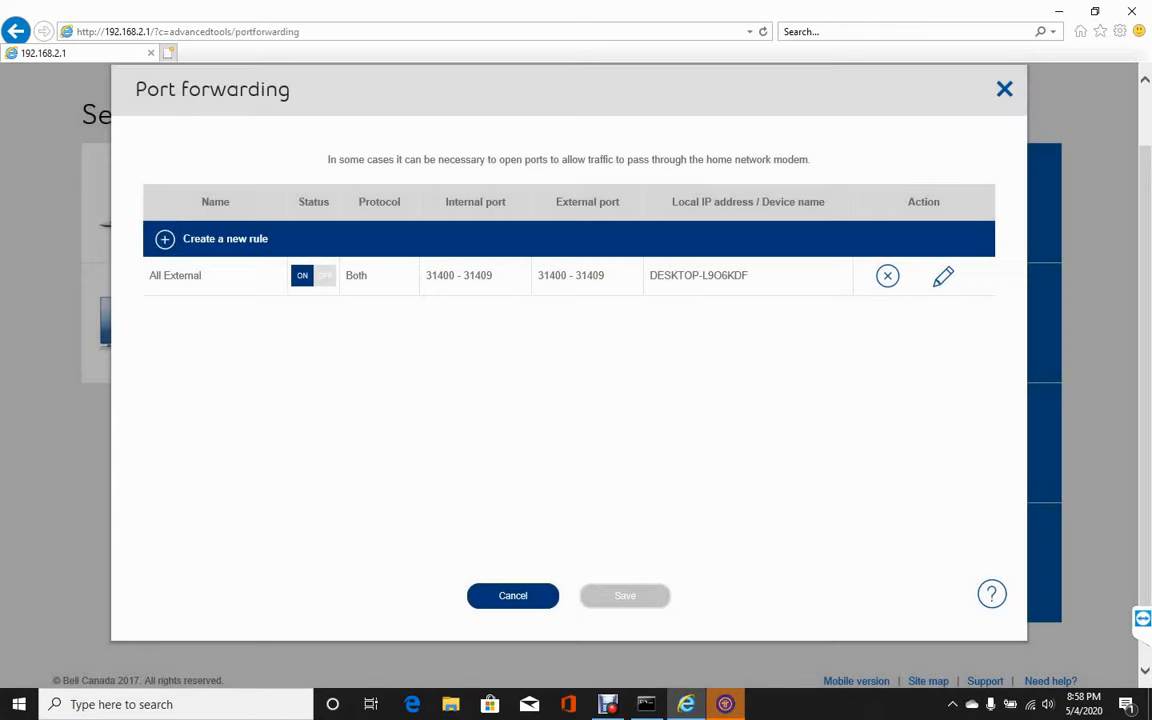
Step: Switch to Pi Node, check the first and last required ports in the Open router ports section, and minimize the window
{"action": "left_click", "coordinate": [725, 704]}
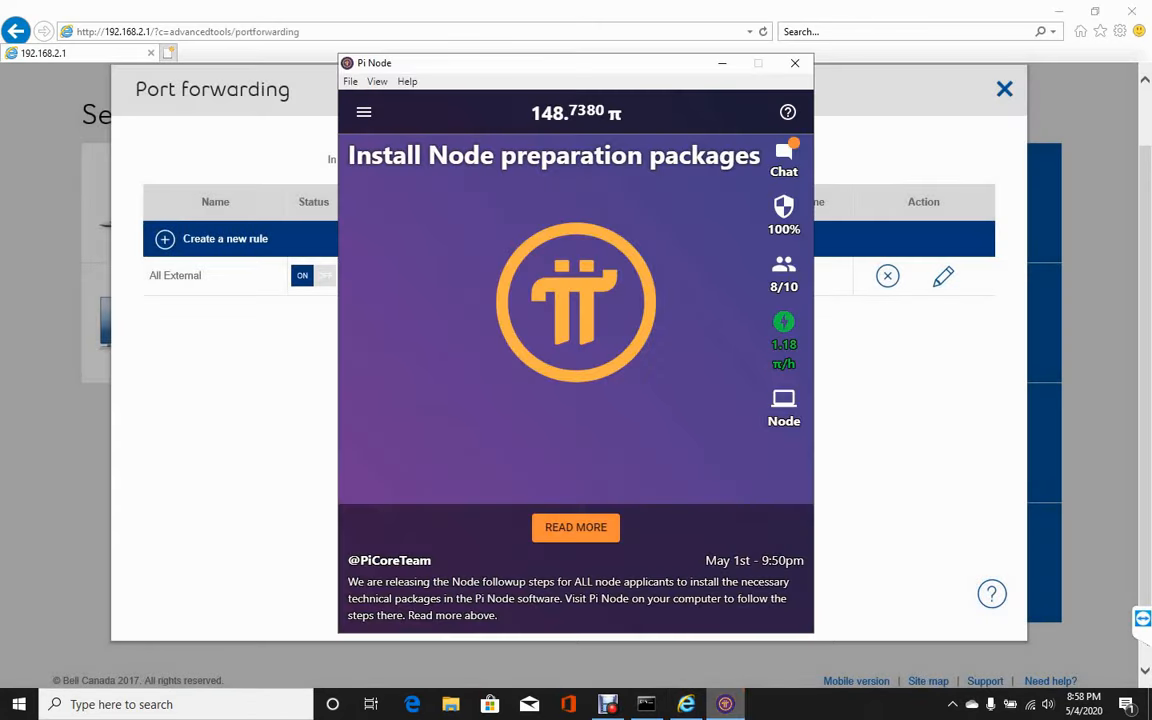
{"action": "left_click", "coordinate": [784, 407]}
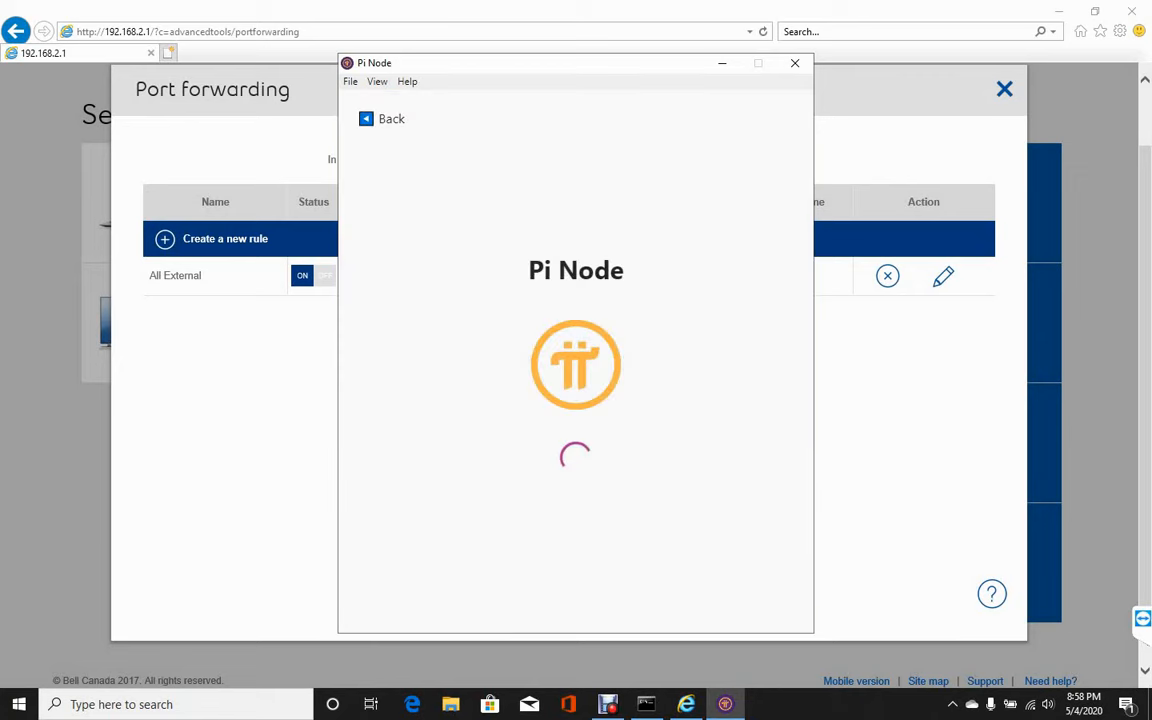
{"action": "left_click", "coordinate": [598, 385]}
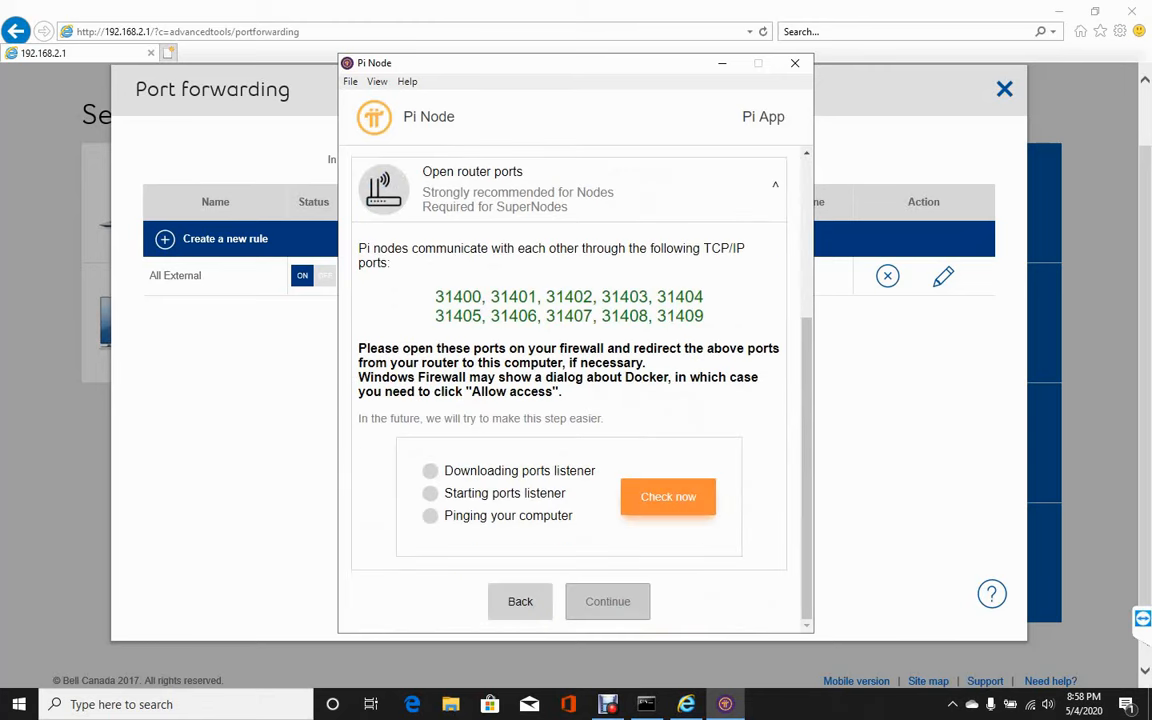
{"action": "left_click_drag", "start_coordinate": [434, 296], "coordinate": [482, 296]}
{"action": "left_click_drag", "start_coordinate": [656, 316], "coordinate": [704, 316]}
{"action": "left_click", "coordinate": [722, 63]}
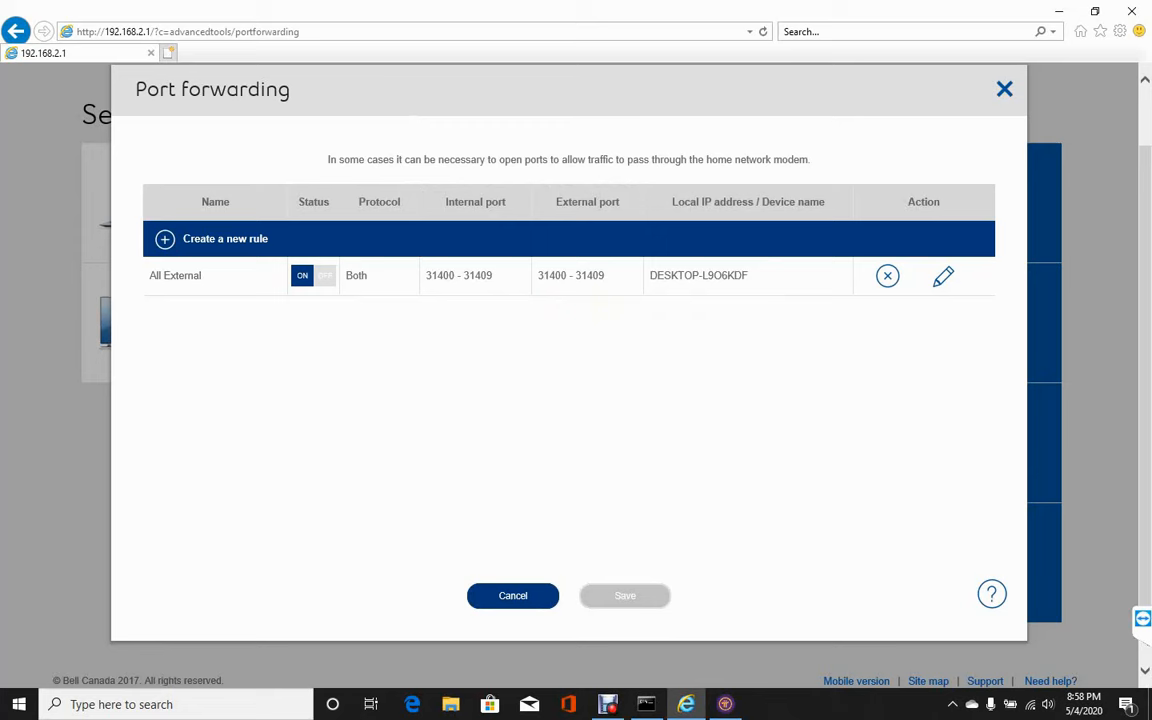
Step: Start a new port forwarding rule with internal and external ports 31400 to 31409
{"action": "left_click", "coordinate": [166, 239]}
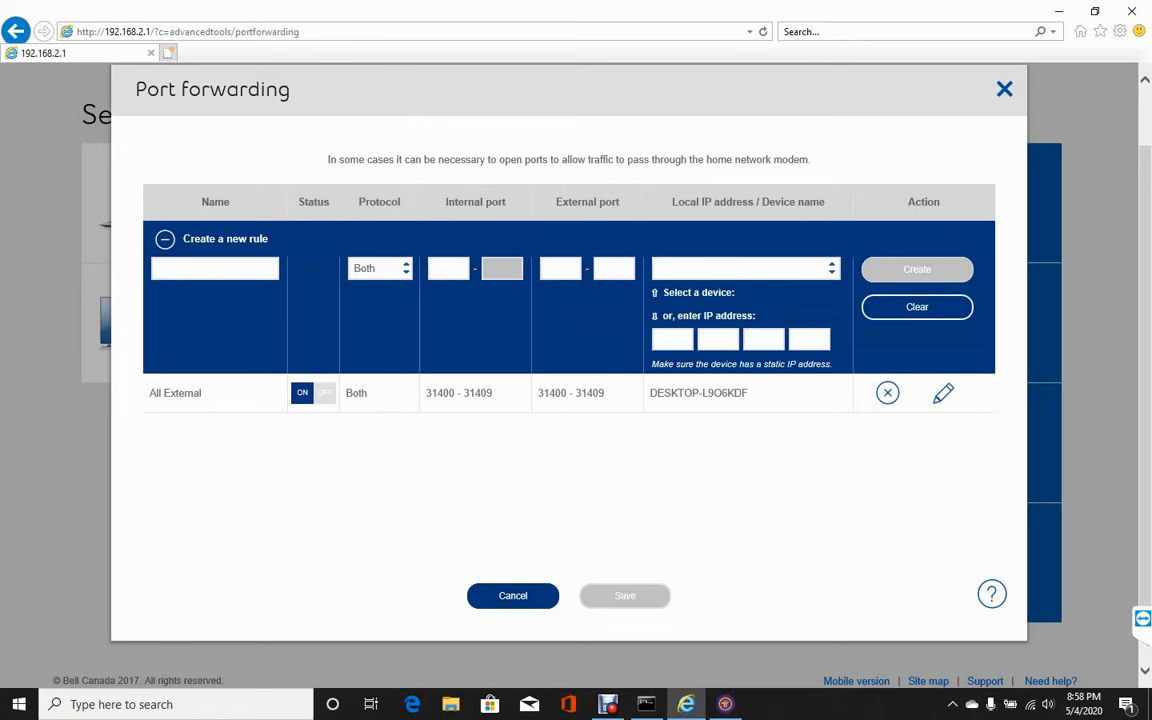
{"action": "type", "text": "31400"}
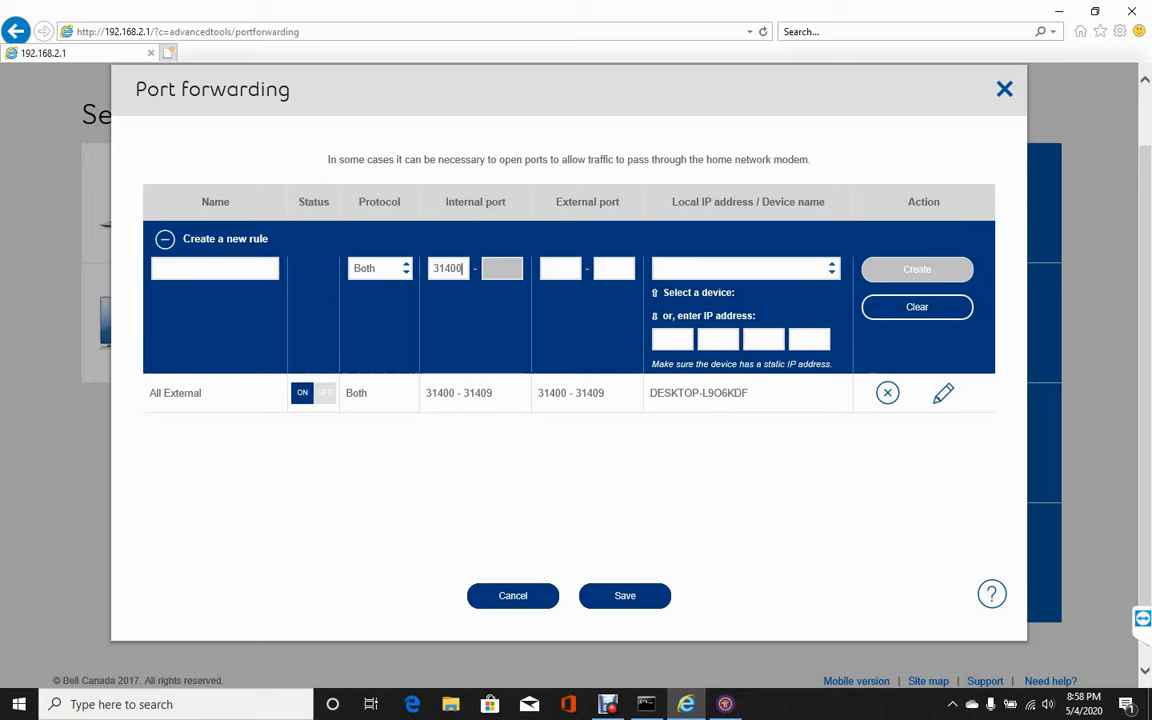
{"action": "left_click", "coordinate": [560, 268]}
{"action": "type", "text": "31400"}
{"action": "key", "text": "Tab"}
{"action": "type", "text": "31409"}
{"action": "left_click", "coordinate": [831, 268]}
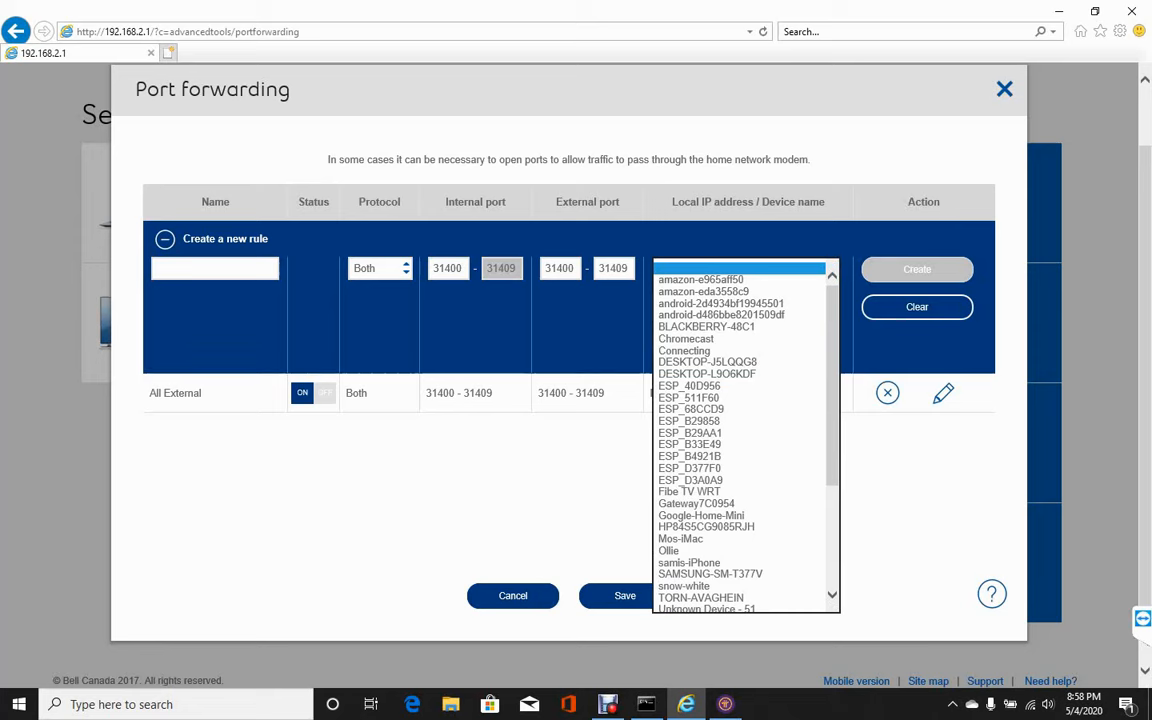
Step: Name the new rule PI Node PORT FW and check its device list and IP address entry
{"action": "left_click", "coordinate": [156, 268]}
{"action": "type", "text": "P"}
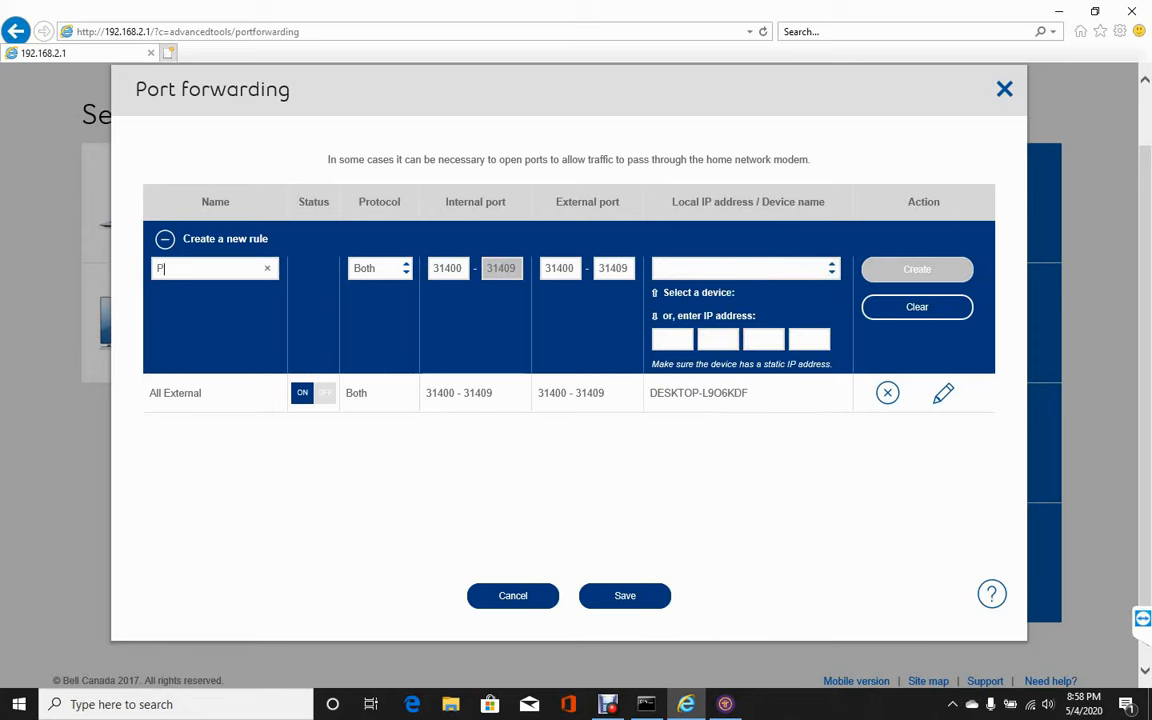
{"action": "type", "text": "I Node PORT FW"}
{"action": "left_click", "coordinate": [746, 268]}
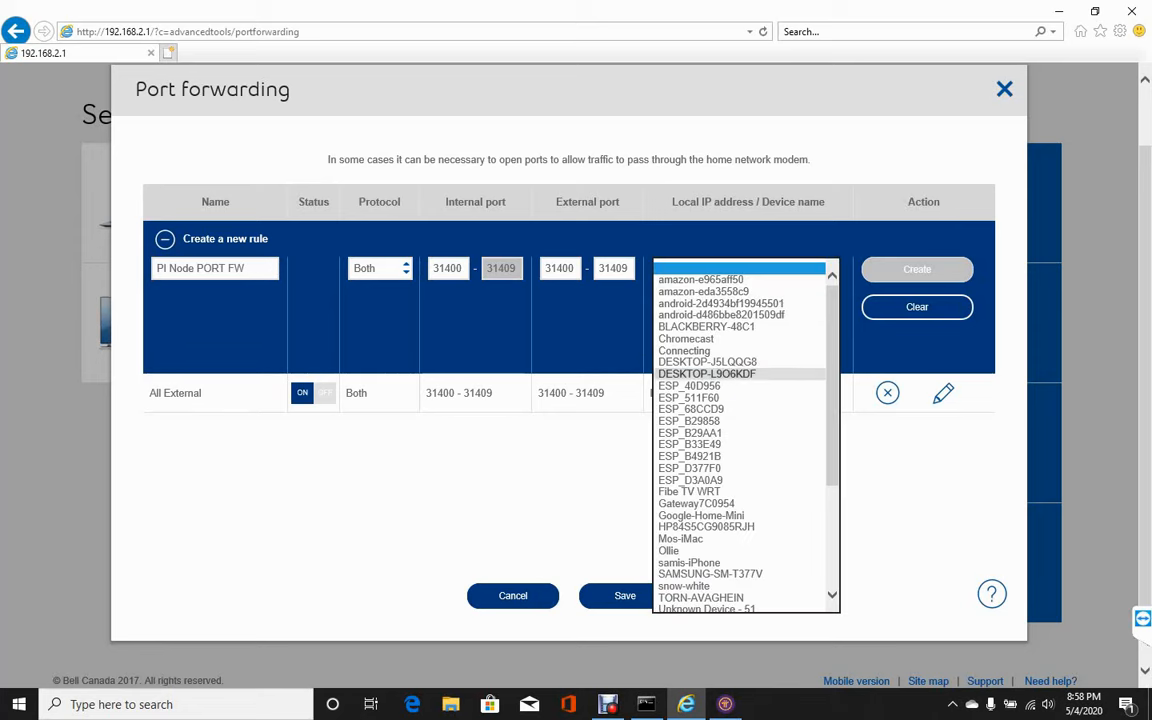
{"action": "key", "text": "Escape"}
{"action": "left_click", "coordinate": [672, 339]}
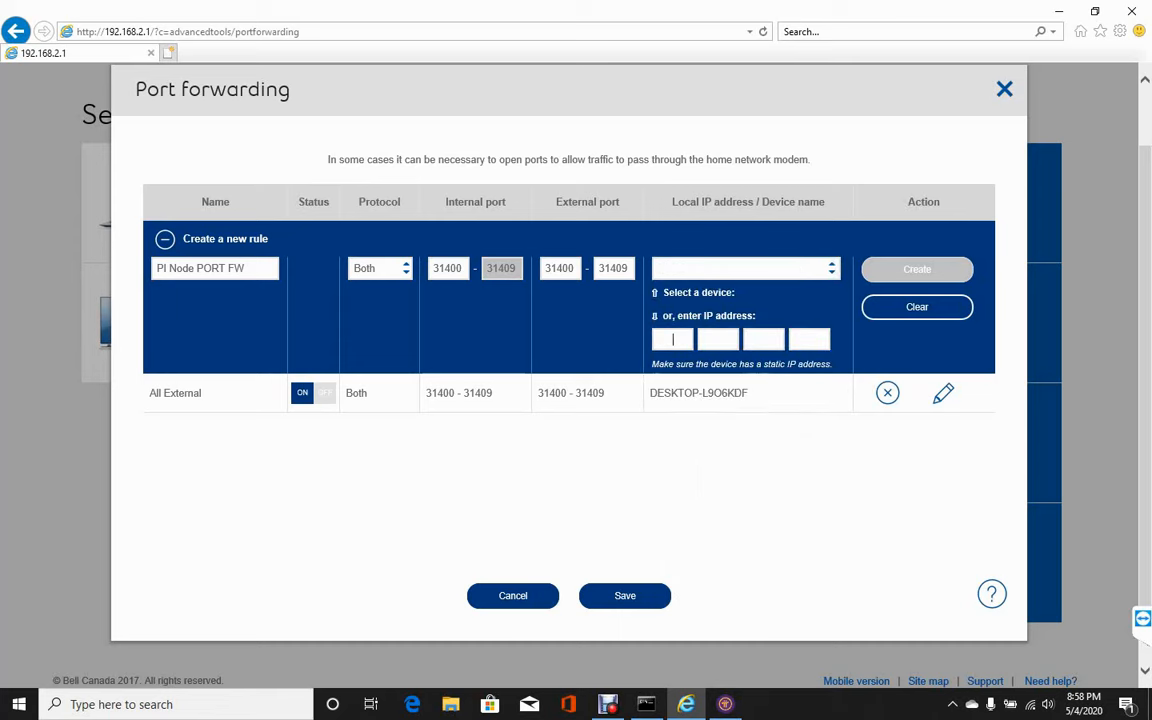
{"action": "left_click", "coordinate": [718, 339]}
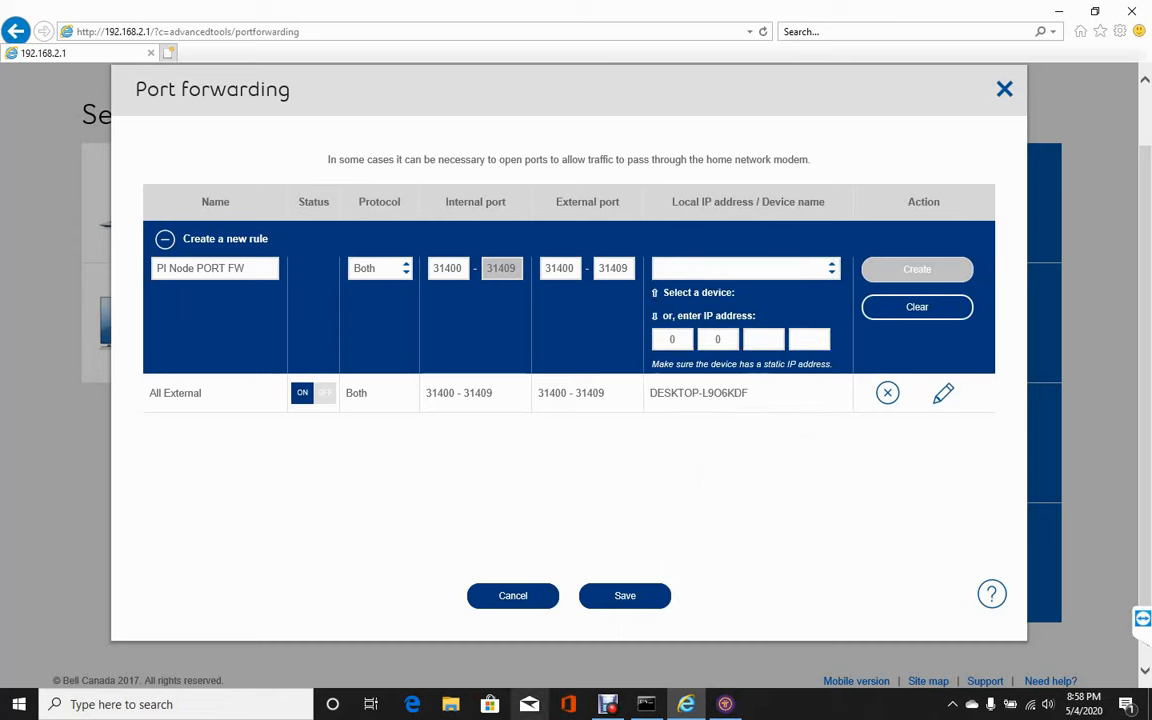
Step: Switch to the Command Prompt and compare the Wi-Fi adapter's IPv4 address with the rule's IP address entry
{"action": "left_click", "coordinate": [646, 704]}
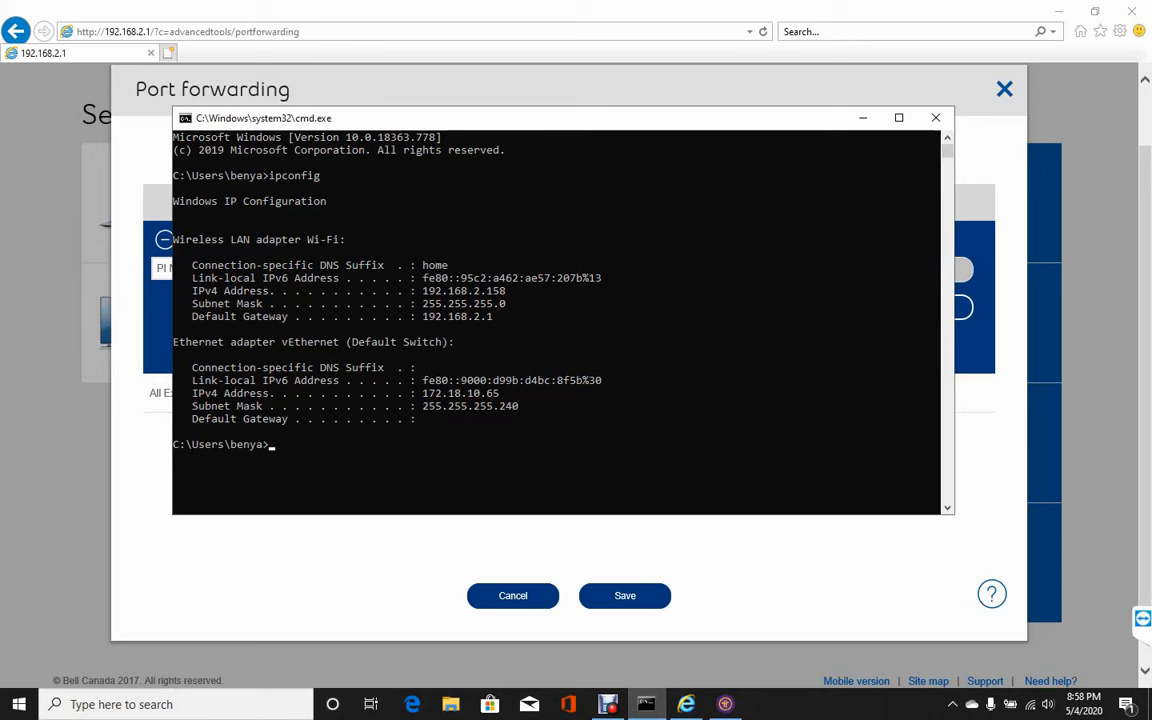
{"action": "left_click_drag", "start_coordinate": [423, 291], "coordinate": [506, 291]}
{"action": "left_click_drag", "start_coordinate": [500, 118], "coordinate": [160, 120]}
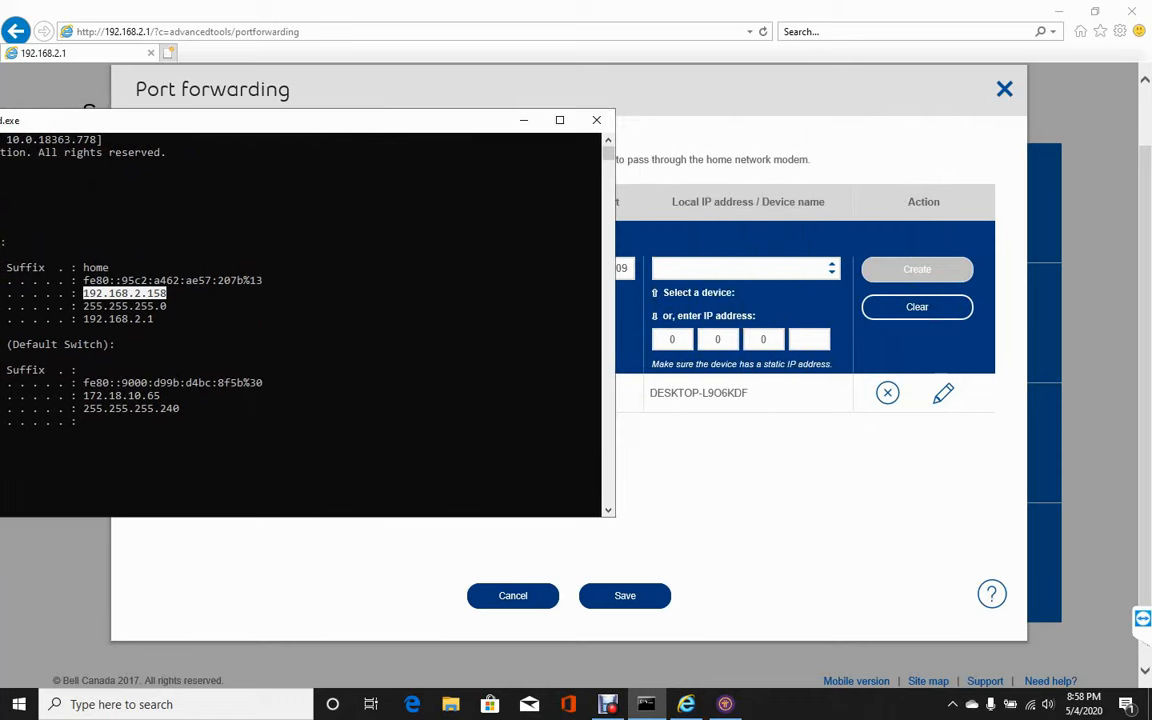
{"action": "left_click_drag", "start_coordinate": [160, 120], "coordinate": [496, 104]}
Step: Run systeminfo in the Command Prompt to list the computer's system details
{"action": "left_click", "coordinate": [371, 443]}
{"action": "type", "text": "systeminfo"}
{"action": "key", "text": "Return"}
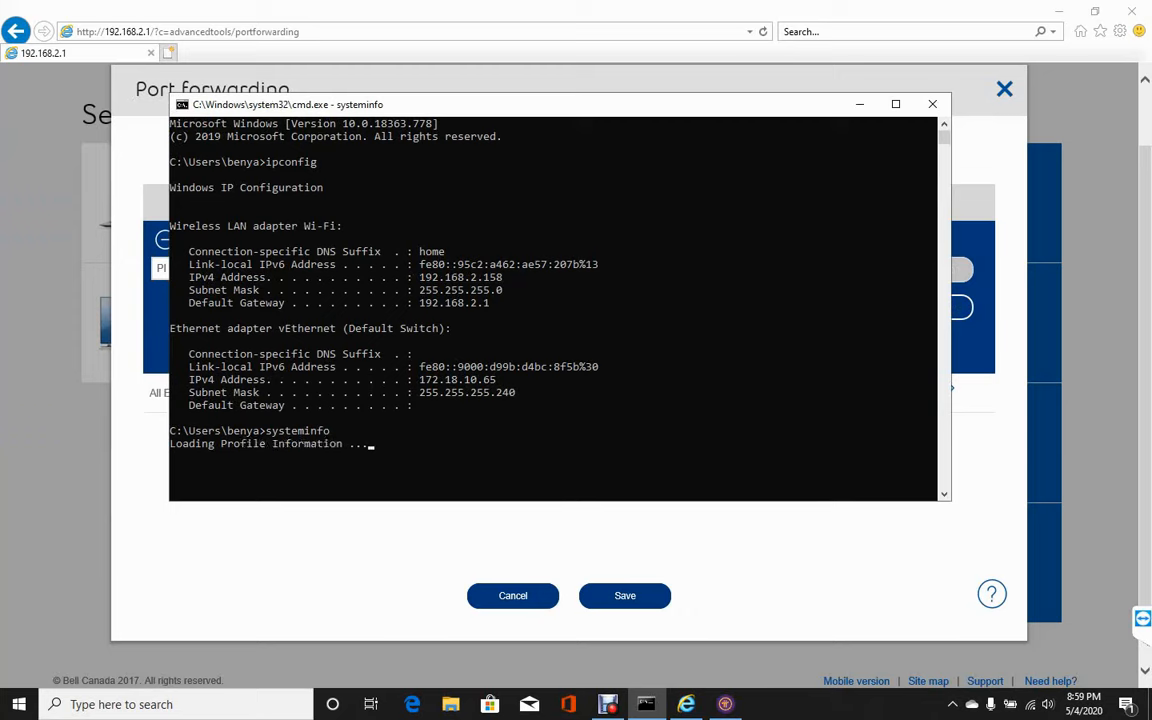
Step: Find this computer's host name in the systeminfo output and choose DESKTOP-J5LQQG8 as the device for the new port forwarding rule
{"action": "scroll", "coordinate": [555, 305], "scroll_direction": "up", "scroll_amount": 13}
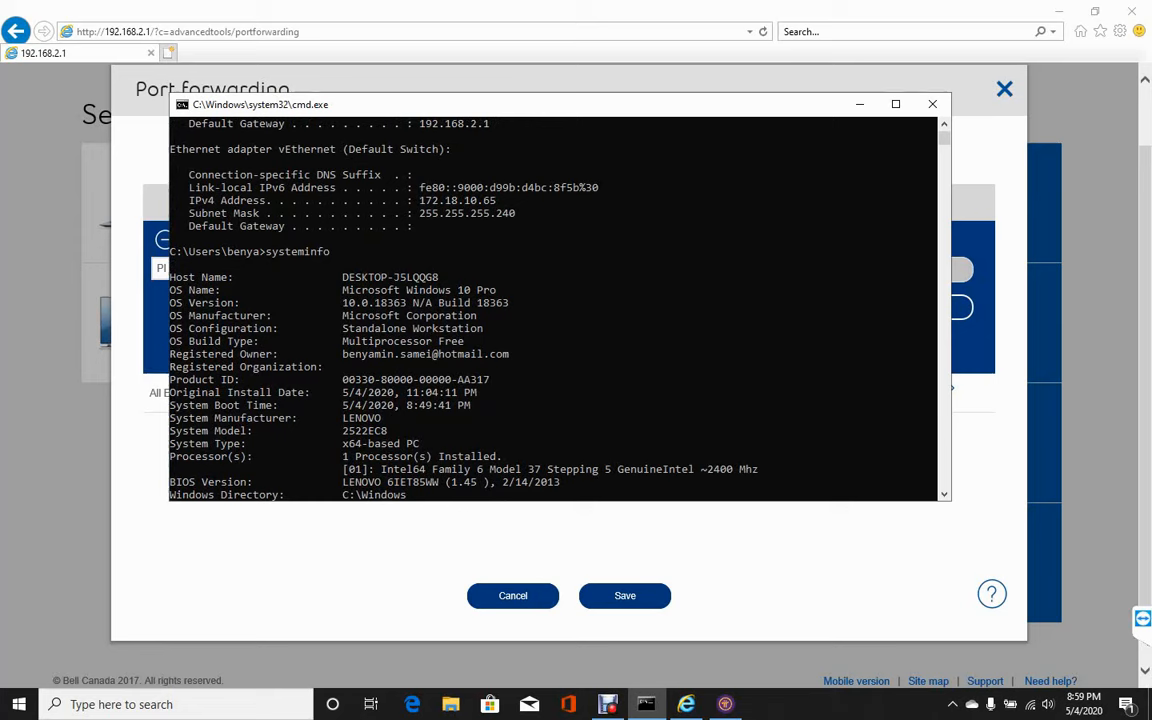
{"action": "left_click_drag", "start_coordinate": [339, 277], "coordinate": [444, 277]}
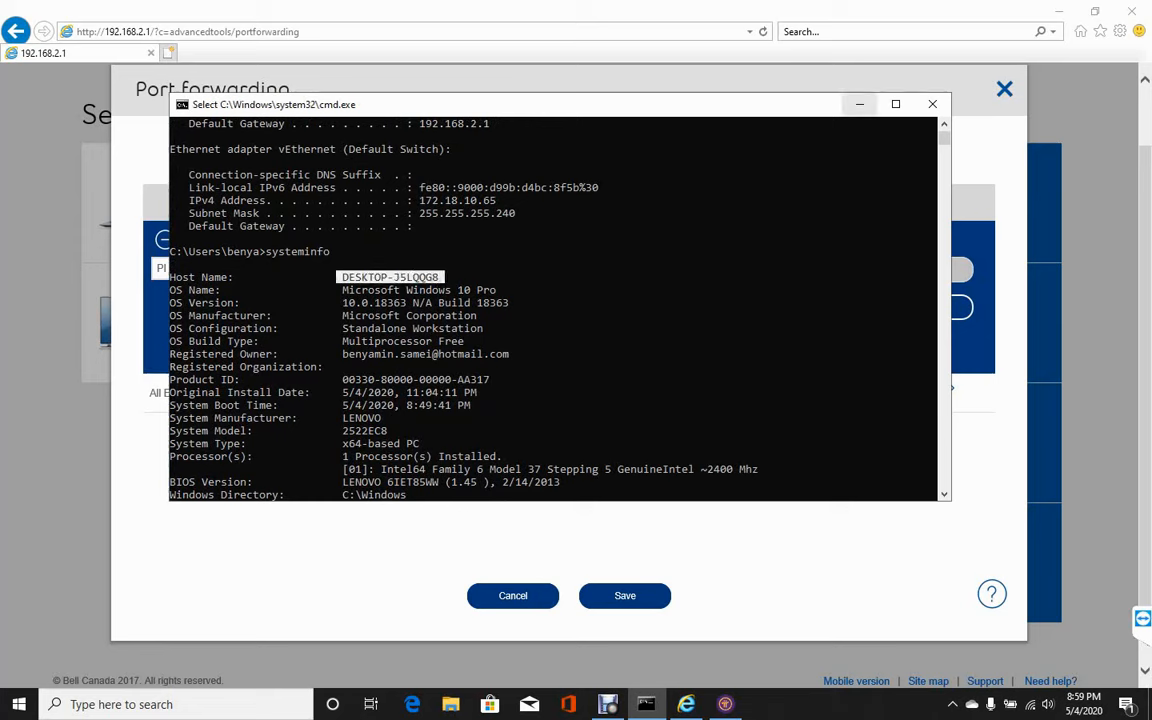
{"action": "key", "text": "alt+Tab"}
{"action": "left_click", "coordinate": [746, 268]}
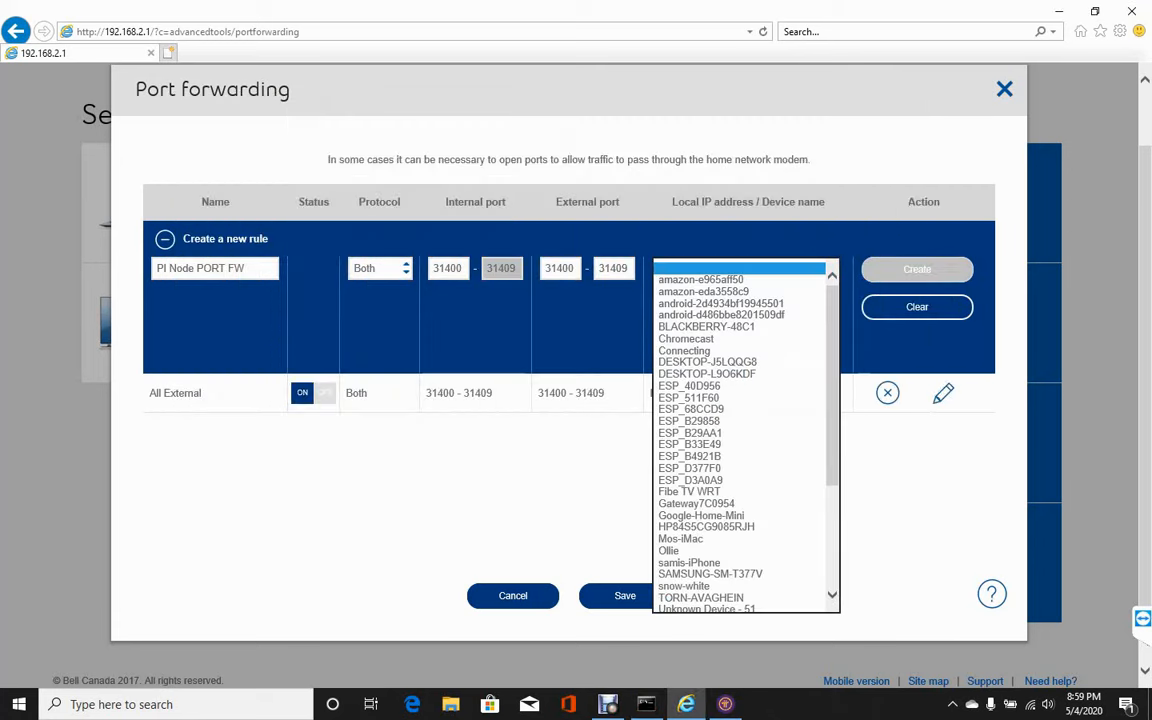
{"action": "scroll", "coordinate": [746, 437], "scroll_direction": "down", "scroll_amount": 5}
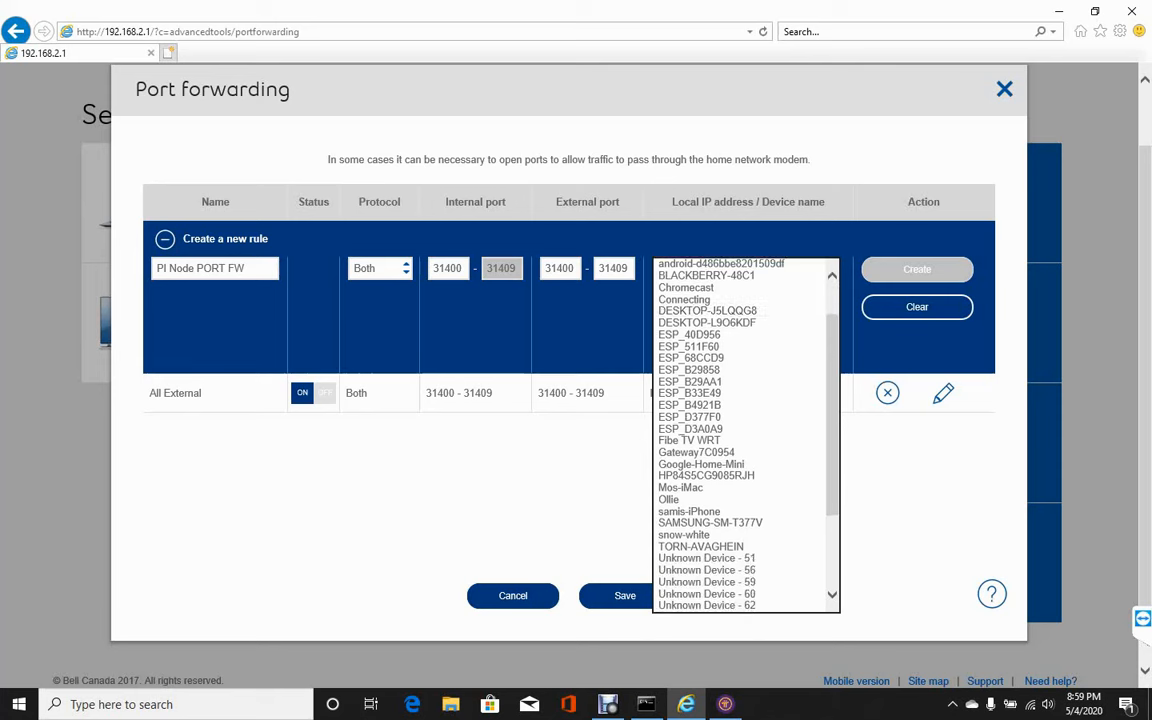
{"action": "scroll", "coordinate": [746, 437], "scroll_direction": "up", "scroll_amount": 1}
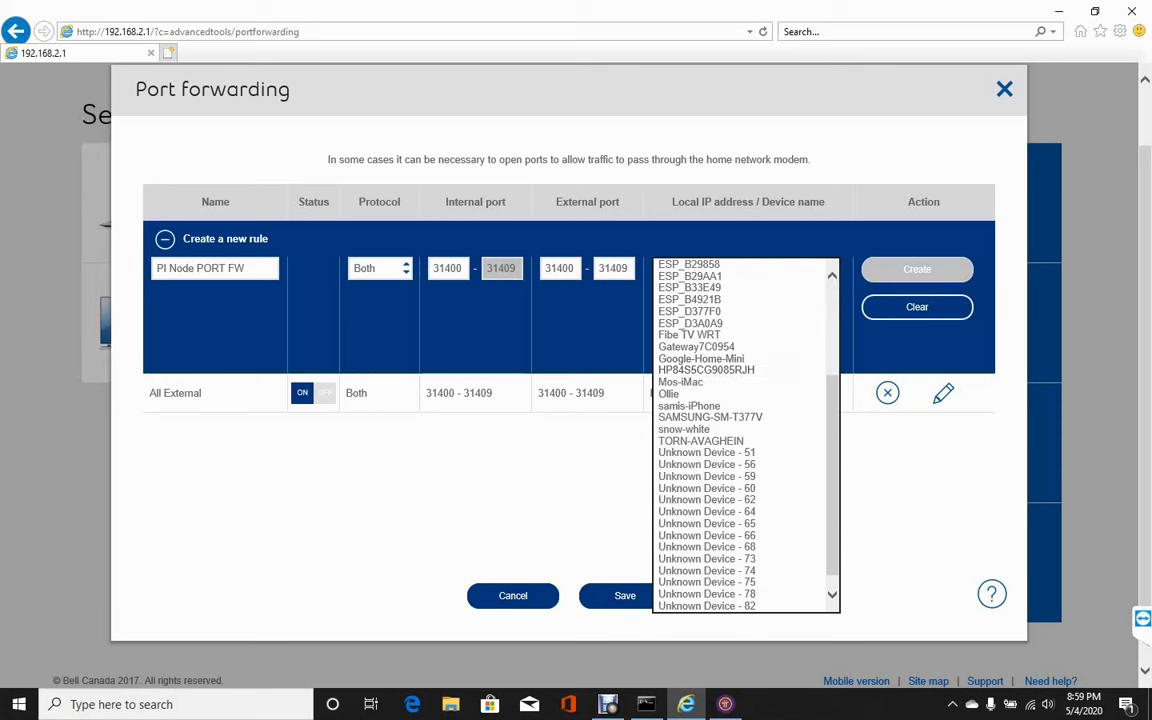
{"action": "left_click_drag", "start_coordinate": [832, 455], "coordinate": [832, 366]}
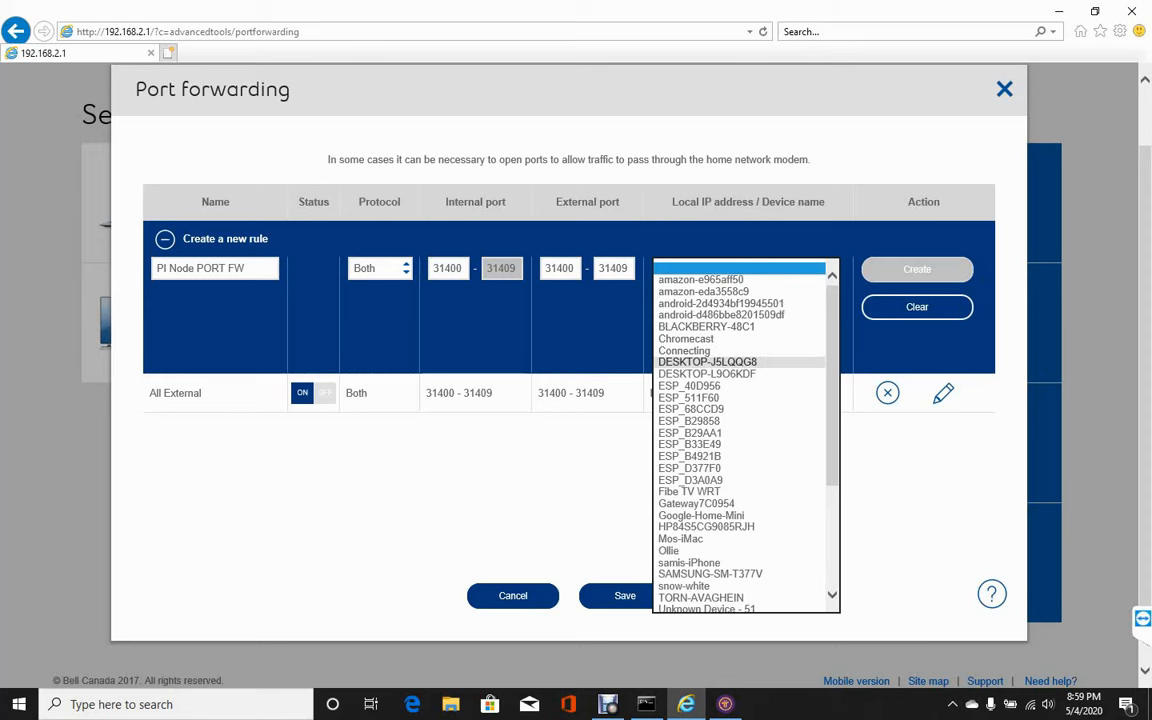
{"action": "left_click", "coordinate": [708, 362]}
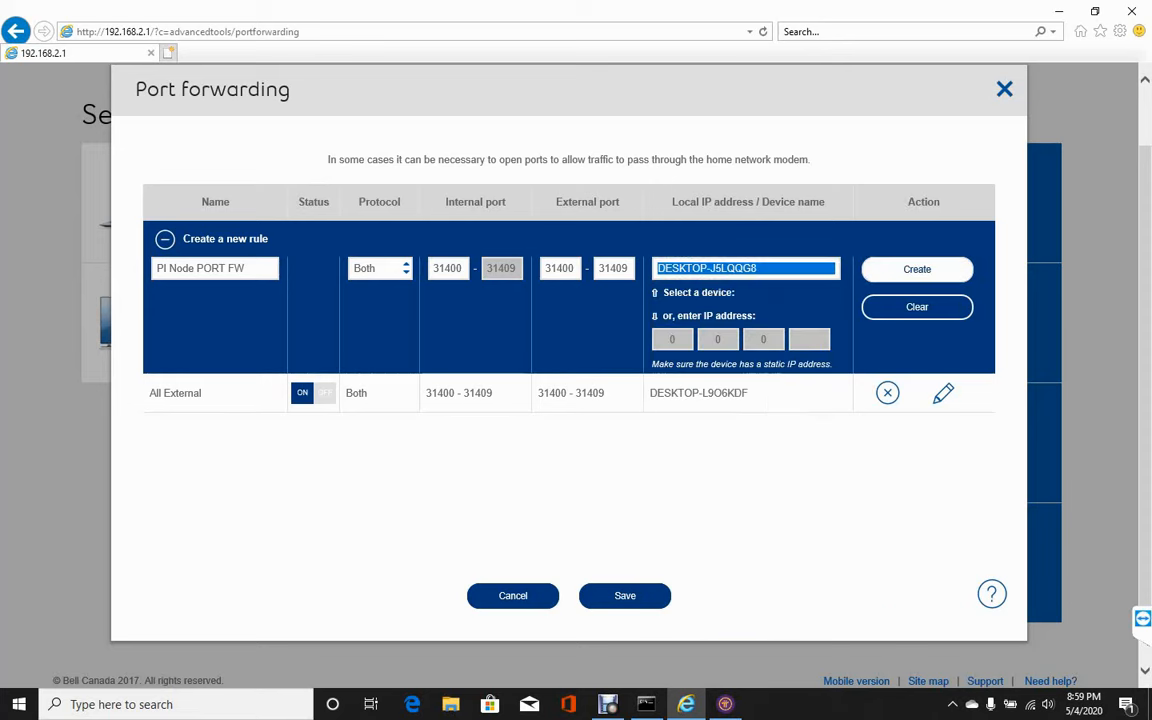
Step: Replace the existing All External rule with the new PI Node PORT FW rule and save the port forwarding settings
{"action": "left_click", "coordinate": [917, 269]}
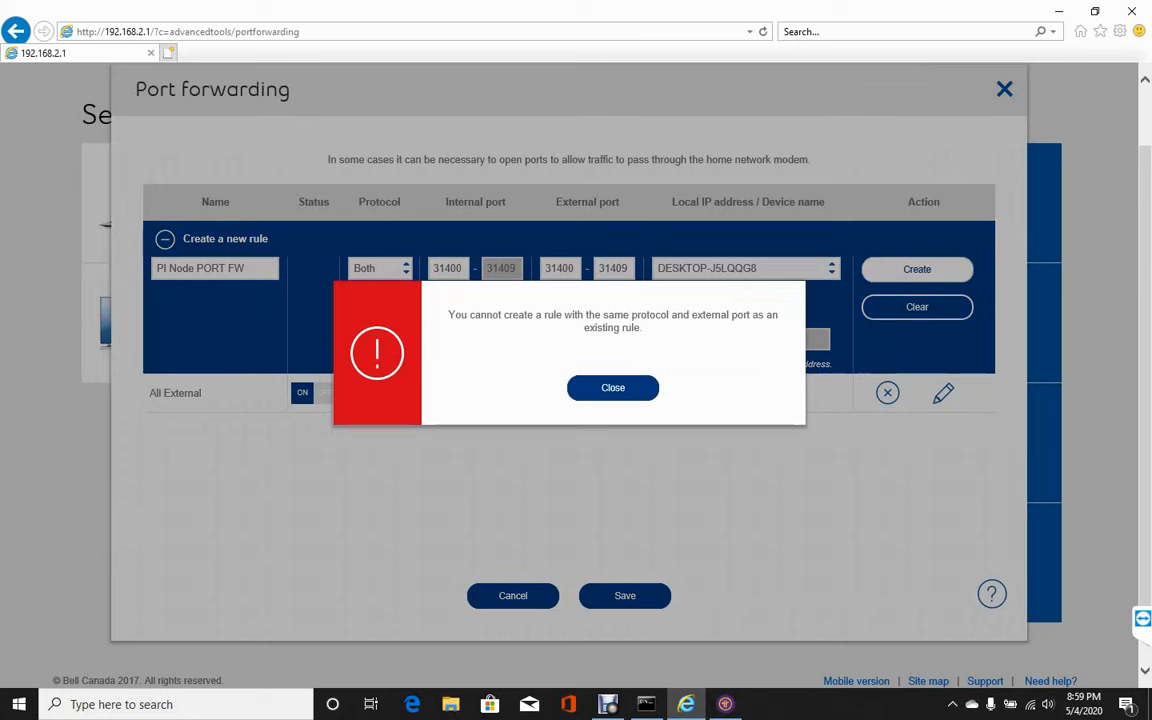
{"action": "left_click", "coordinate": [613, 388]}
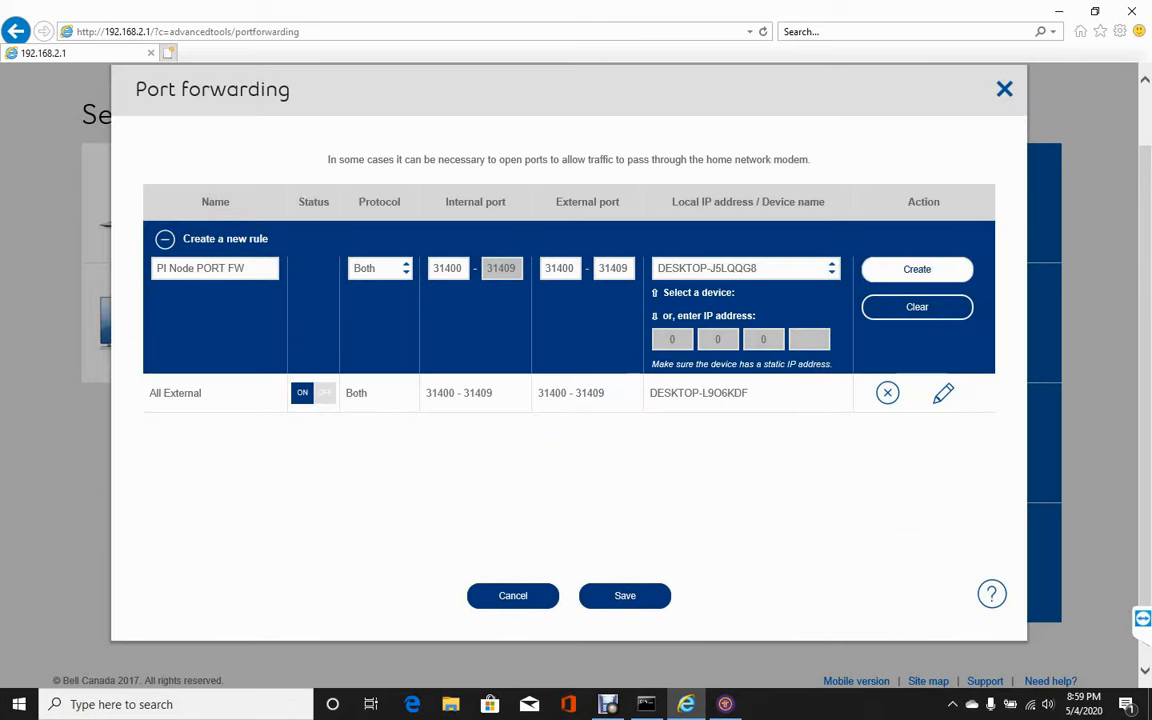
{"action": "left_click", "coordinate": [887, 393]}
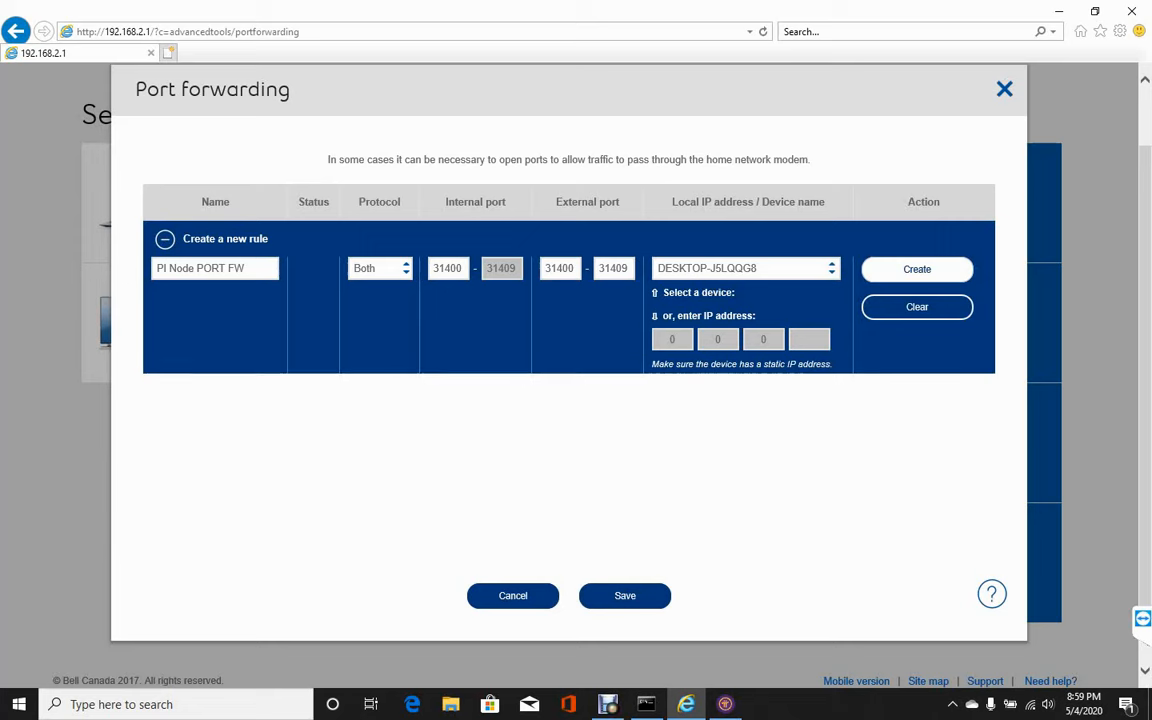
{"action": "left_click", "coordinate": [917, 269]}
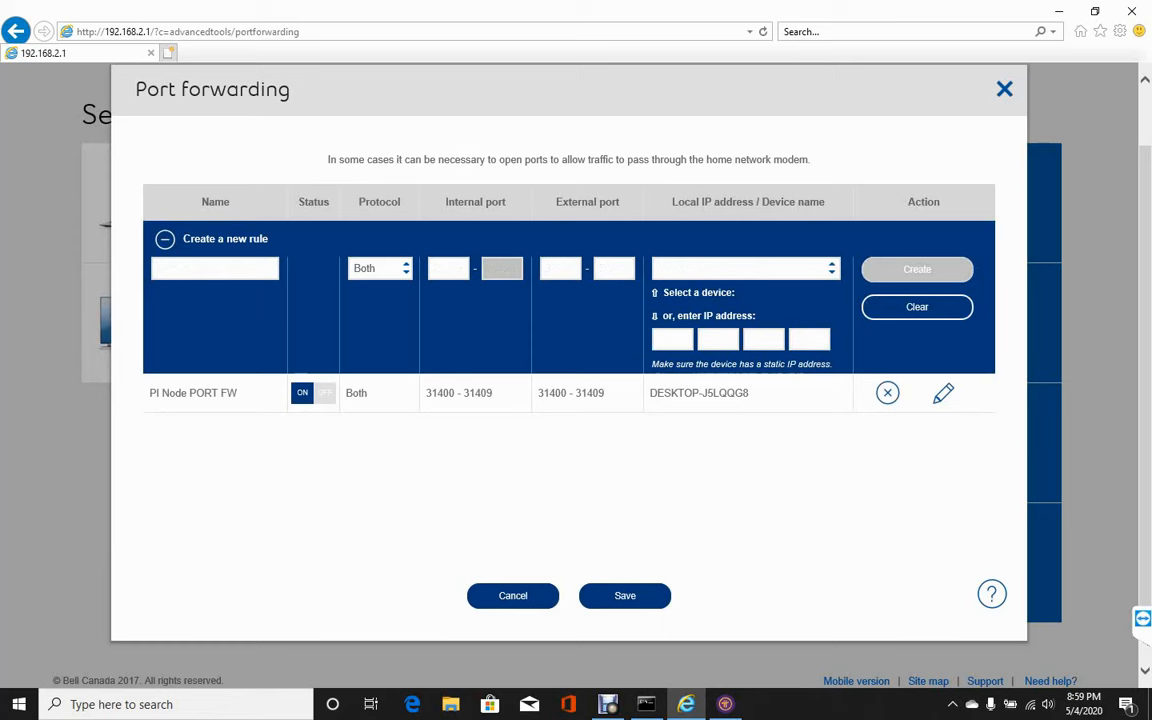
{"action": "left_click", "coordinate": [165, 239]}
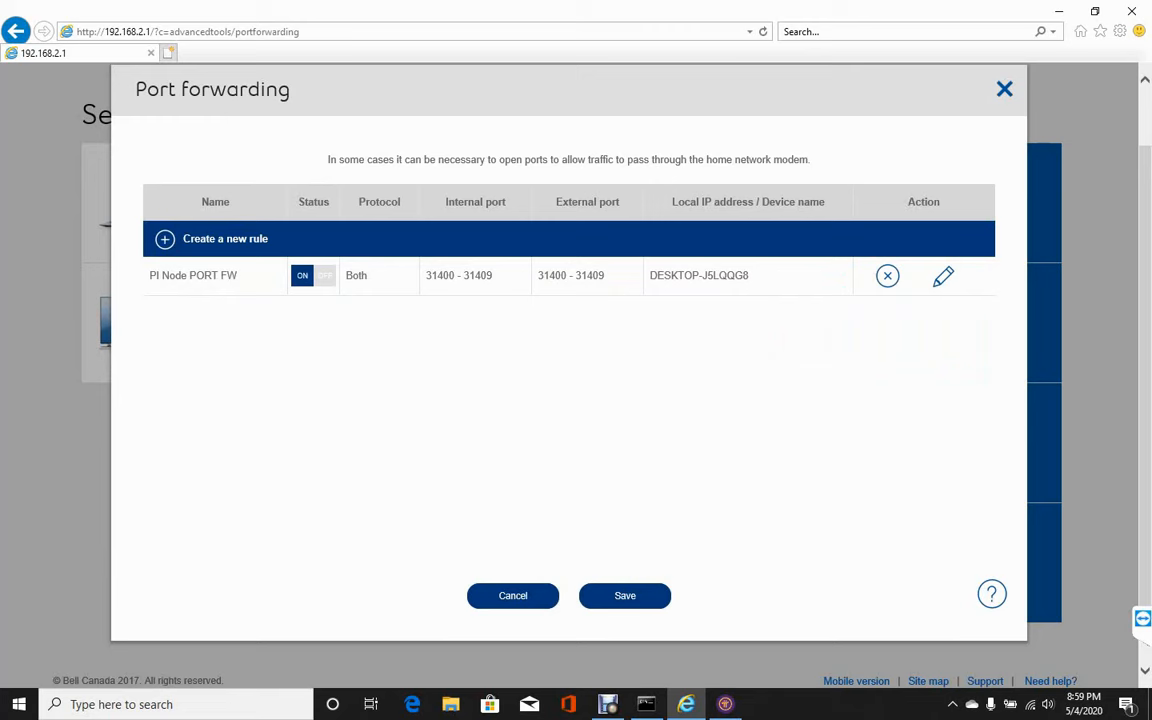
{"action": "left_click", "coordinate": [625, 596]}
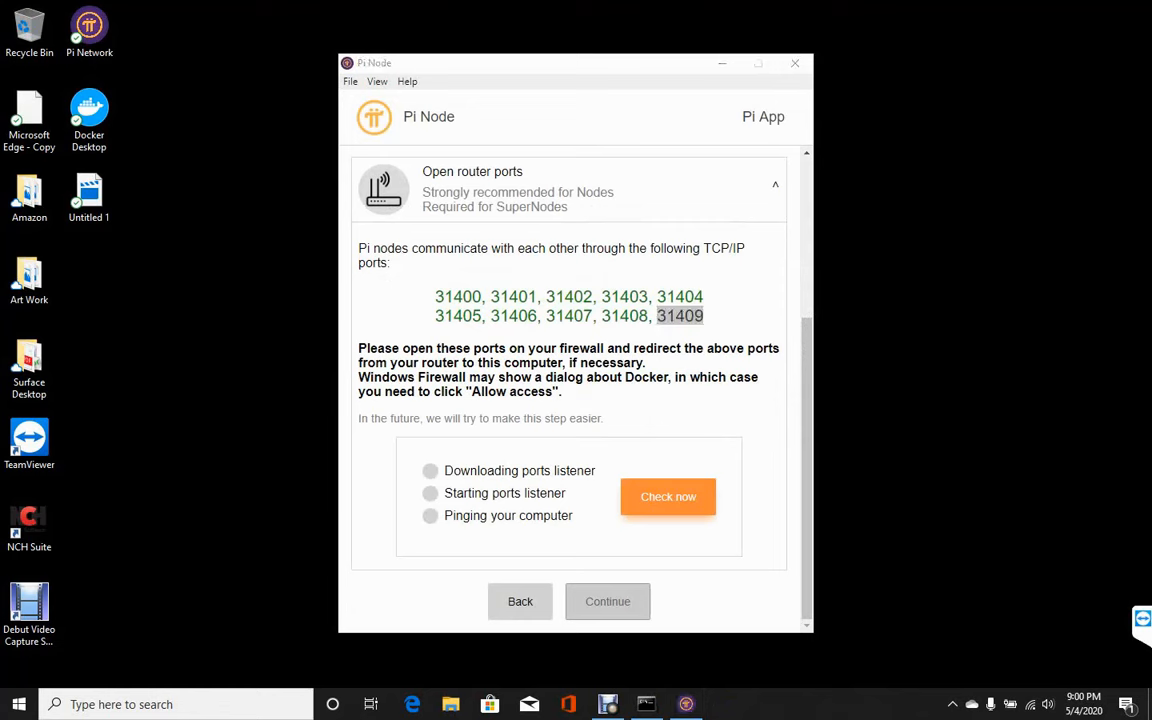
Step: Run the router port check in Pi Node and allow com.docker.backend through the firewall on both private and public networks
{"action": "left_click", "coordinate": [668, 497]}
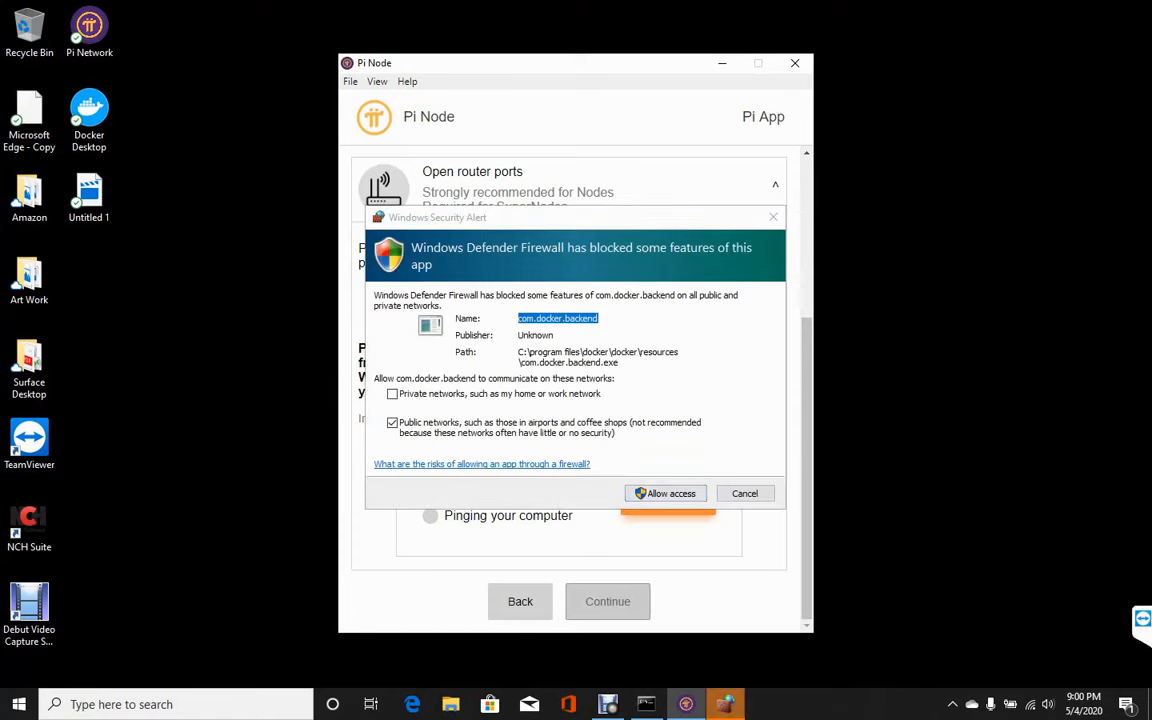
{"action": "left_click", "coordinate": [392, 394]}
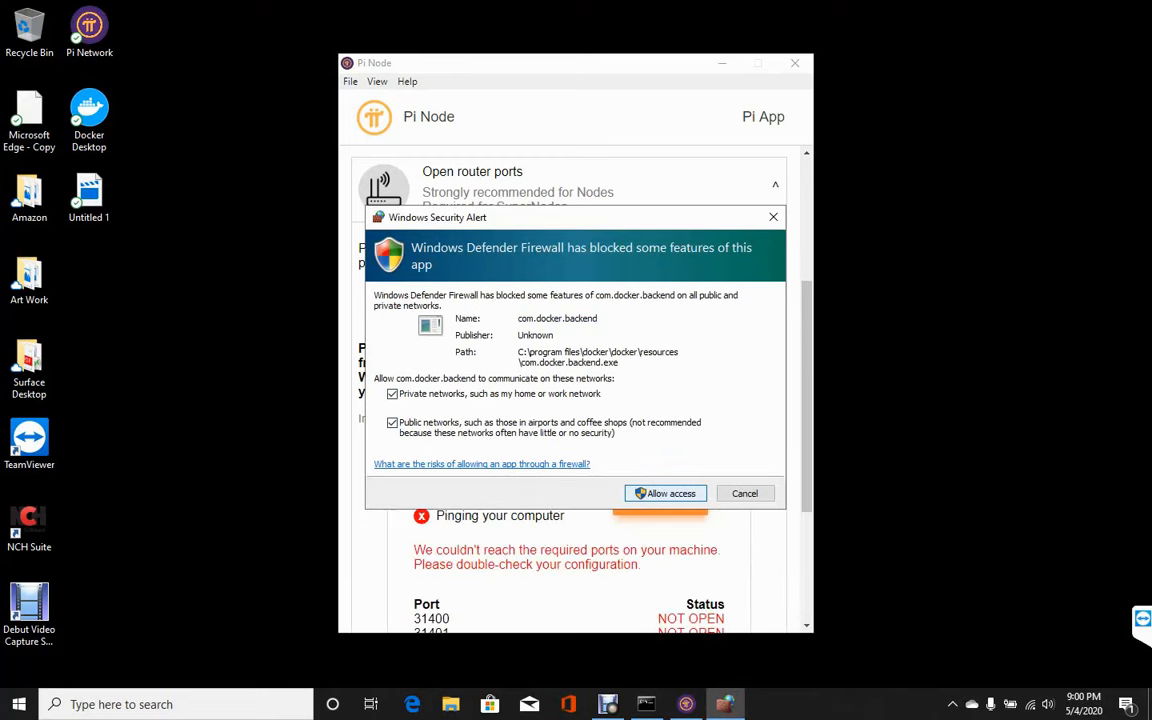
{"action": "left_click", "coordinate": [665, 493]}
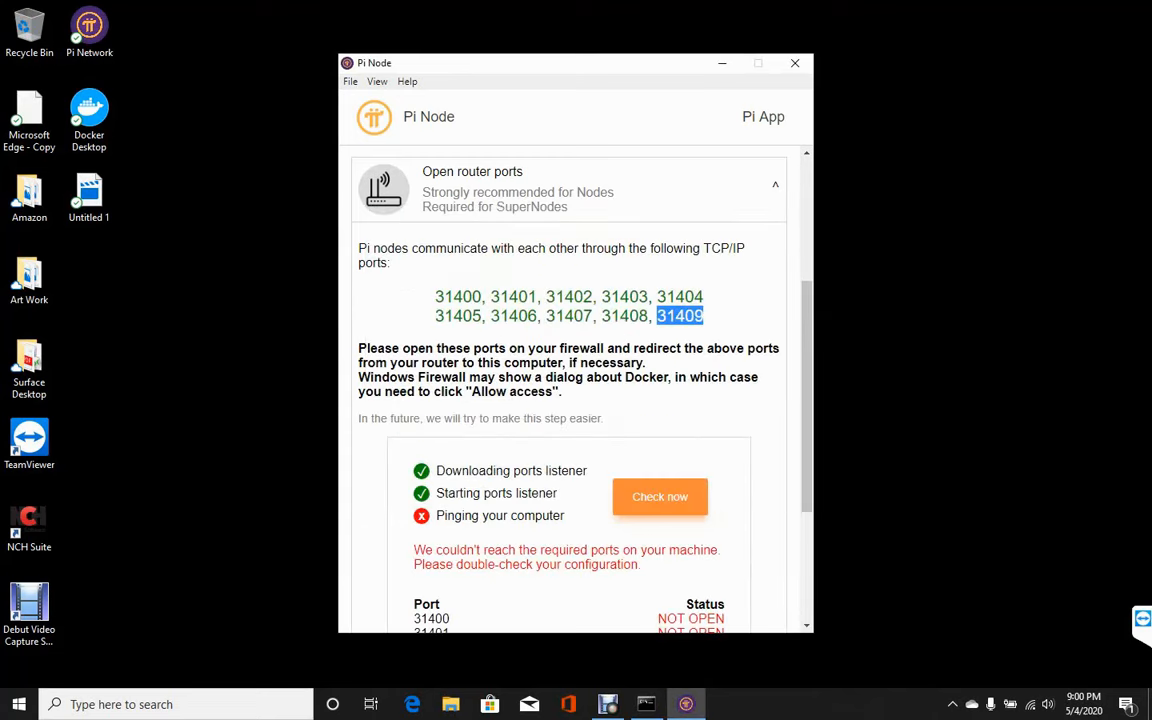
{"action": "left_click", "coordinate": [680, 316]}
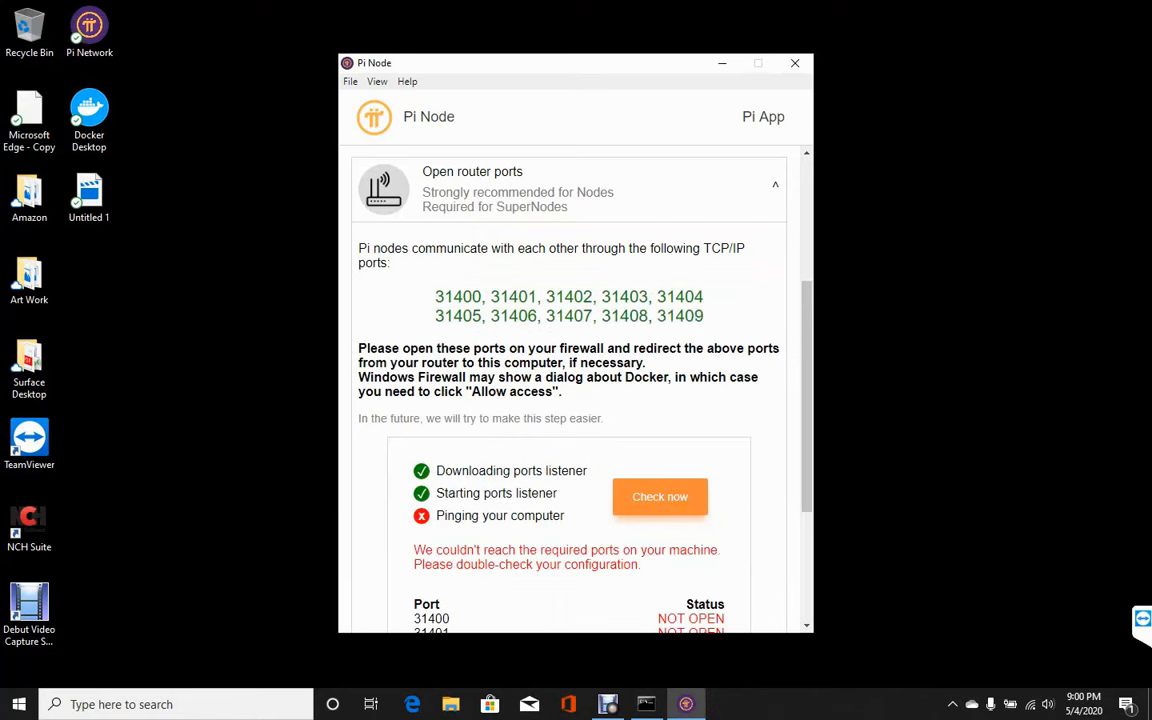
Step: Open Control Panel, show its items as small icons, and open Windows Defender Firewall with its advanced security settings
{"action": "left_click", "coordinate": [176, 704]}
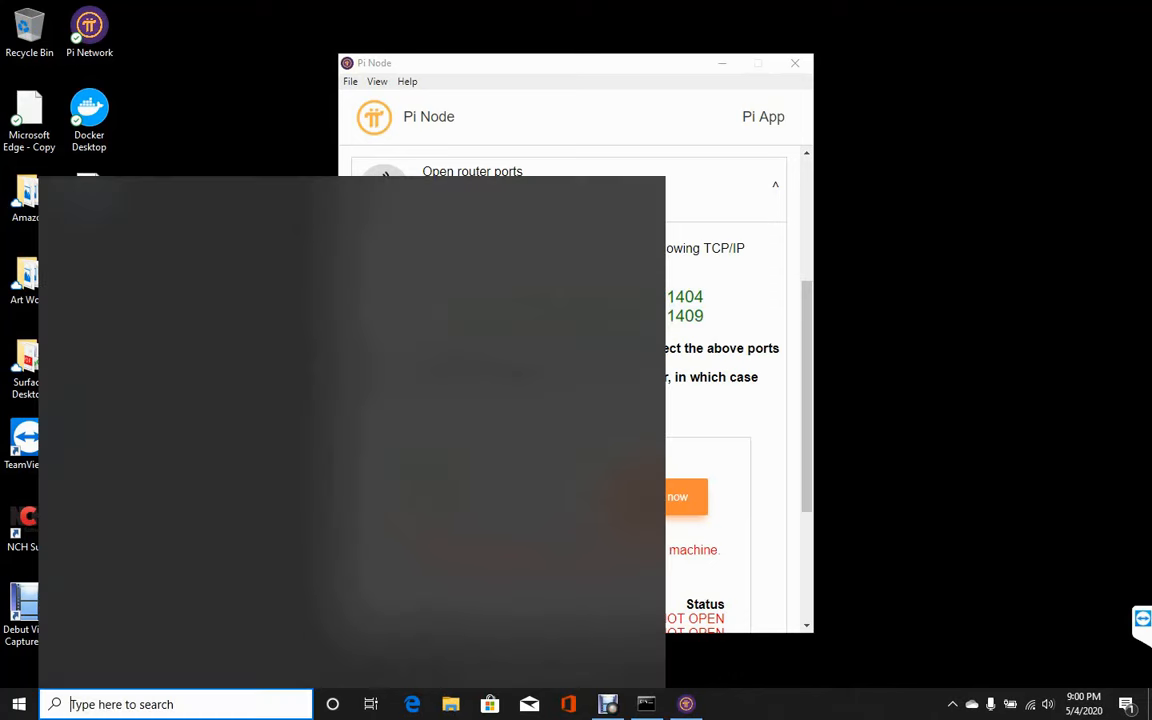
{"action": "type", "text": "contro"}
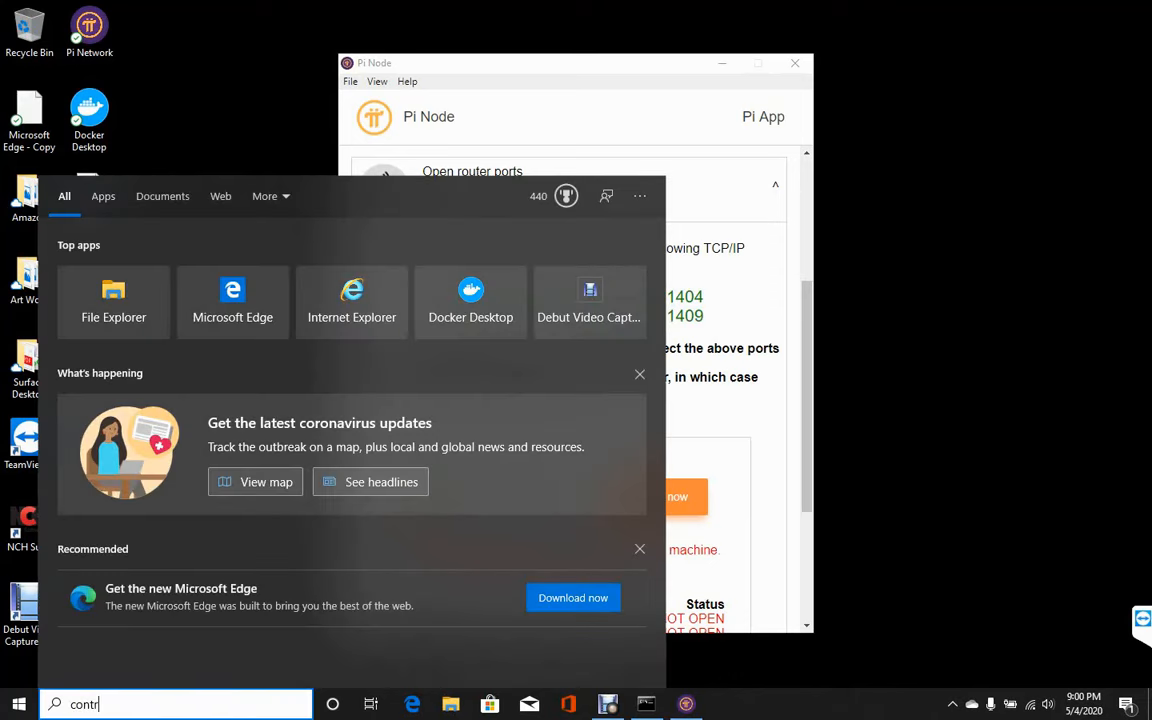
{"action": "type", "text": "l"}
{"action": "key", "text": "Return"}
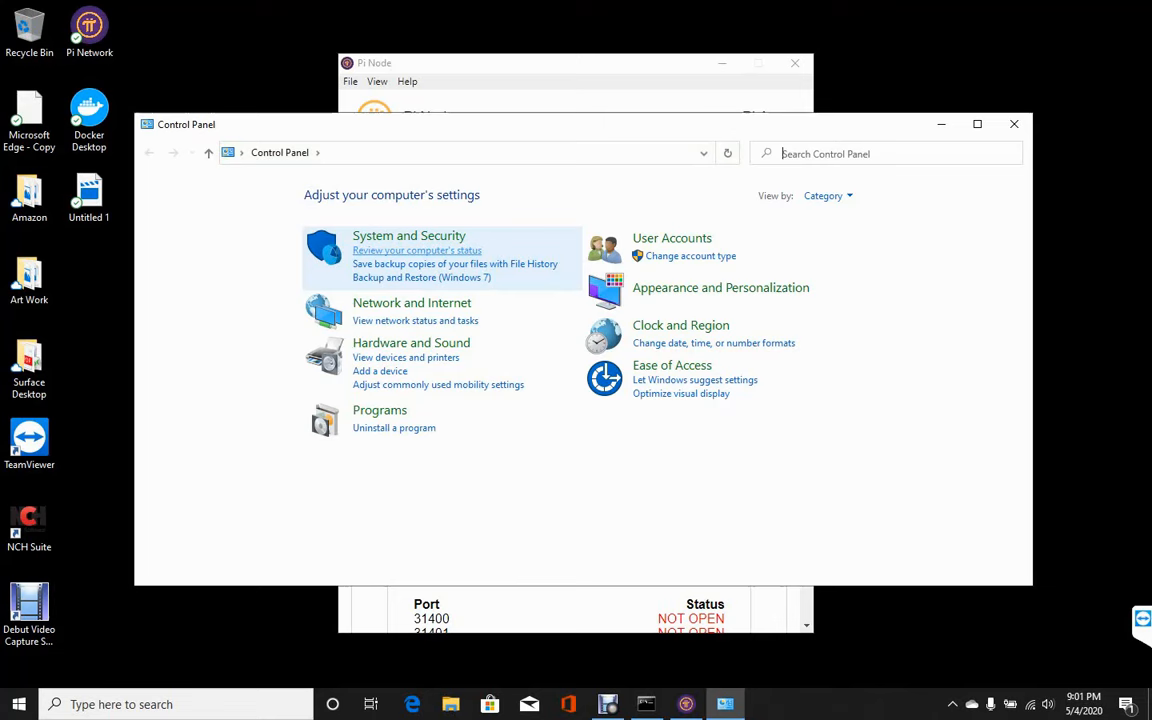
{"action": "left_click", "coordinate": [826, 196]}
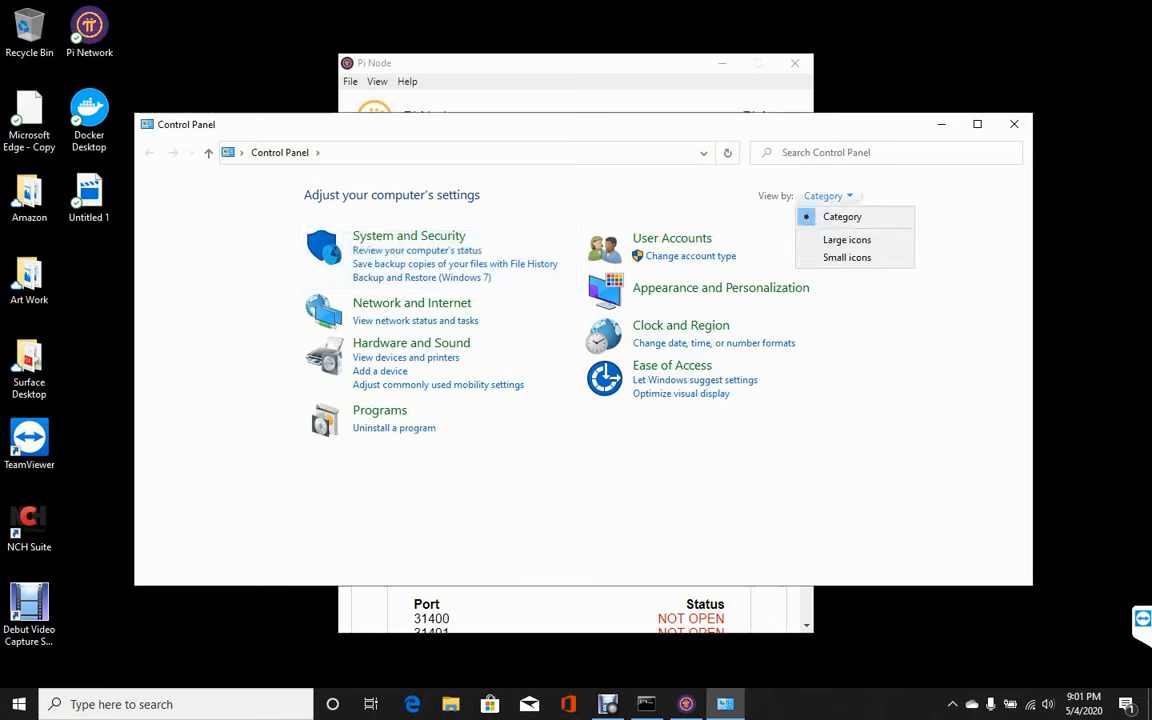
{"action": "left_click", "coordinate": [847, 257]}
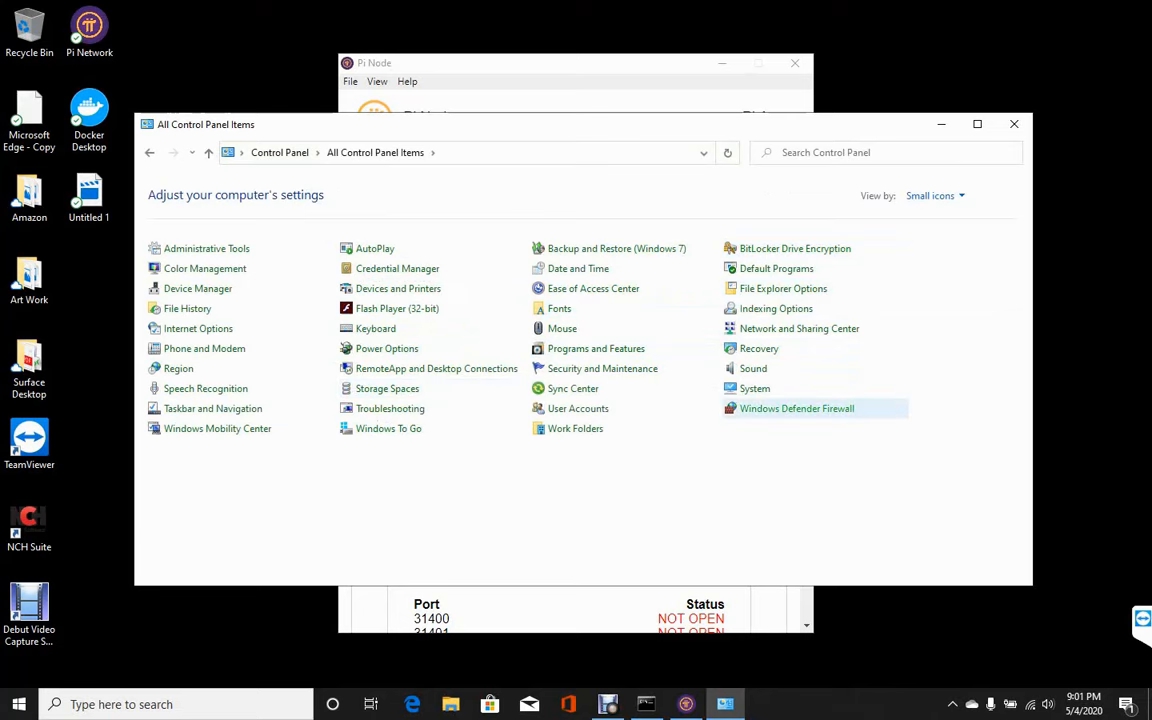
{"action": "left_click", "coordinate": [797, 408]}
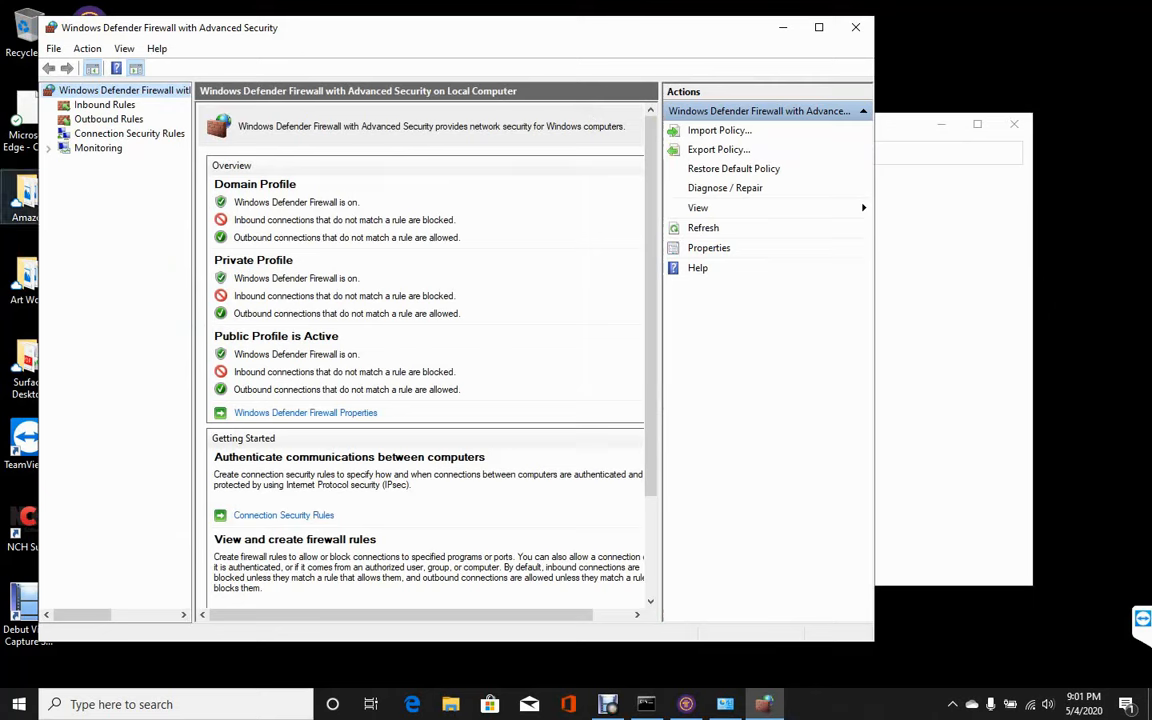
{"action": "left_click", "coordinate": [104, 105]}
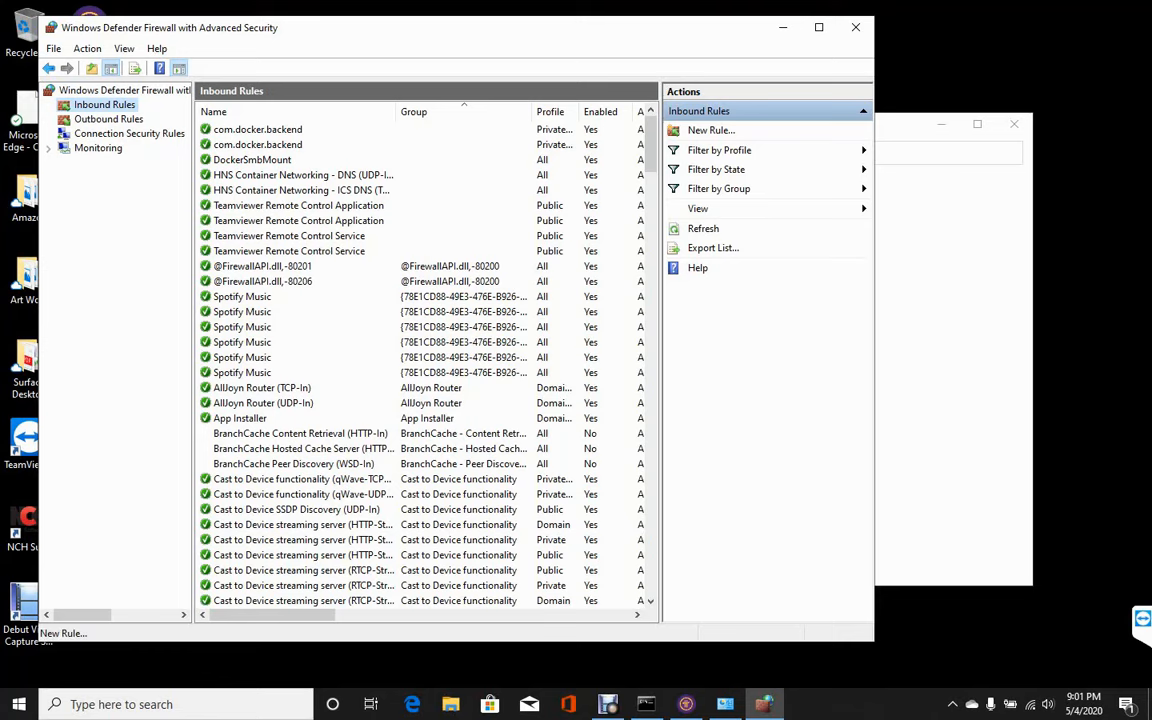
{"action": "left_click", "coordinate": [711, 131]}
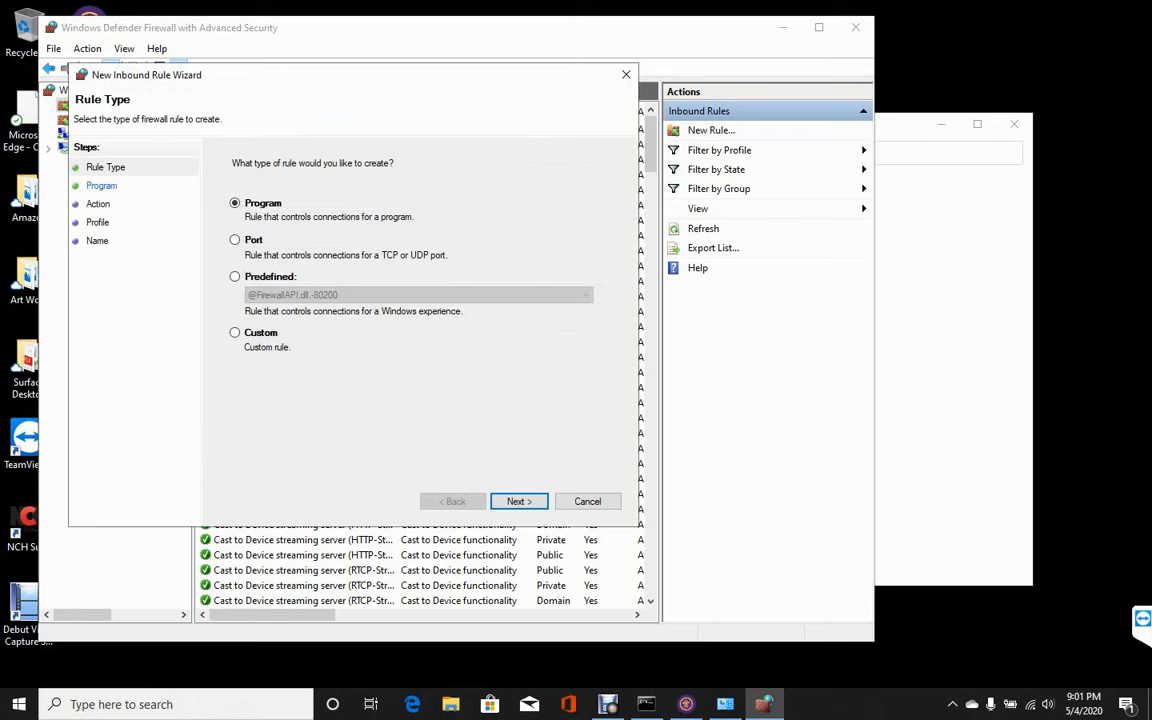
{"action": "left_click", "coordinate": [235, 240]}
{"action": "key", "text": "Return"}
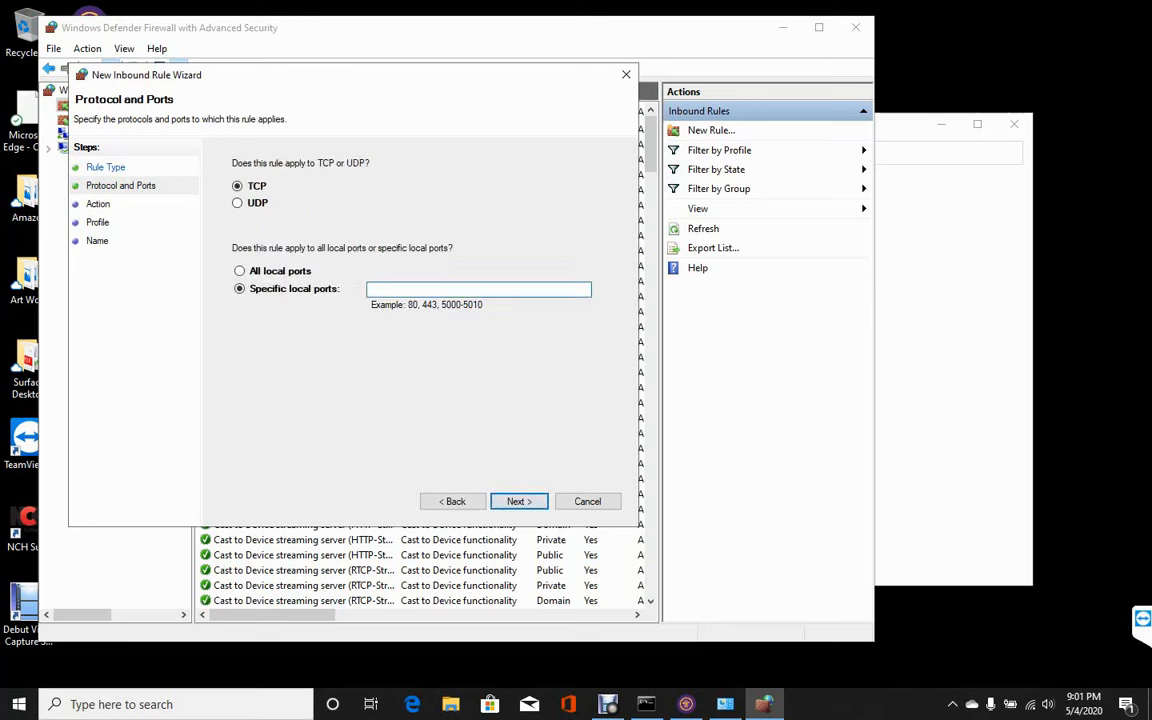
{"action": "type", "text": "31400-31409"}
{"action": "key", "text": "ctrl+a"}
{"action": "key", "text": "ctrl+c"}
{"action": "key", "text": "Return"}
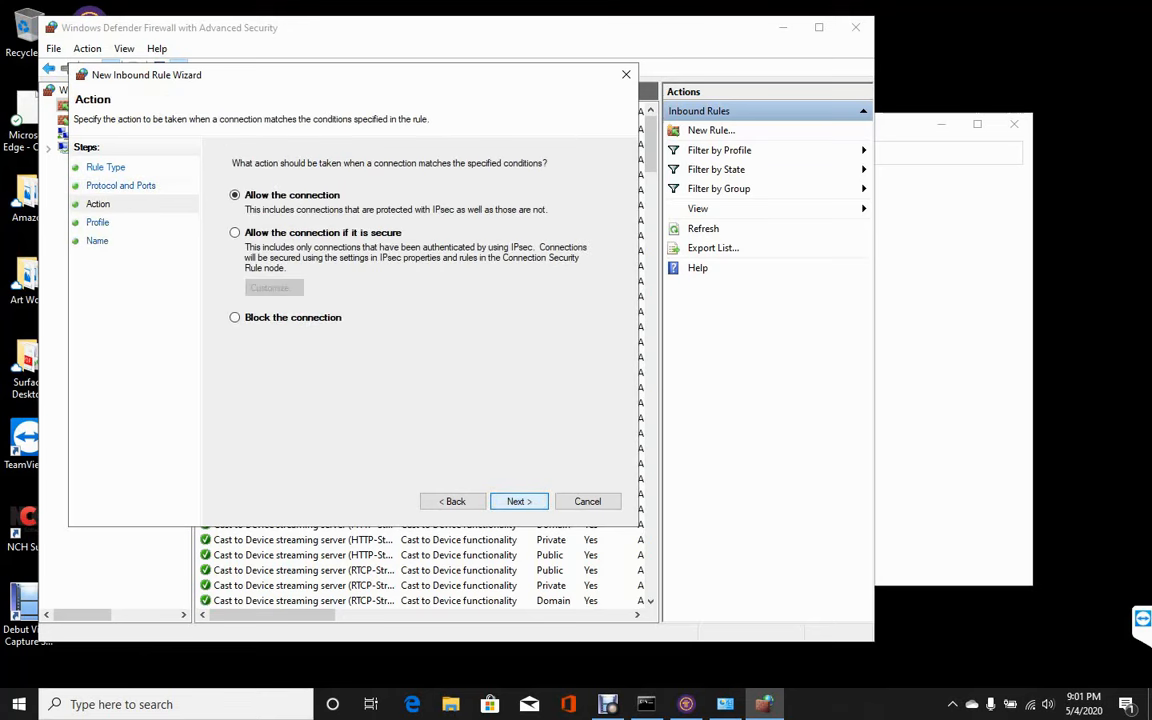
Step: Allow the connection on all profiles for the inbound rule and finish it with the name PI Node Inbound
{"action": "key", "text": "Return"}
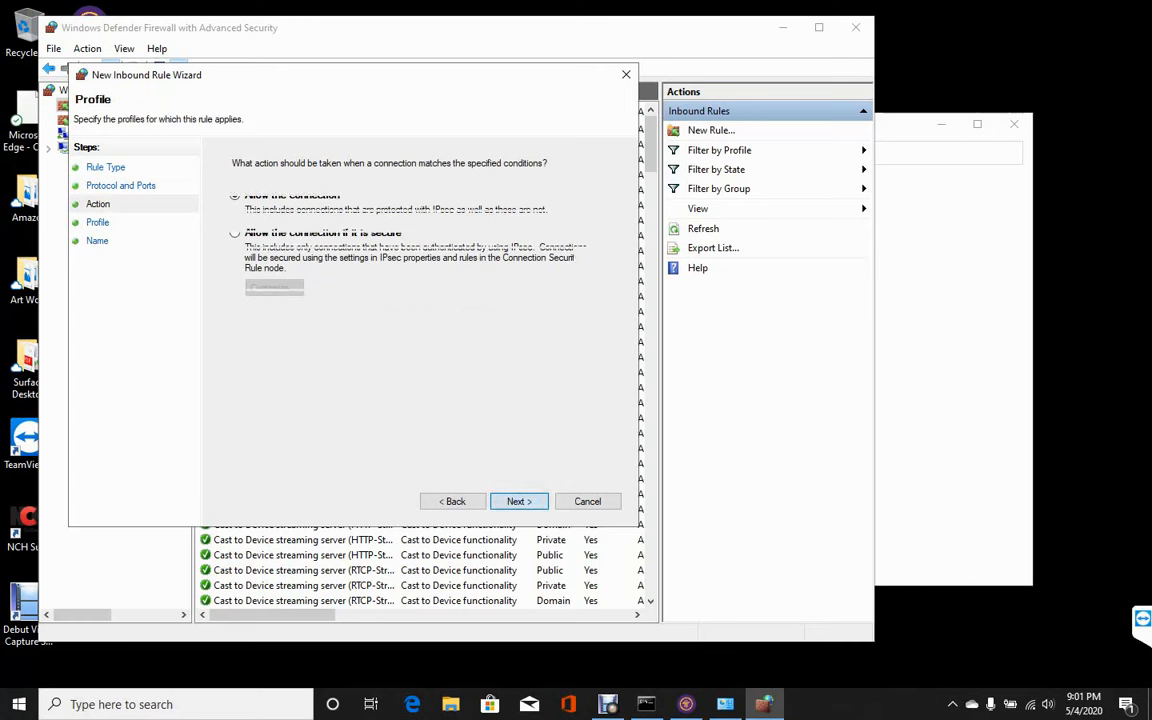
{"action": "key", "text": "Return"}
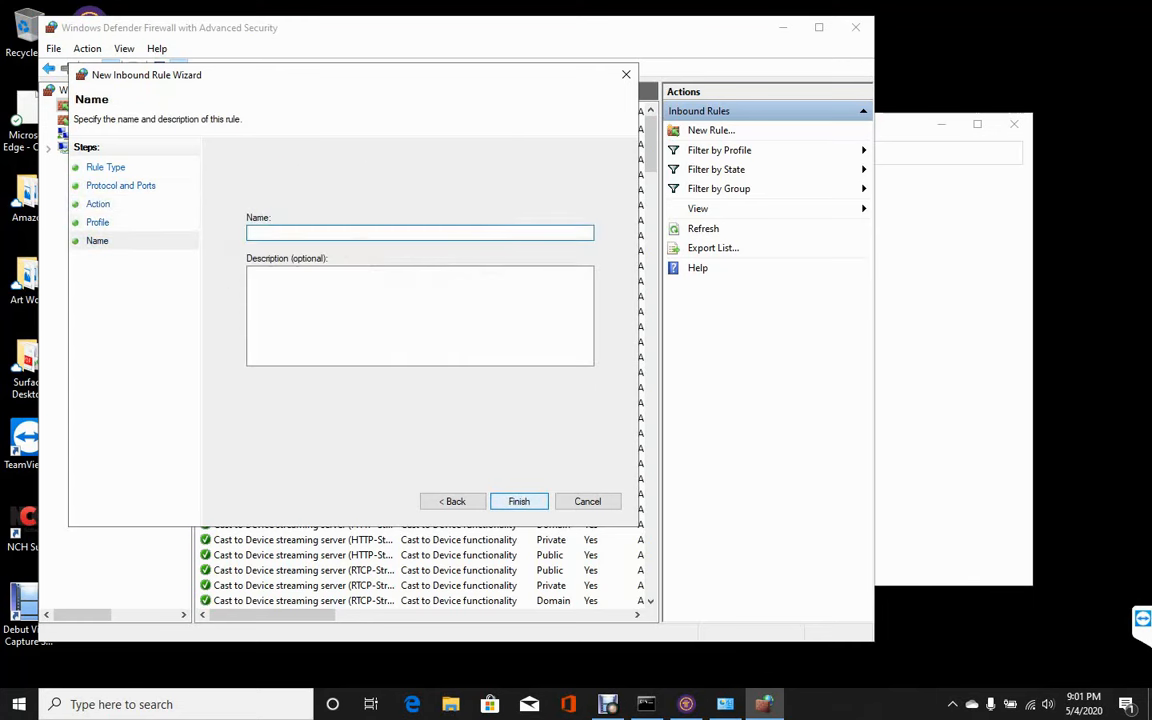
{"action": "type", "text": "PI Node Inbound"}
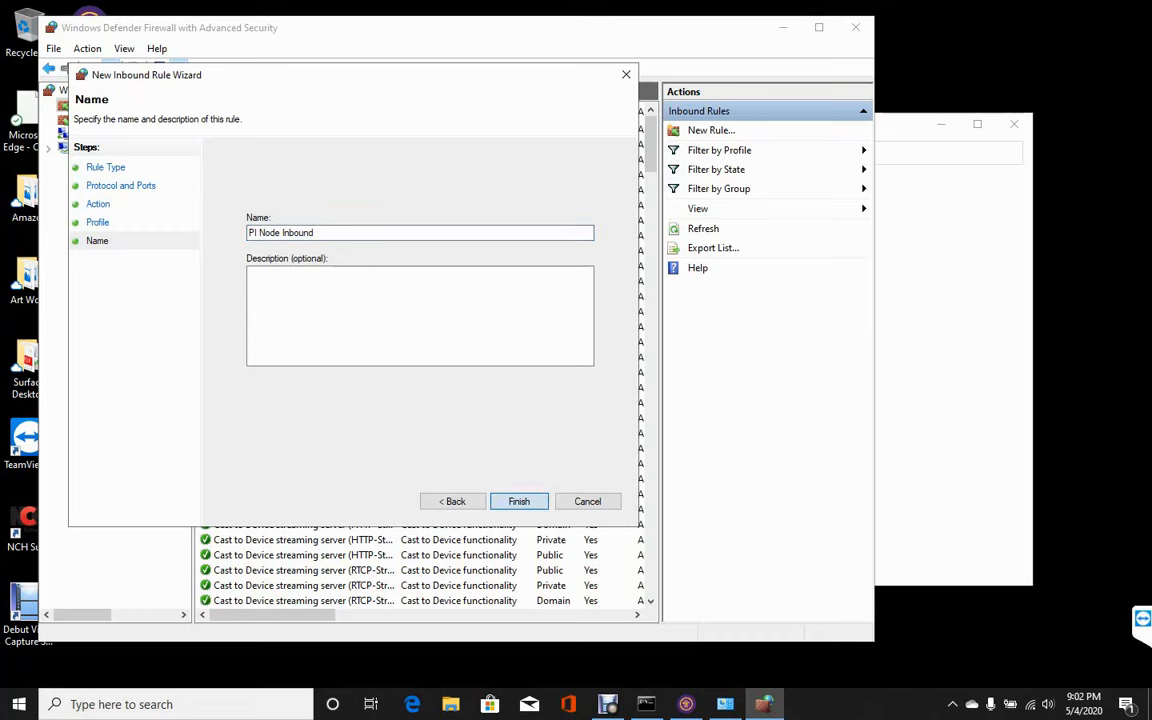
{"action": "key", "text": "Return"}
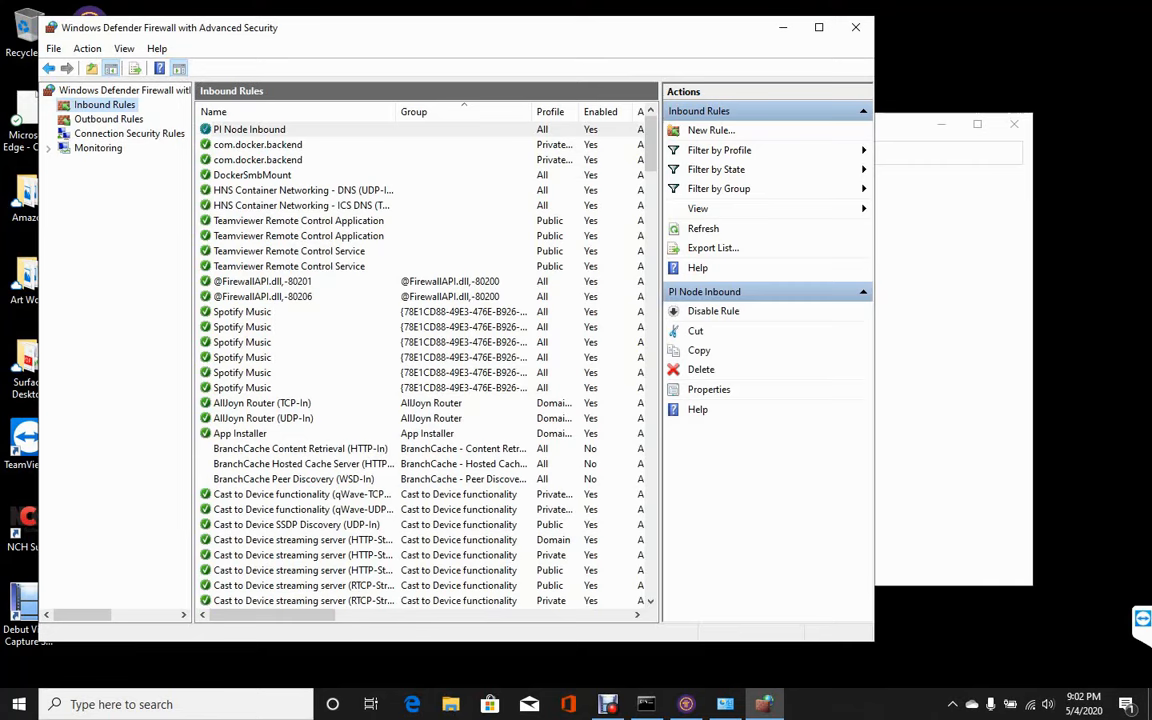
{"action": "left_click", "coordinate": [108, 119]}
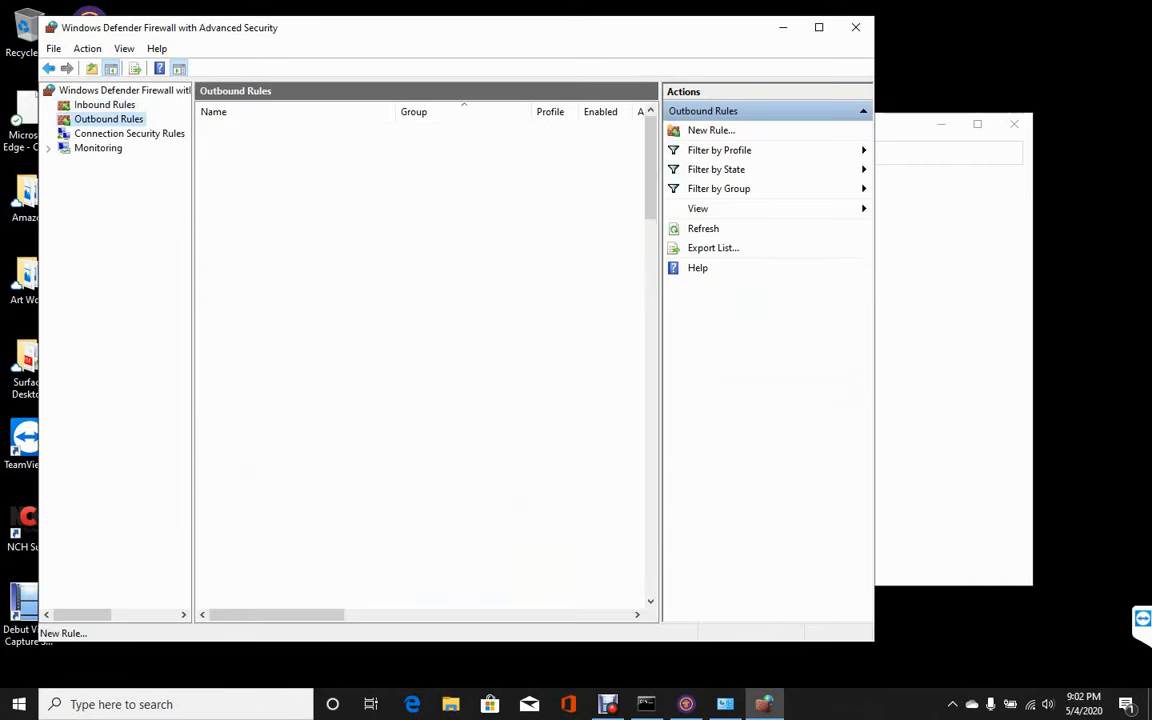
{"action": "left_click", "coordinate": [711, 130]}
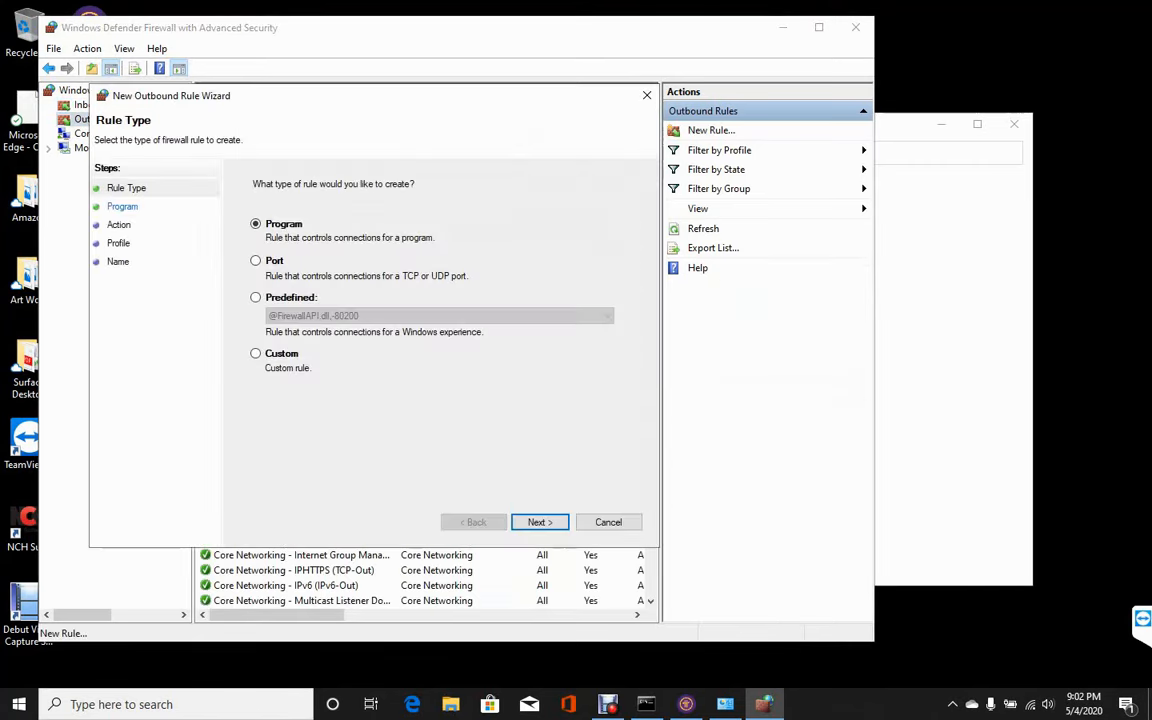
{"action": "left_click", "coordinate": [256, 261]}
{"action": "left_click", "coordinate": [540, 522]}
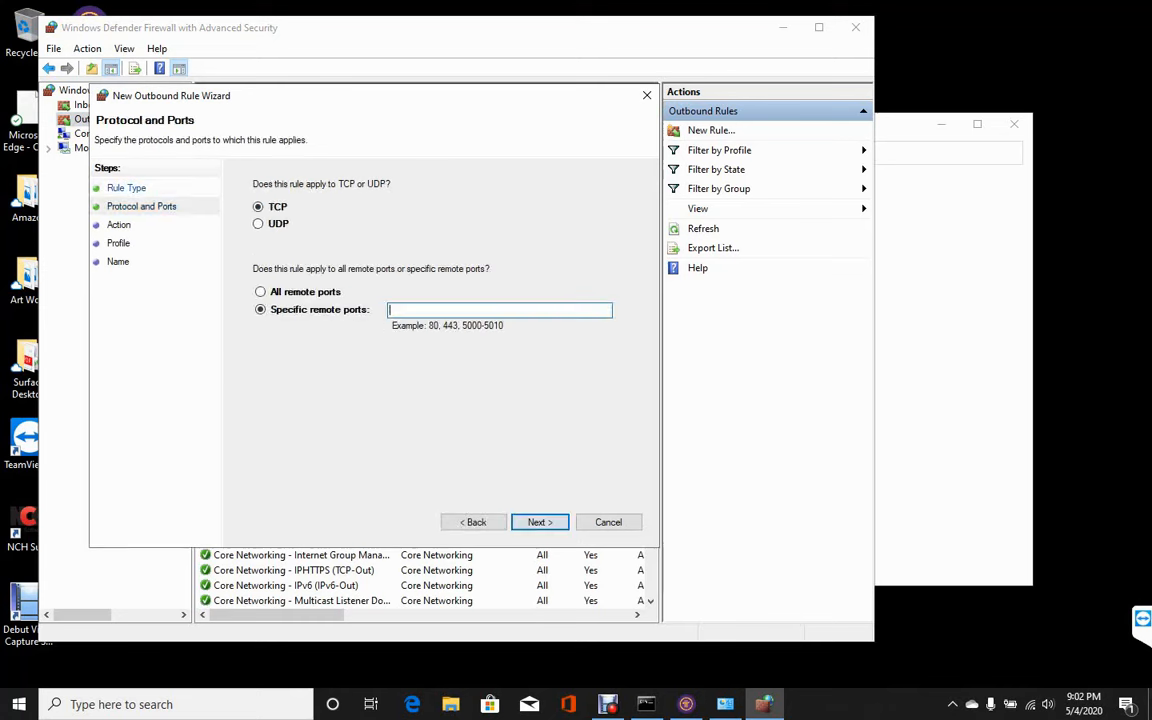
{"action": "key", "text": "ctrl+v"}
{"action": "left_click", "coordinate": [540, 522]}
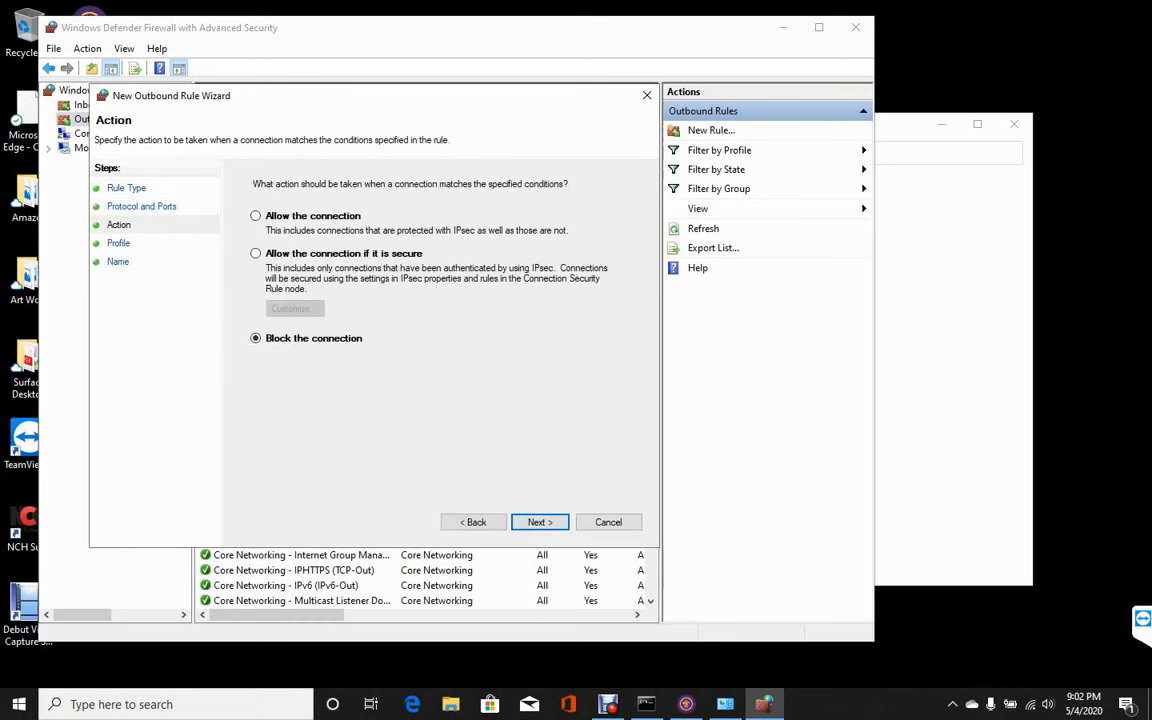
Step: Allow the connection on all profiles for the outbound rule and finish it with the name PI Node Outbound
{"action": "left_click", "coordinate": [256, 216]}
{"action": "key", "text": "Return"}
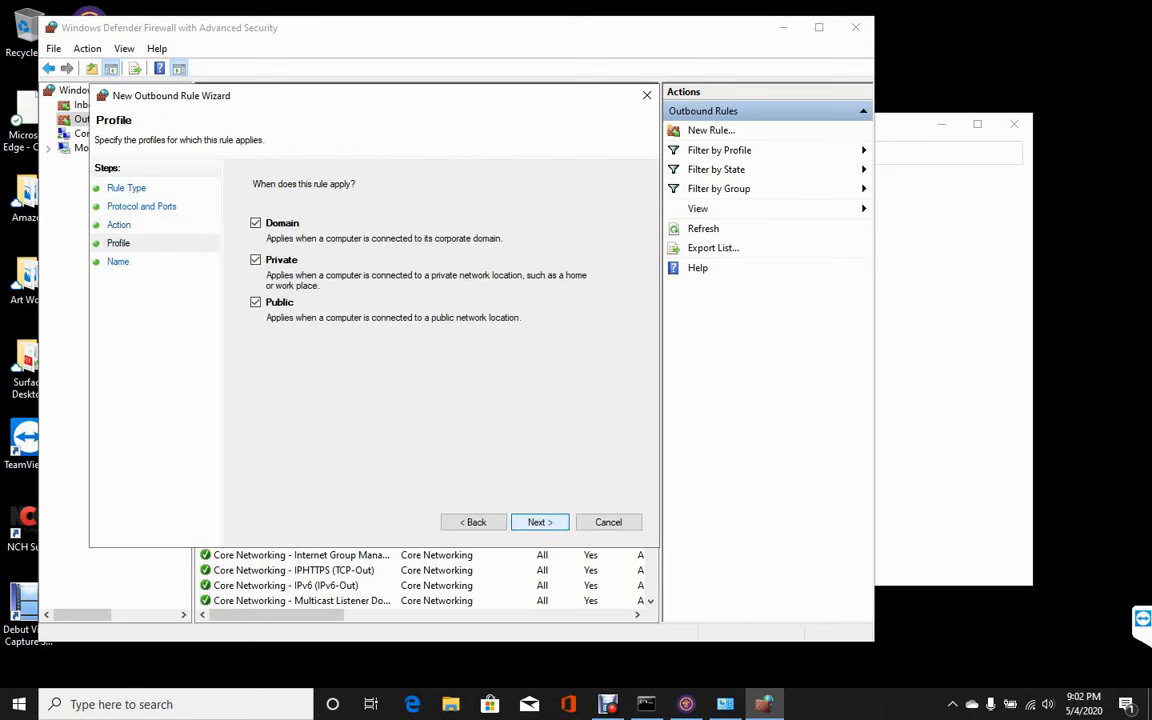
{"action": "key", "text": "Return"}
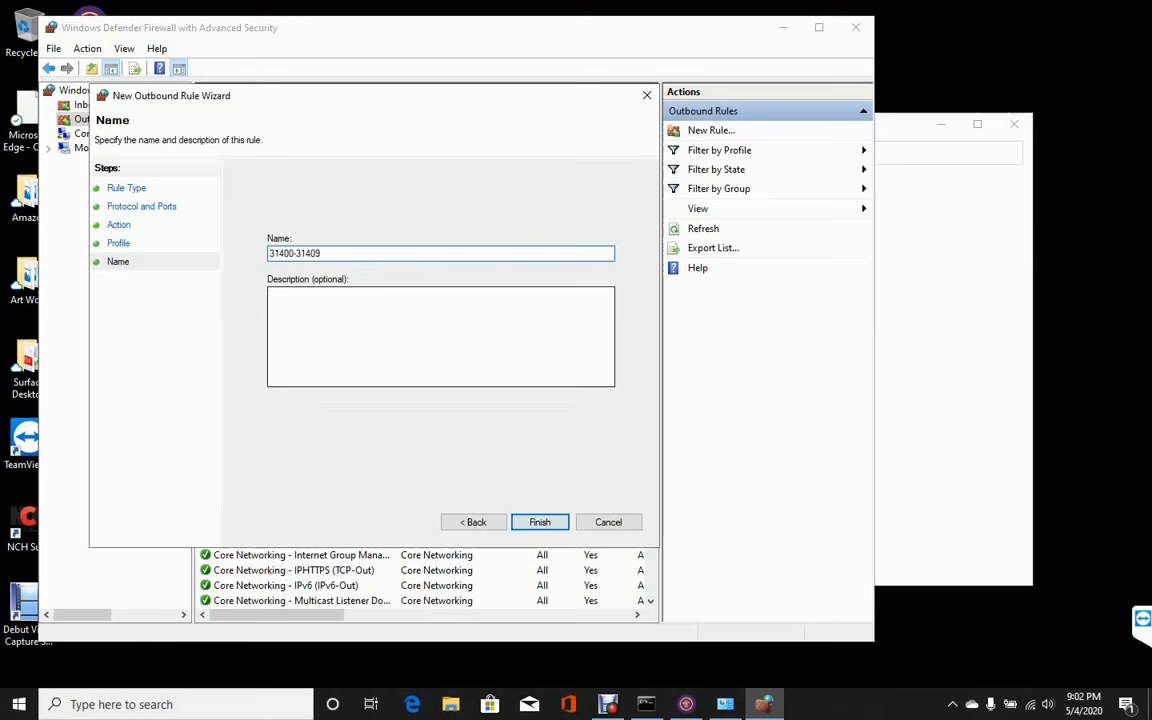
{"action": "key", "text": "ctrl+a"}
{"action": "key", "text": "BackSpace"}
{"action": "type", "text": "PI Node Outbound"}
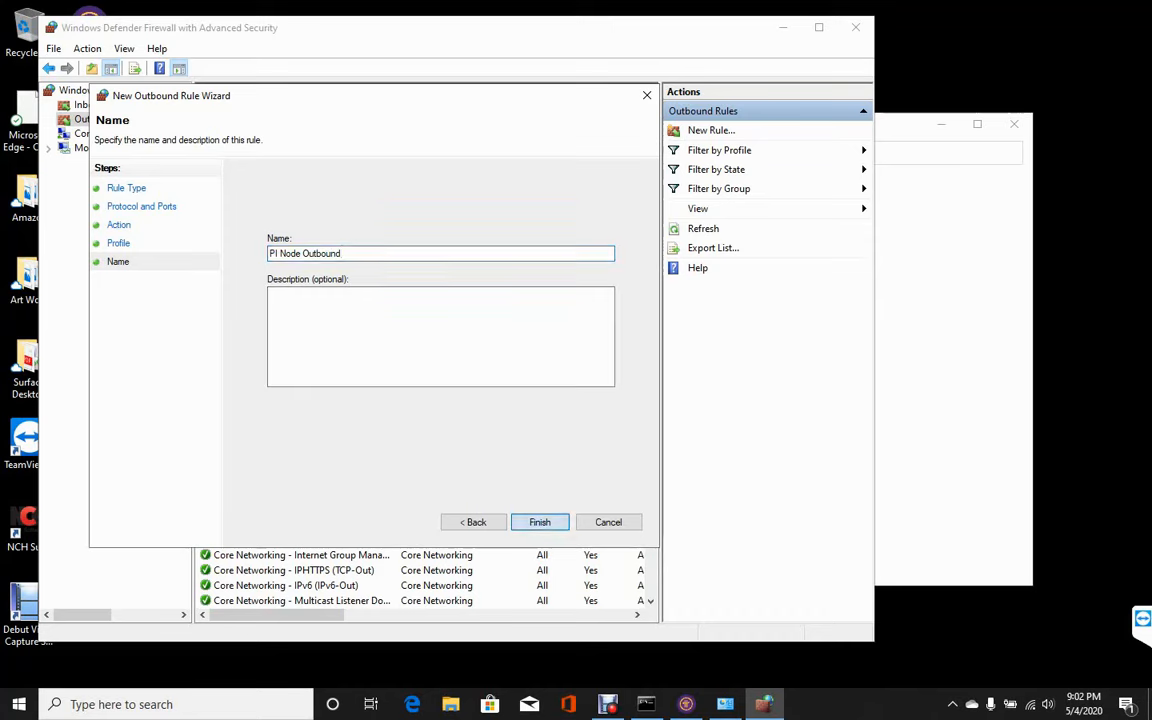
{"action": "key", "text": "Return"}
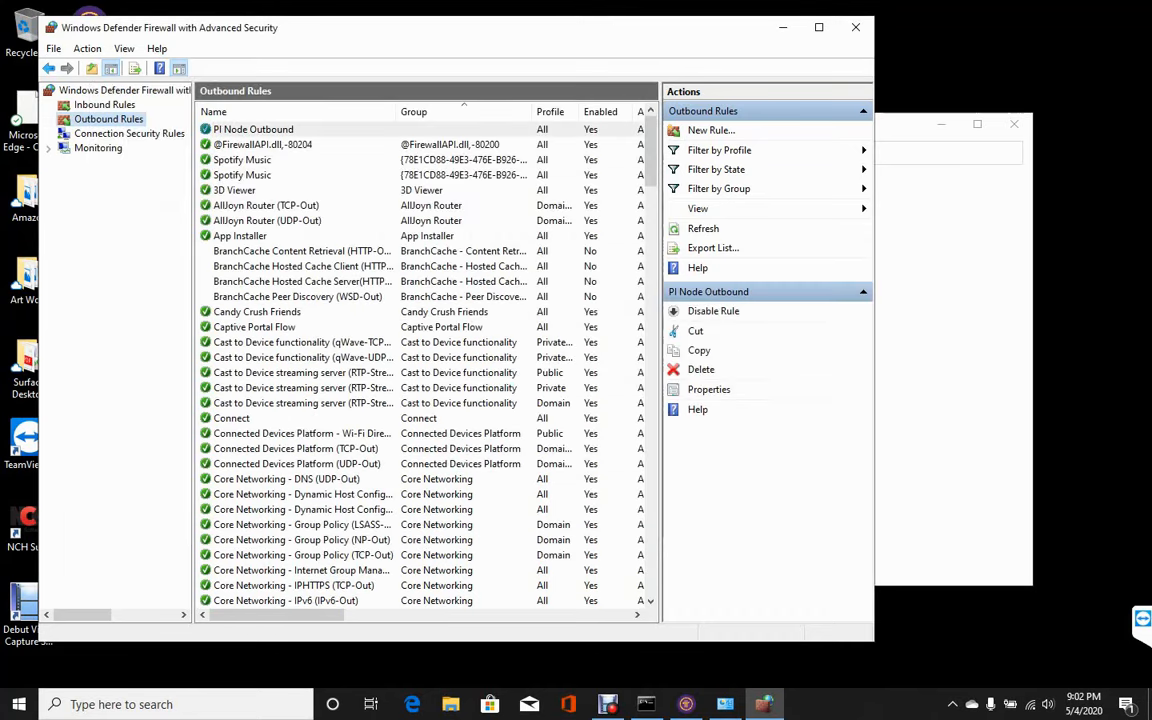
Step: Close both firewall windows, recheck the router ports in Pi Node, and continue to the page for turning the Node on for testing
{"action": "left_click", "coordinate": [855, 27]}
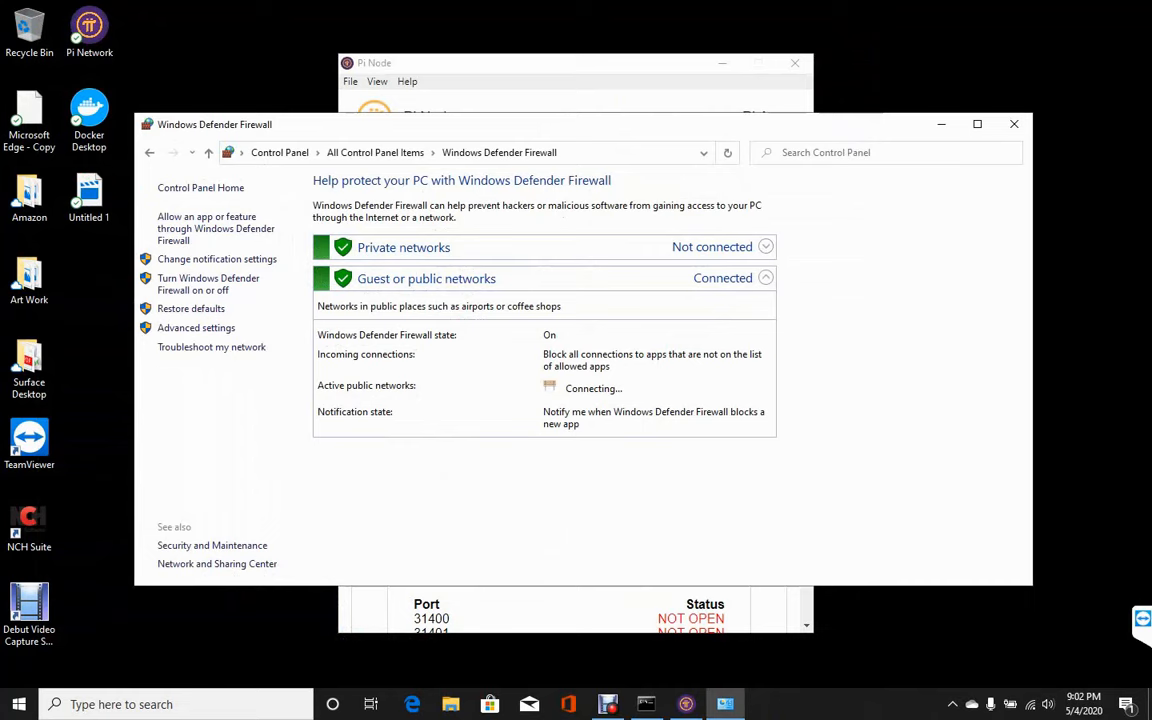
{"action": "left_click", "coordinate": [1014, 124]}
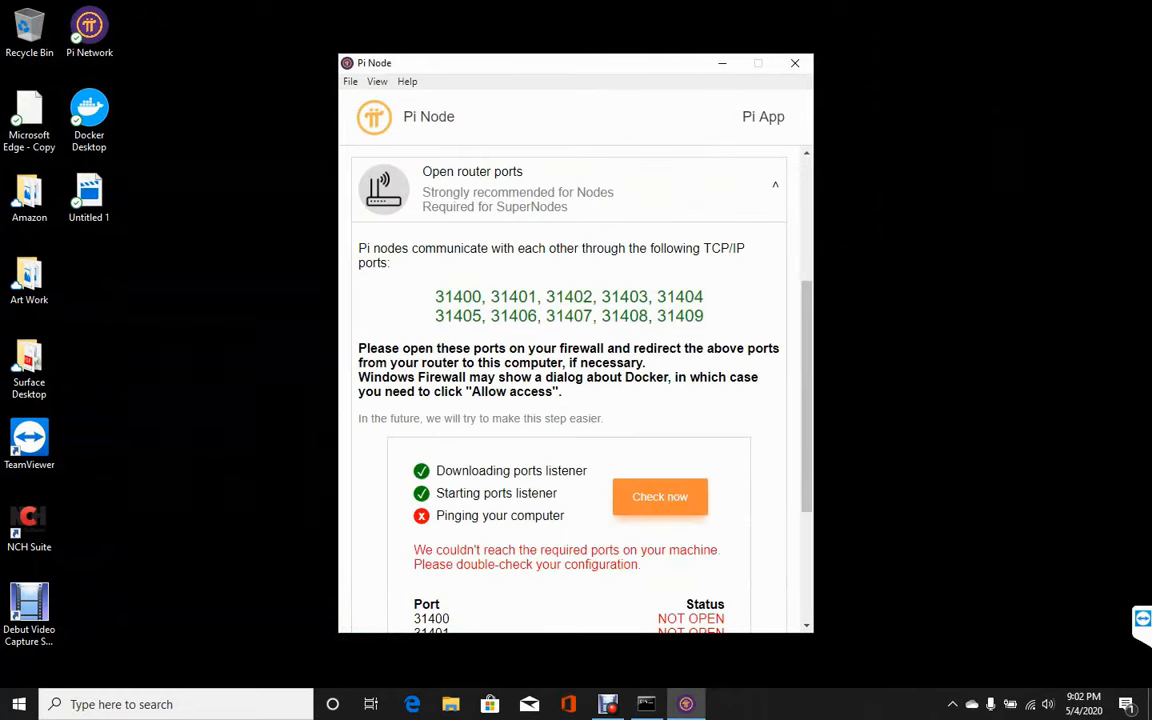
{"action": "left_click", "coordinate": [660, 497]}
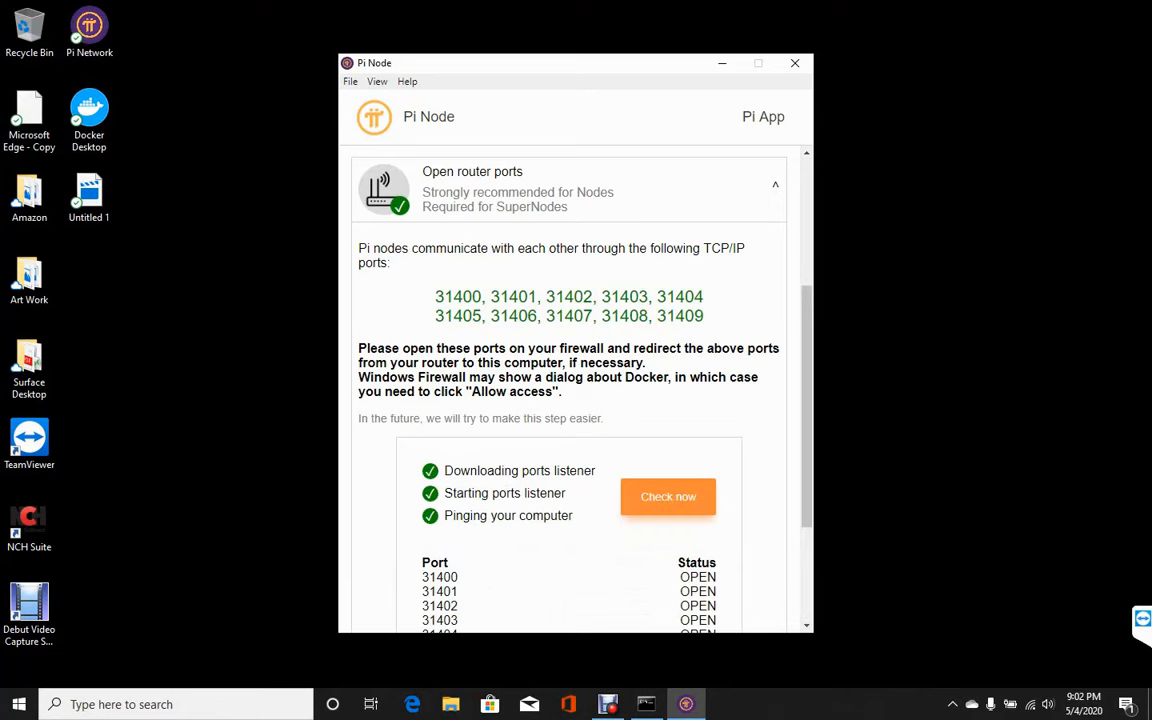
{"action": "scroll", "coordinate": [568, 390], "scroll_direction": "down", "scroll_amount": 5}
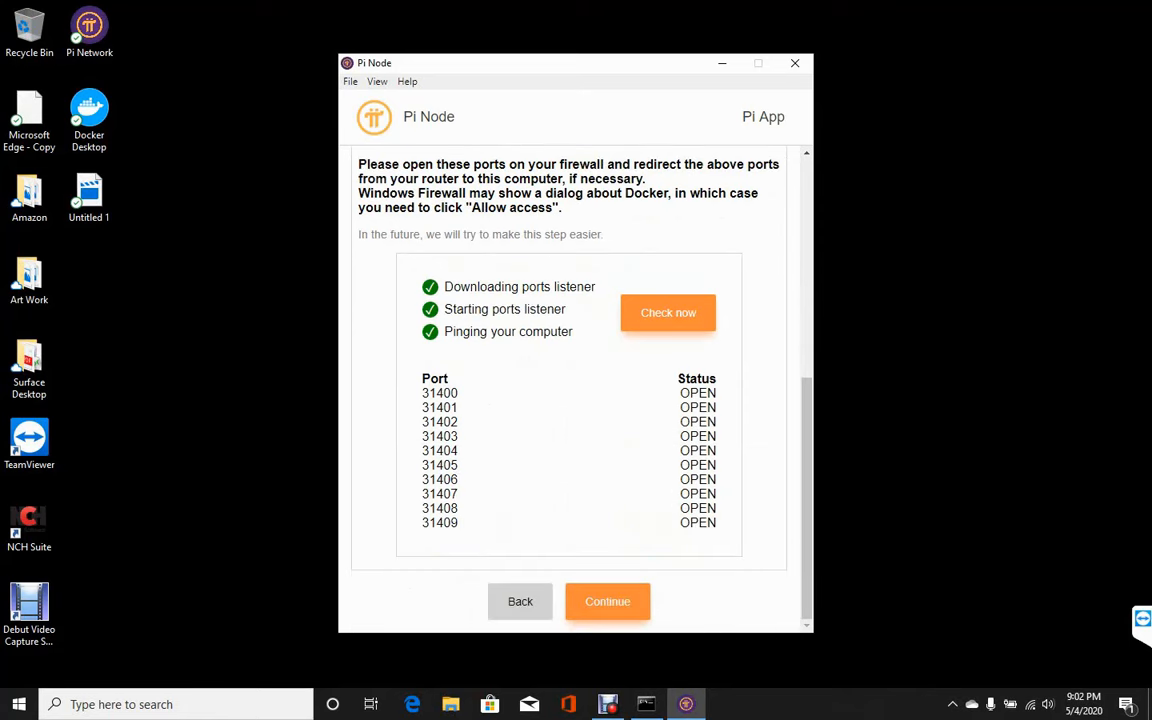
{"action": "left_click", "coordinate": [607, 602]}
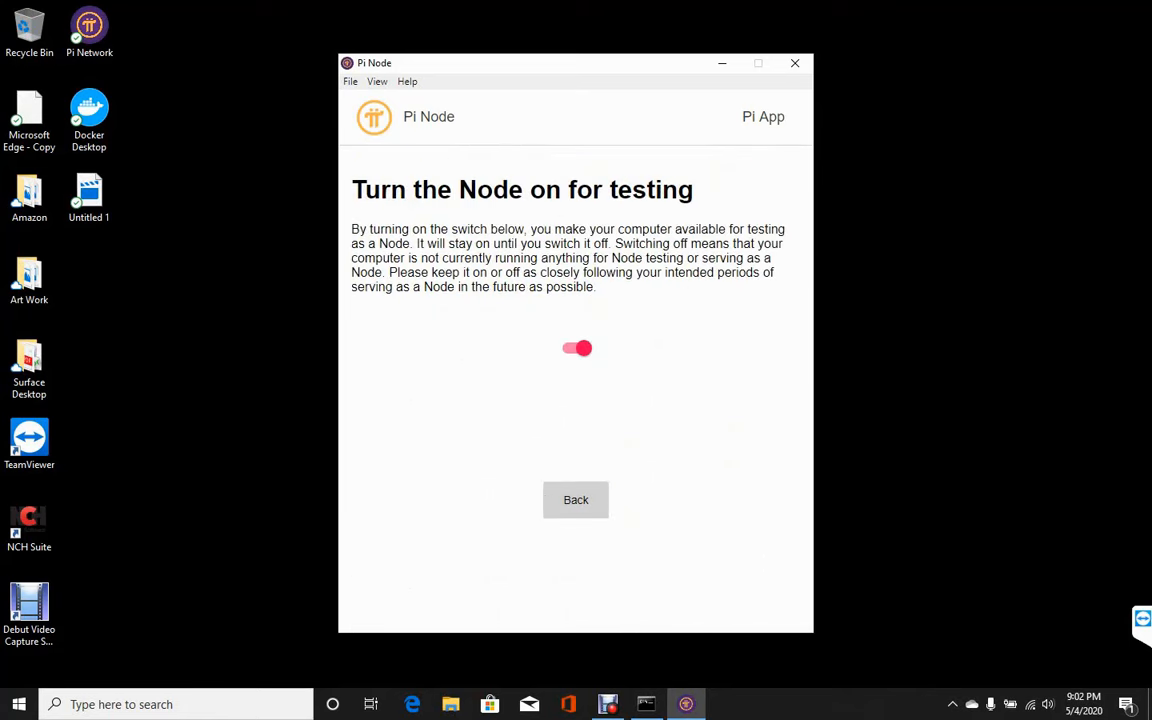